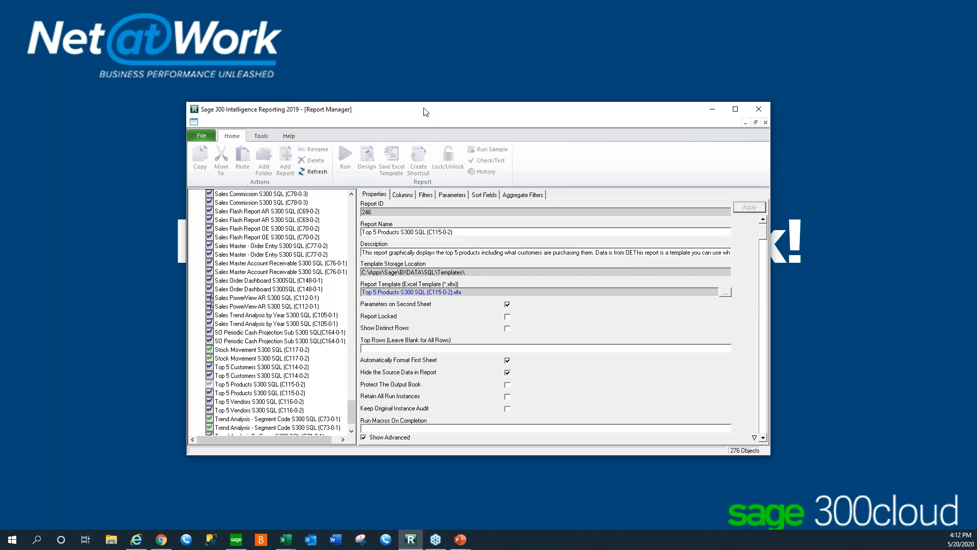
End the slide show, minimize the presentation and maximize the Sage 300 Intelligence Reporting Report Manager window
left_click(414, 38)
key("Escape")
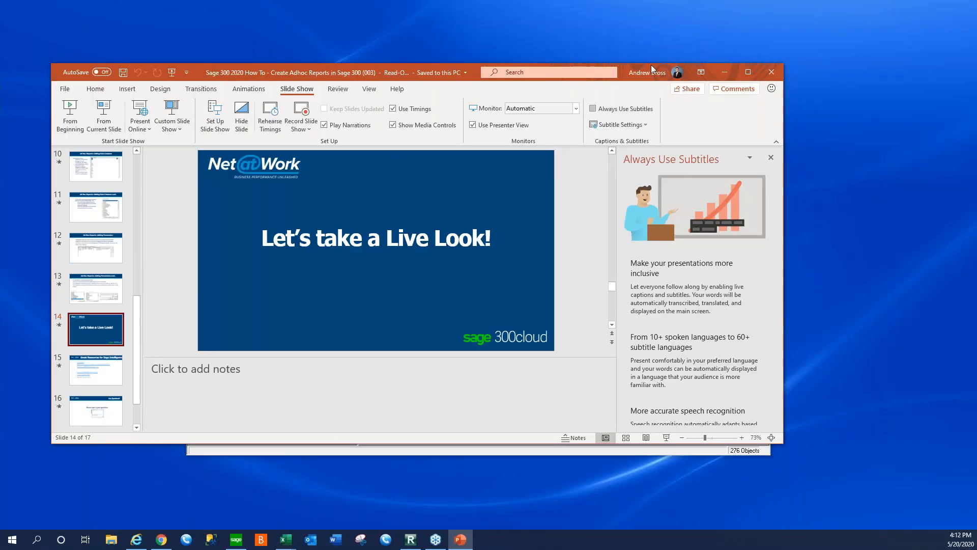
left_click(724, 72)
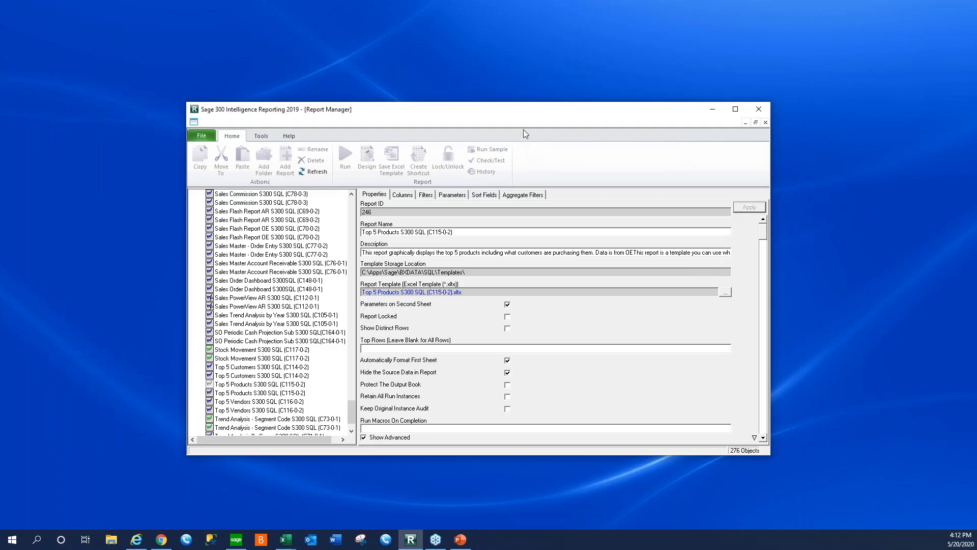
left_click_drag(516, 109, 504, 26)
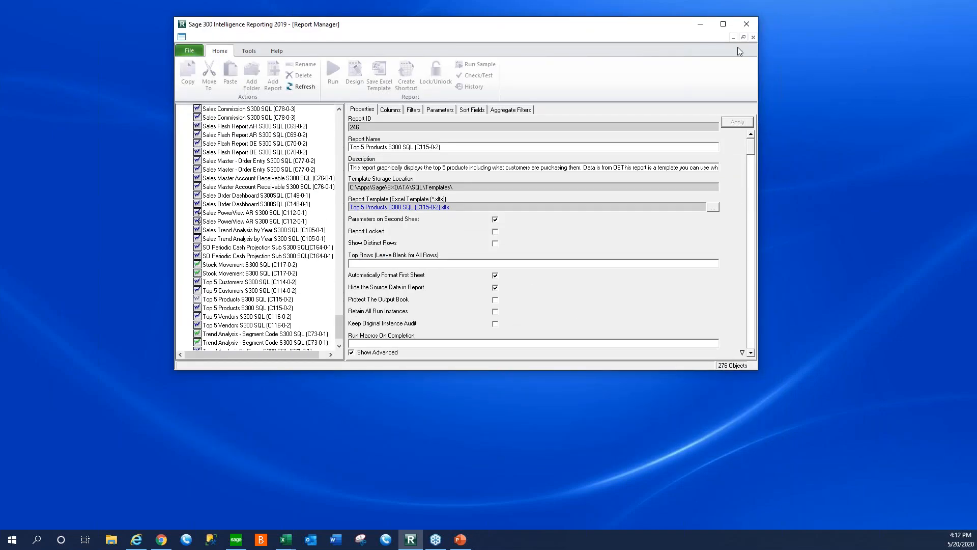
left_click(723, 24)
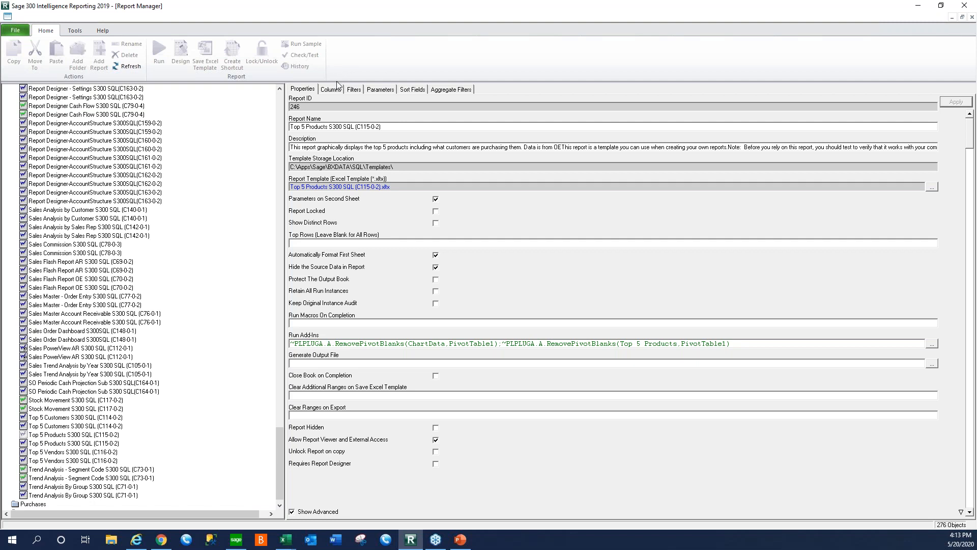
Start adding columns to the Top 5 Products S300 SQL (C115-0-2) report and choose the PERIOD field
left_click(68, 434)
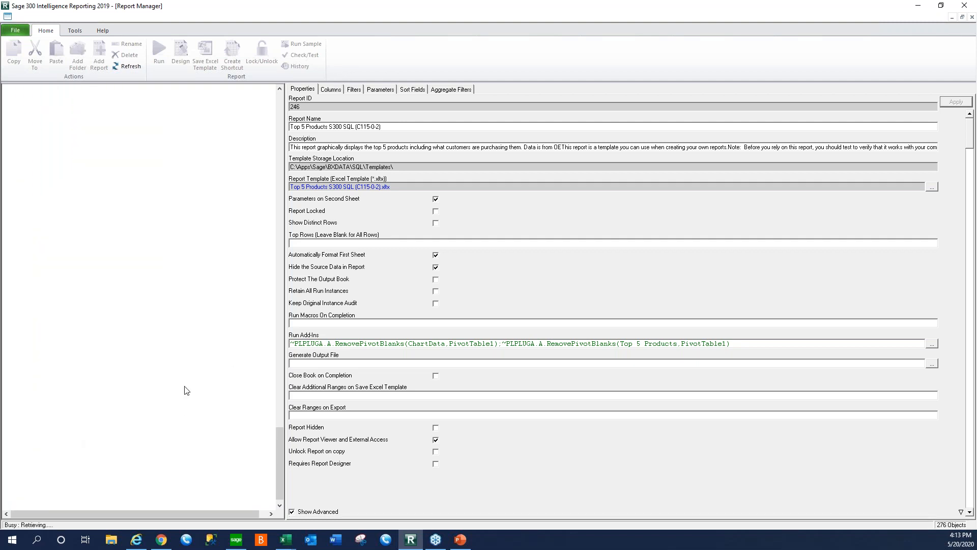
left_click(340, 92)
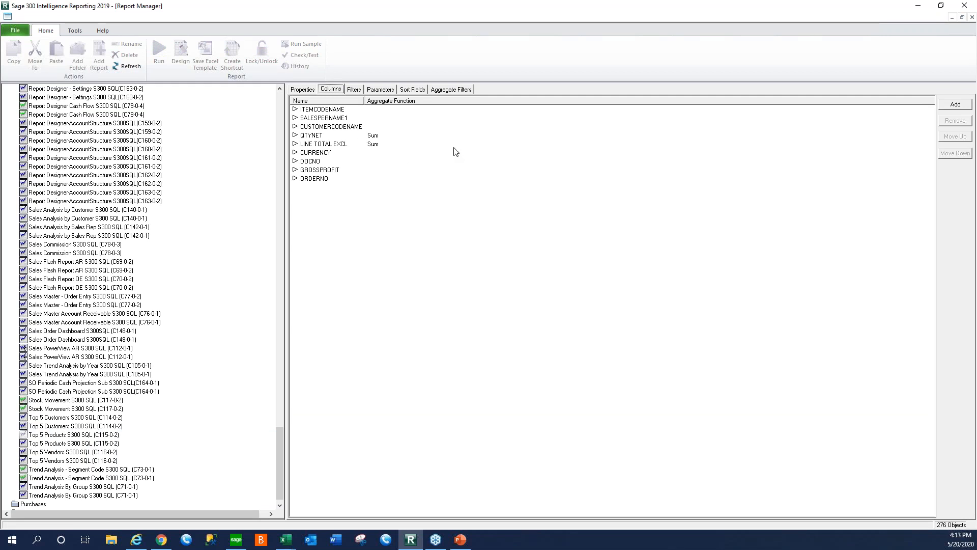
left_click(958, 107)
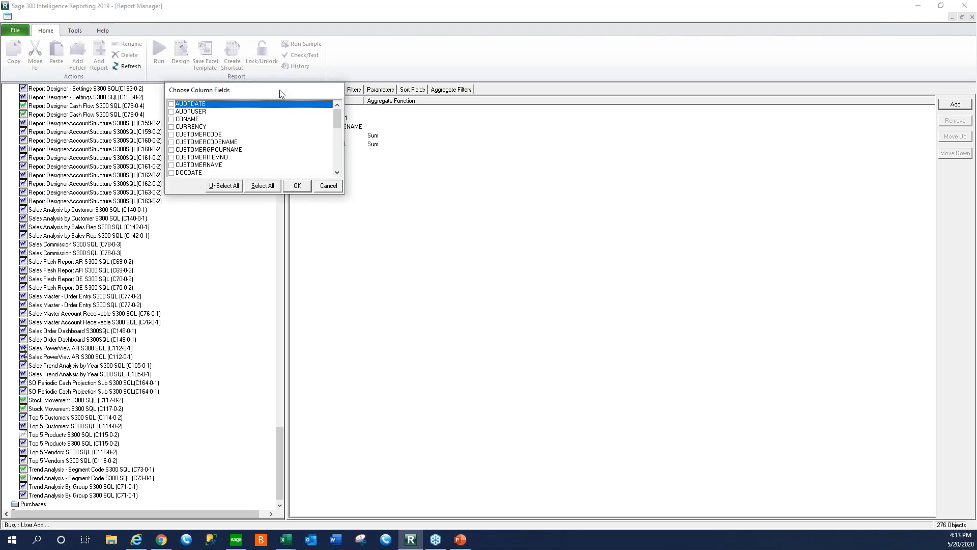
left_click_drag(280, 90, 428, 94)
left_click(487, 150)
scroll(486, 150, "down", 3)
left_click_drag(415, 102, 522, 126)
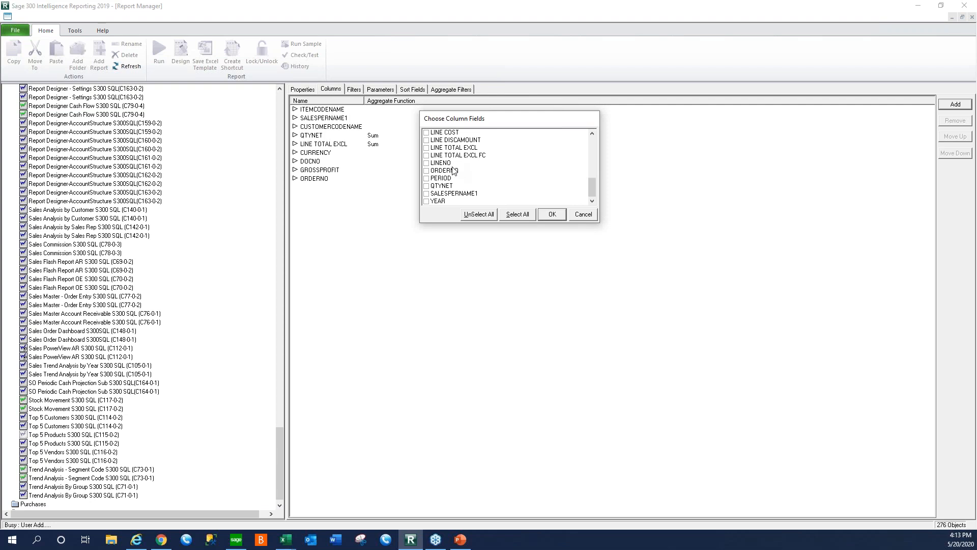
left_click(426, 178)
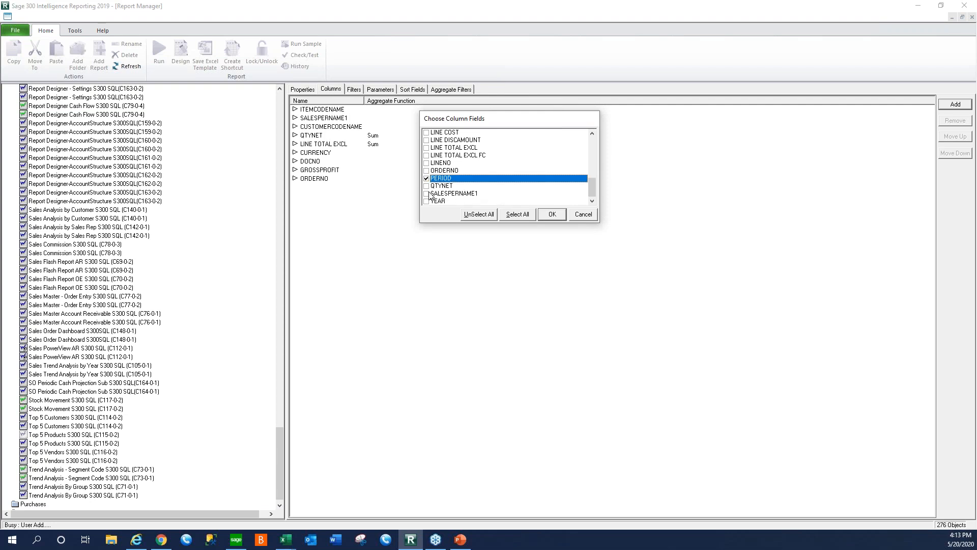
Include the DOCDATE and CUSTOMERITEMNO fields in the column selection and add the chosen columns to the report
left_click_drag(596, 186, 596, 160)
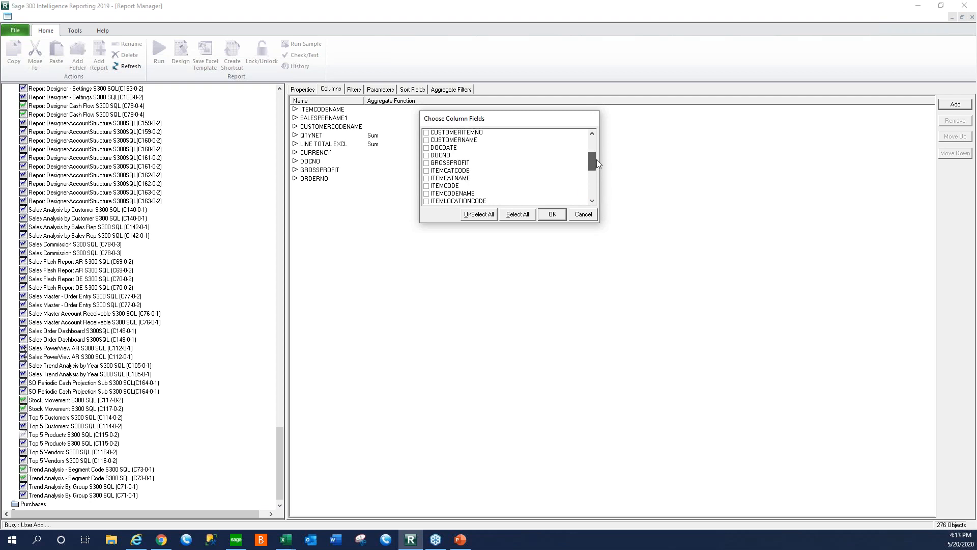
left_click(426, 148)
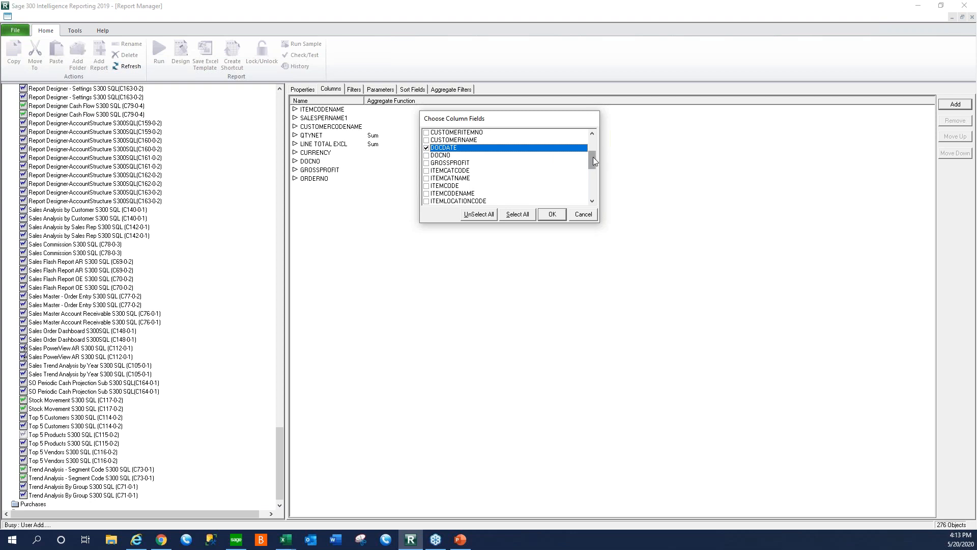
scroll(594, 158, "up", 1)
scroll(491, 155, "up", 1)
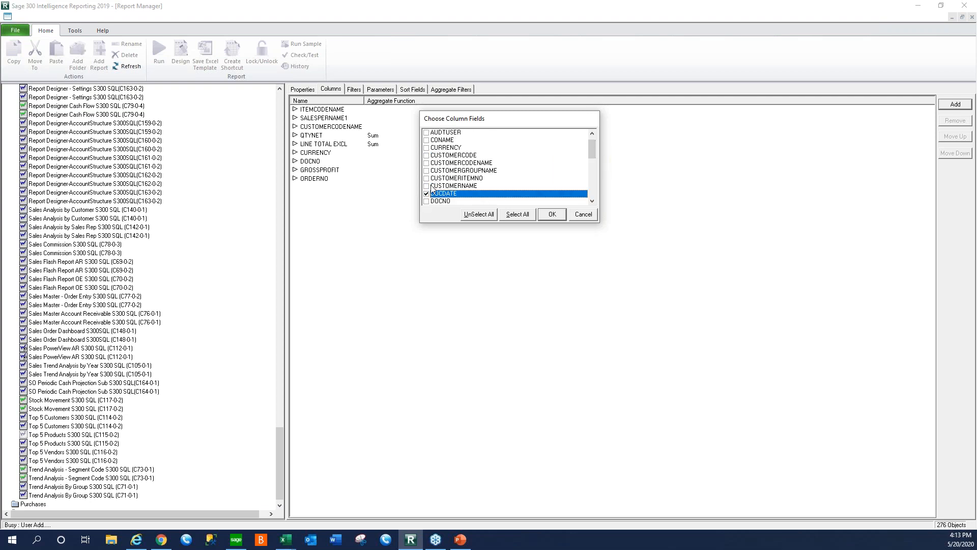
scroll(431, 182, "down", 1)
scroll(431, 182, "up", 2)
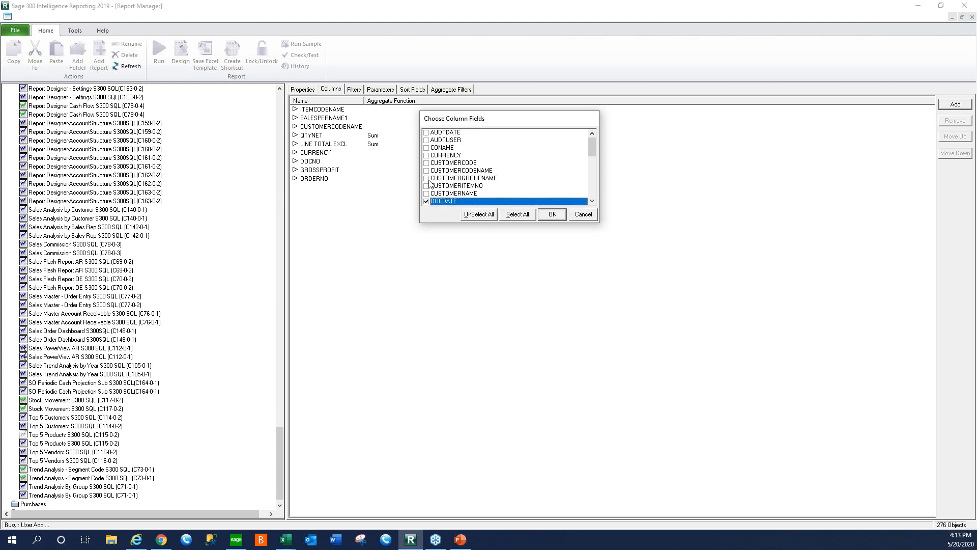
left_click(428, 186)
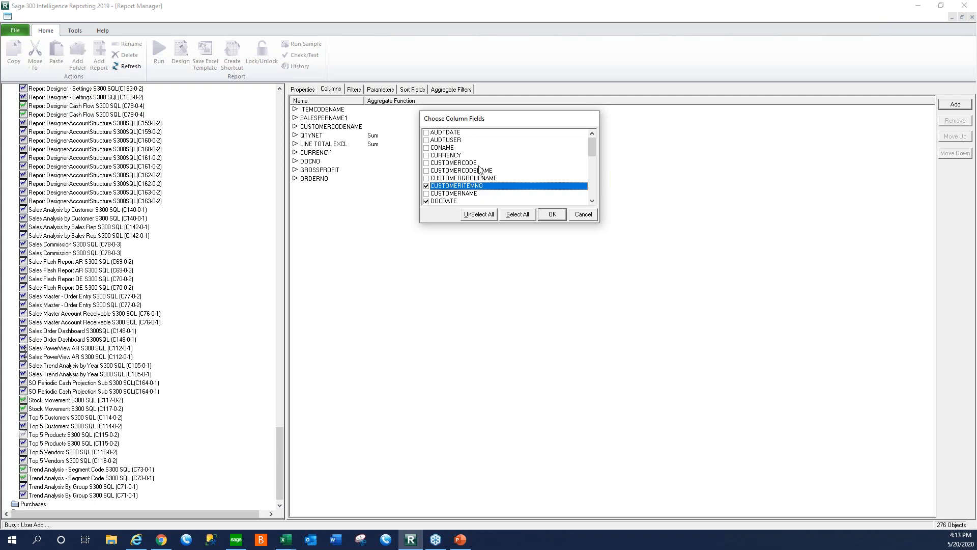
left_click(552, 214)
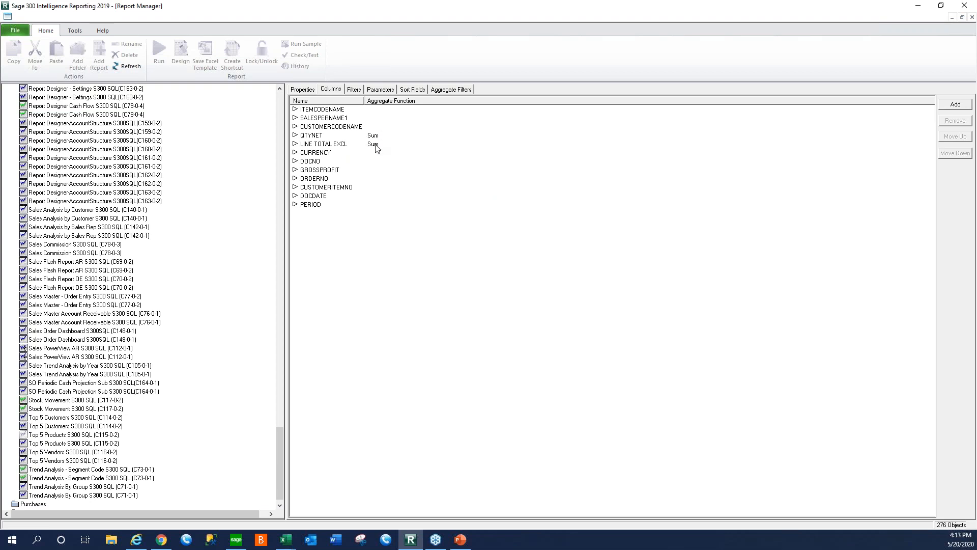
Add a report parameter on the DOCDATE field with the comparison Greater Than Or Equal To
left_click(354, 90)
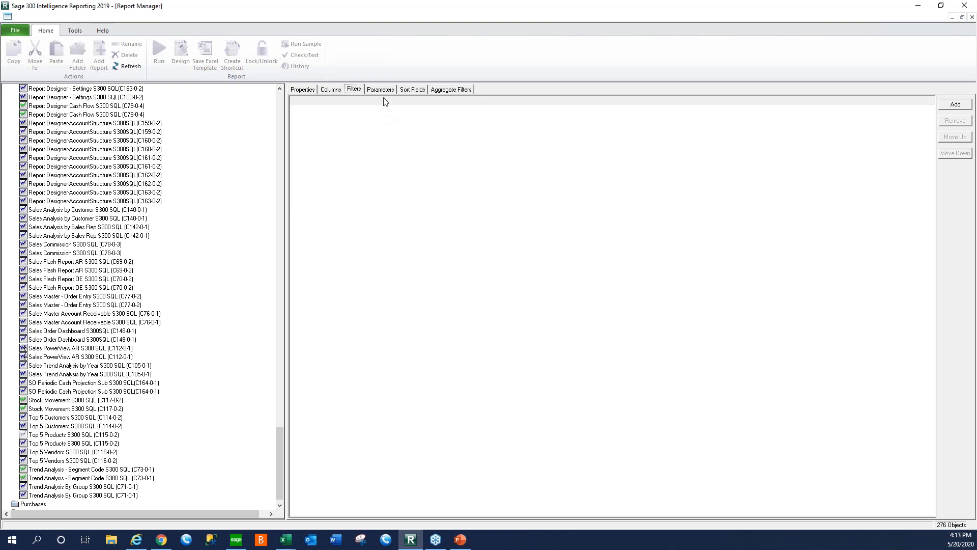
left_click(380, 89)
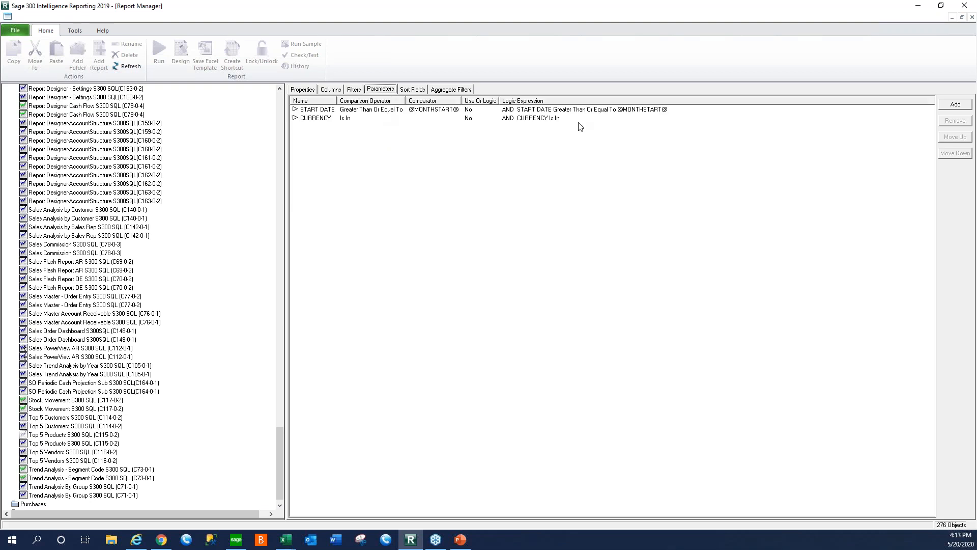
left_click(952, 109)
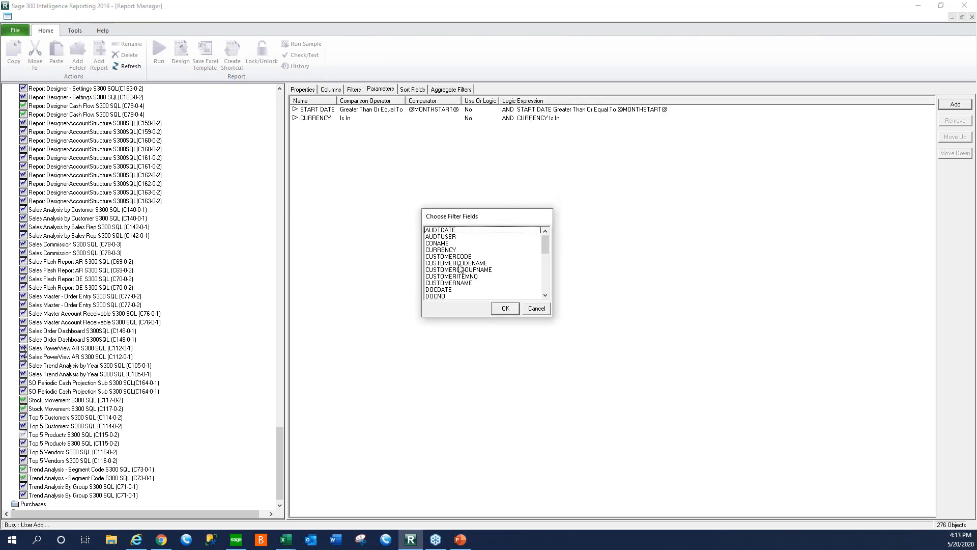
left_click(452, 295)
left_click(511, 309)
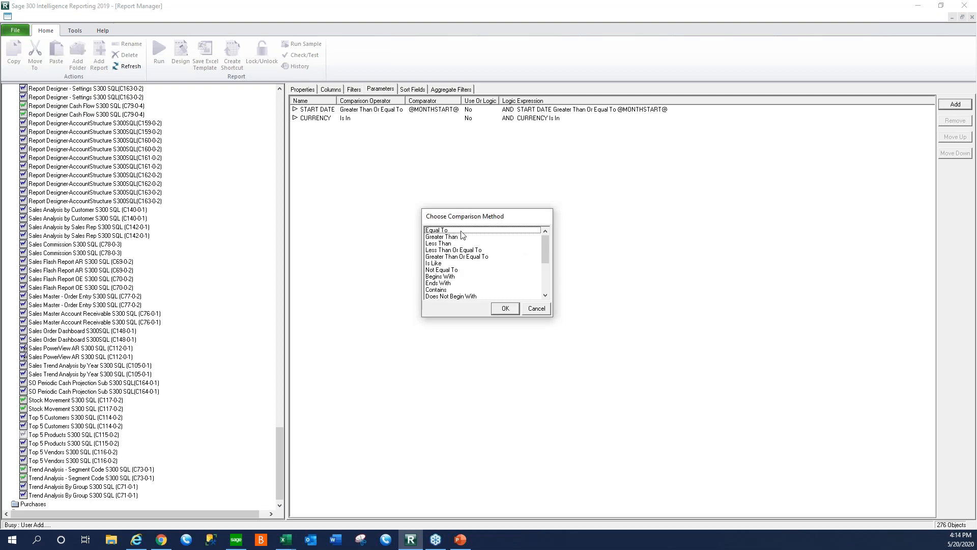
left_click(455, 257)
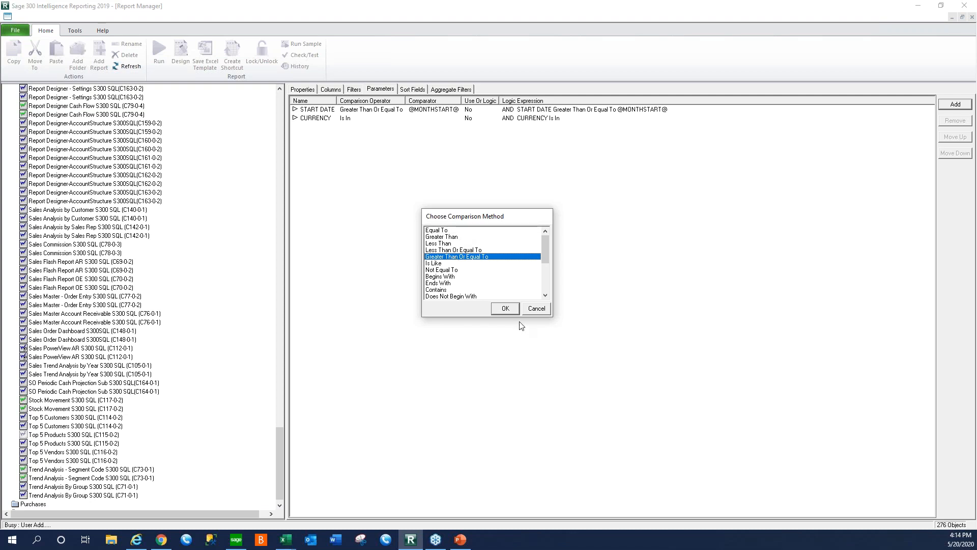
left_click(515, 310)
left_click(541, 263)
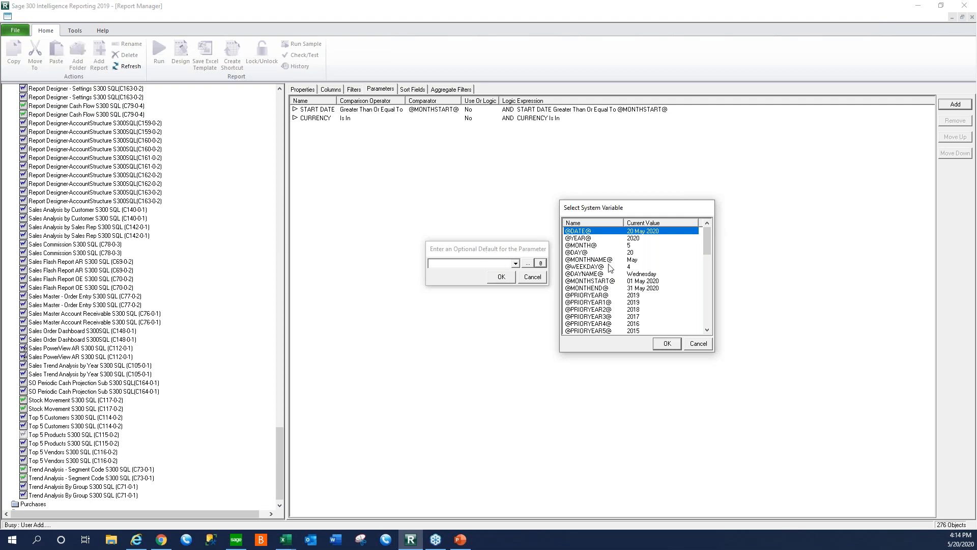
left_click(667, 344)
left_click(508, 304)
left_click(600, 232)
left_click(662, 344)
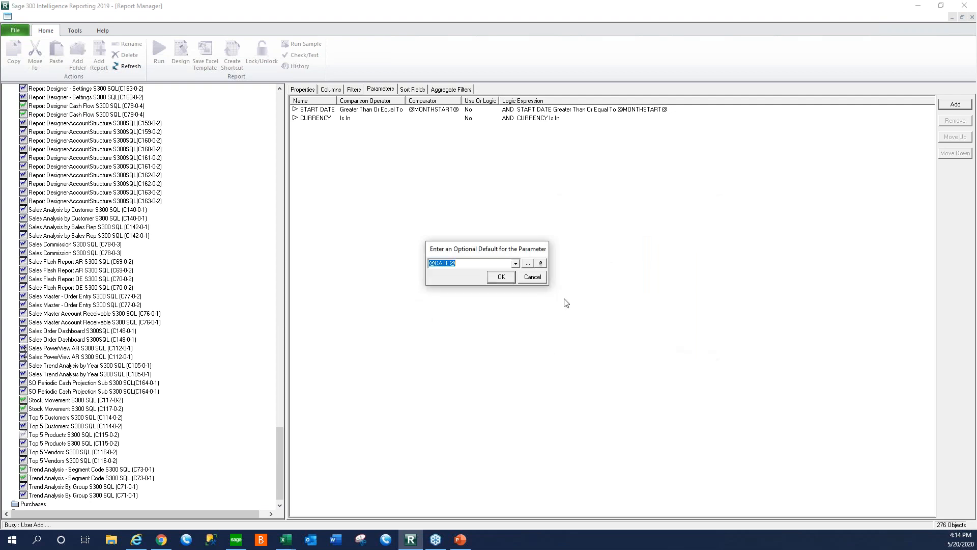
left_click(501, 276)
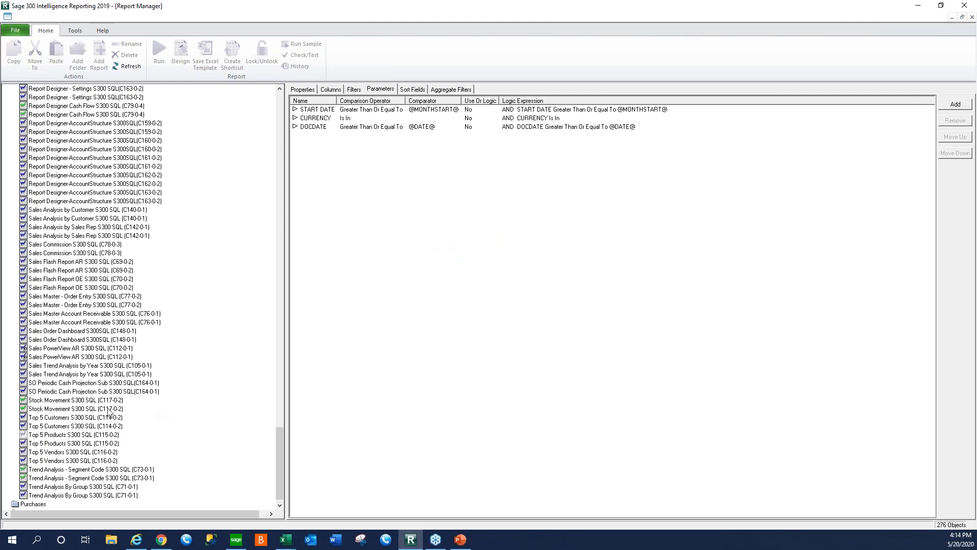
Run the Top 5 Products report to examine its START DATE, CURRENCY and DOCDATE parameter prompts, and cancel the run
left_click(53, 435)
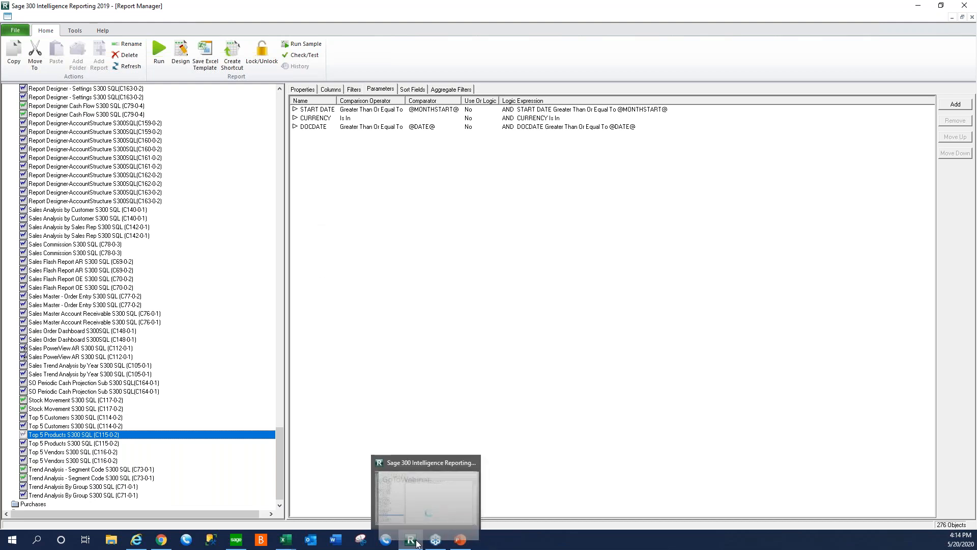
left_click(159, 55)
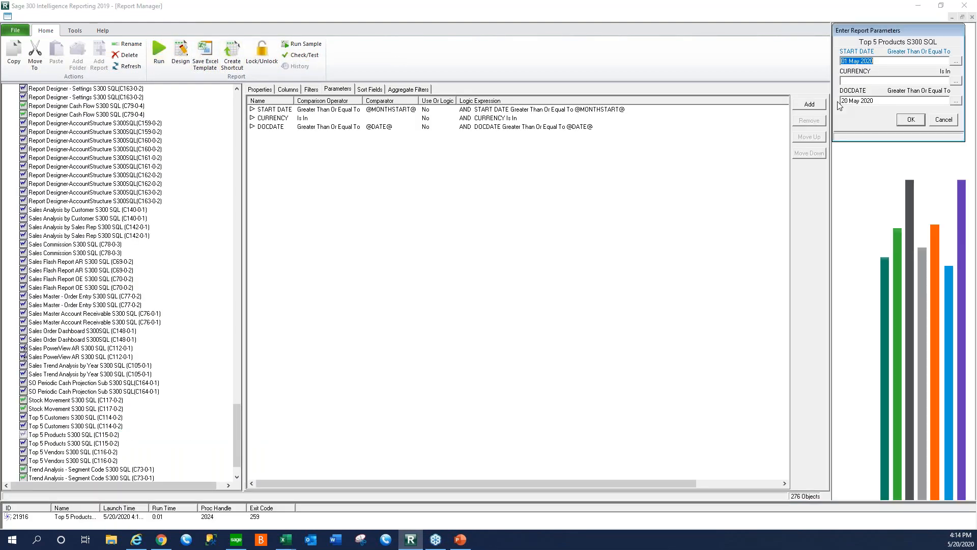
left_click(877, 102)
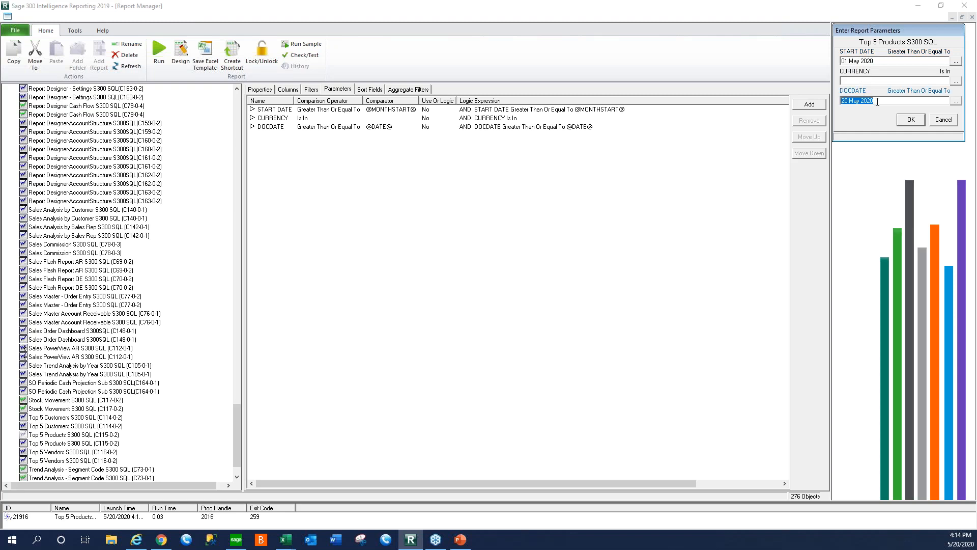
left_click(868, 79)
left_click(944, 120)
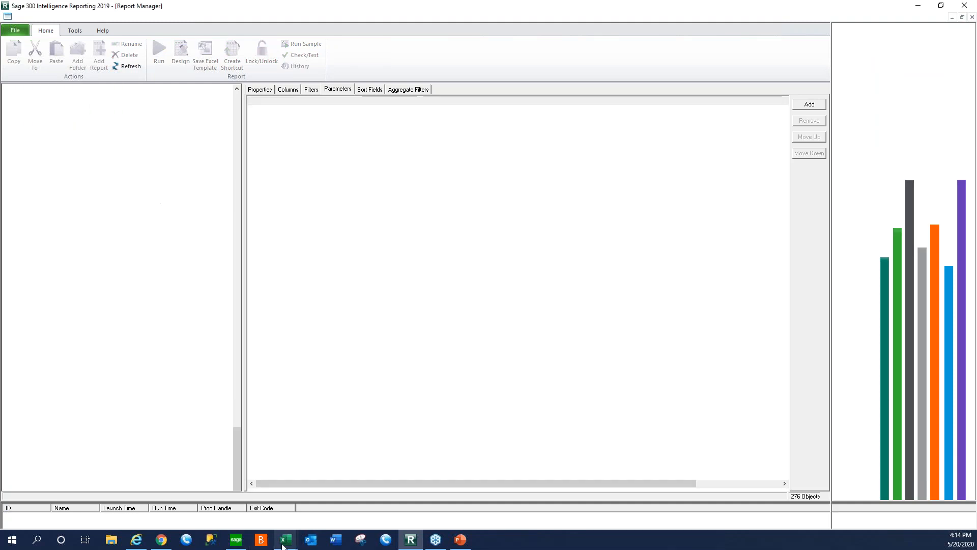
Switch to the Top 5 Products report workbook in Excel and maximize its window
mouse_move(286, 539)
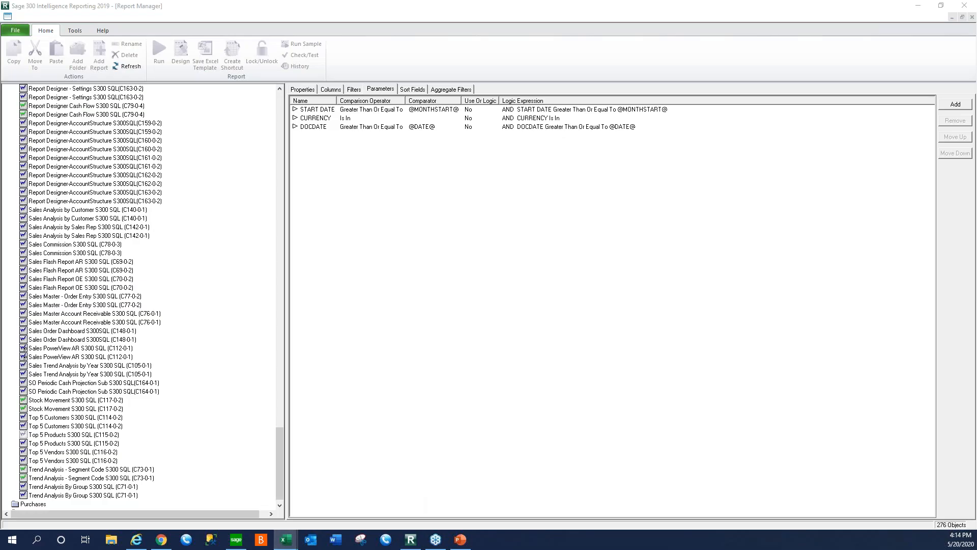
left_click_drag(0, 25, 665, 69)
double_click(665, 70)
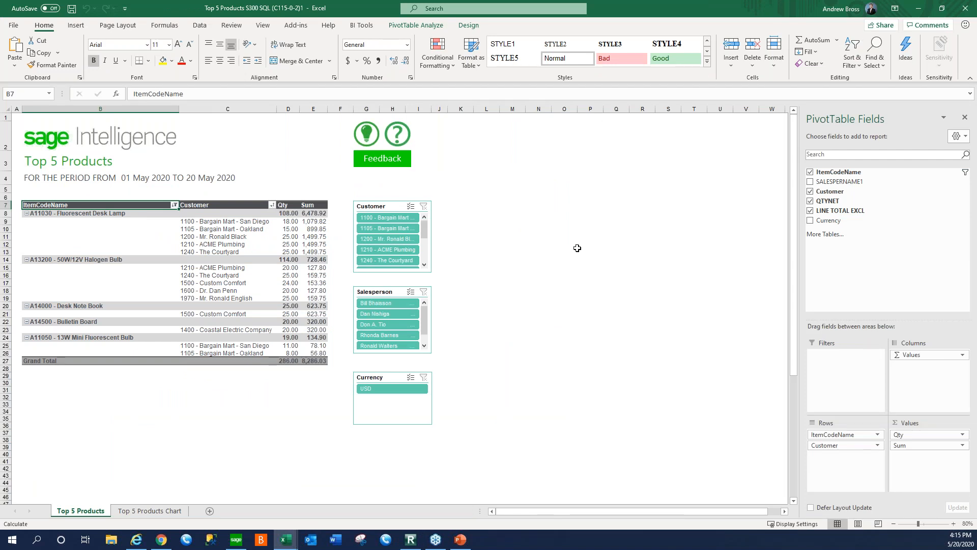
Unhide the Sheet1, Parameters and ChartData worksheets and return to the raw data on Sheet1
right_click(142, 512)
left_click(172, 487)
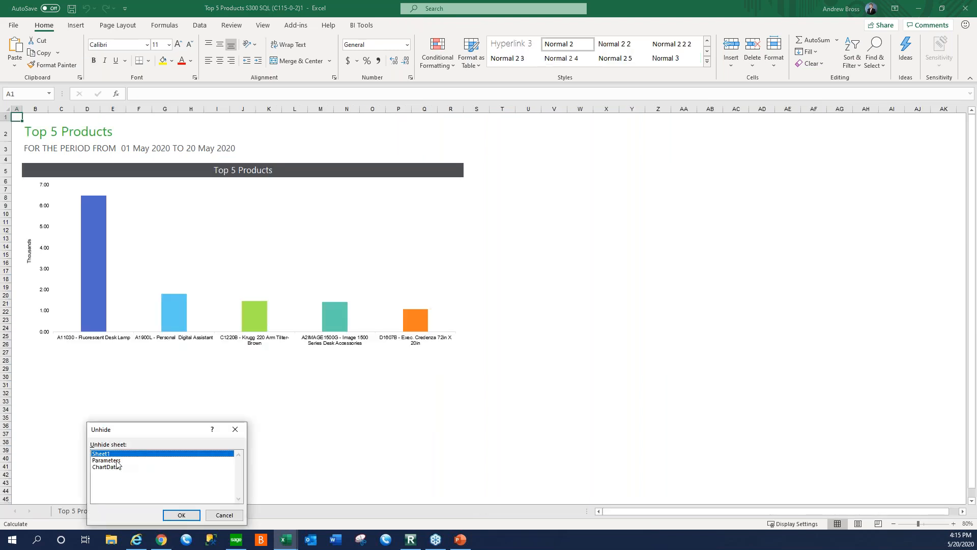
left_click(181, 515)
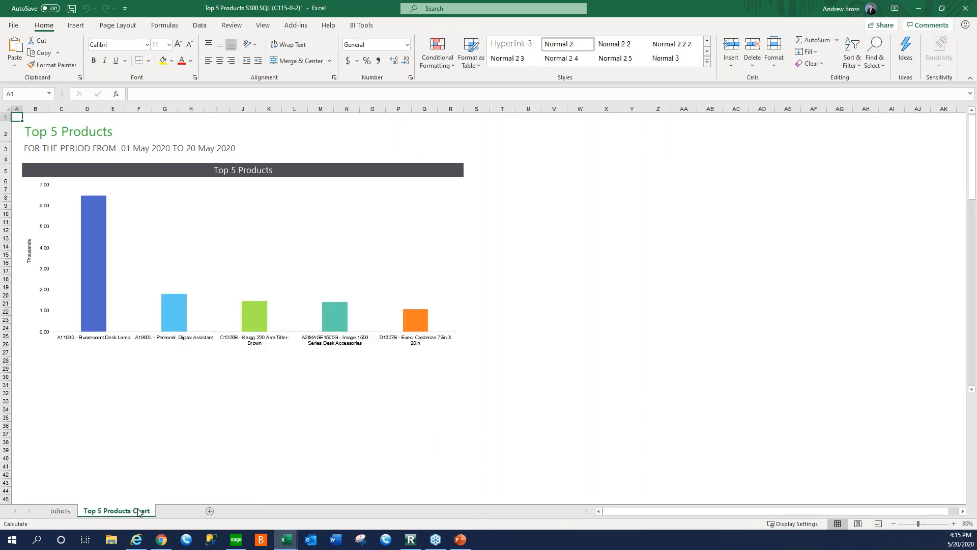
right_click(73, 511)
left_click(96, 485)
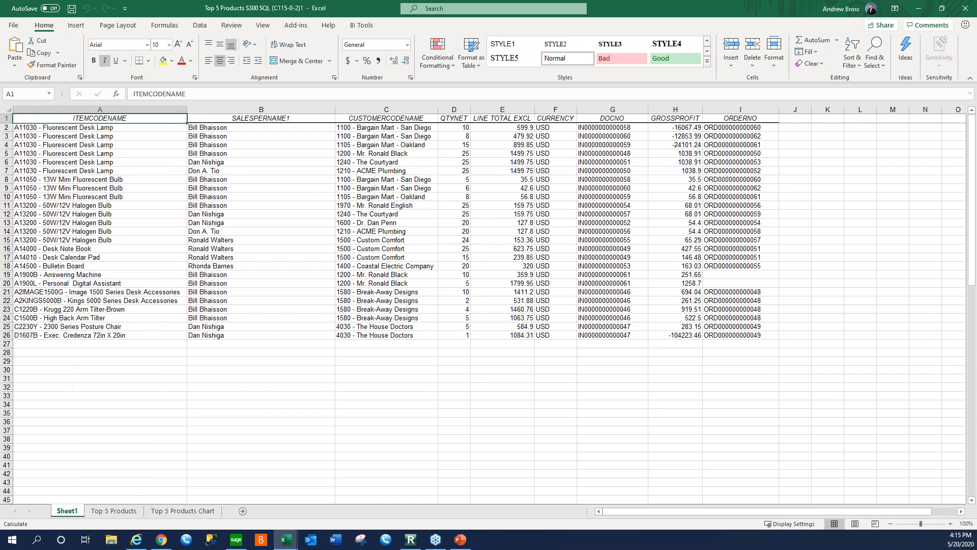
right_click(94, 511)
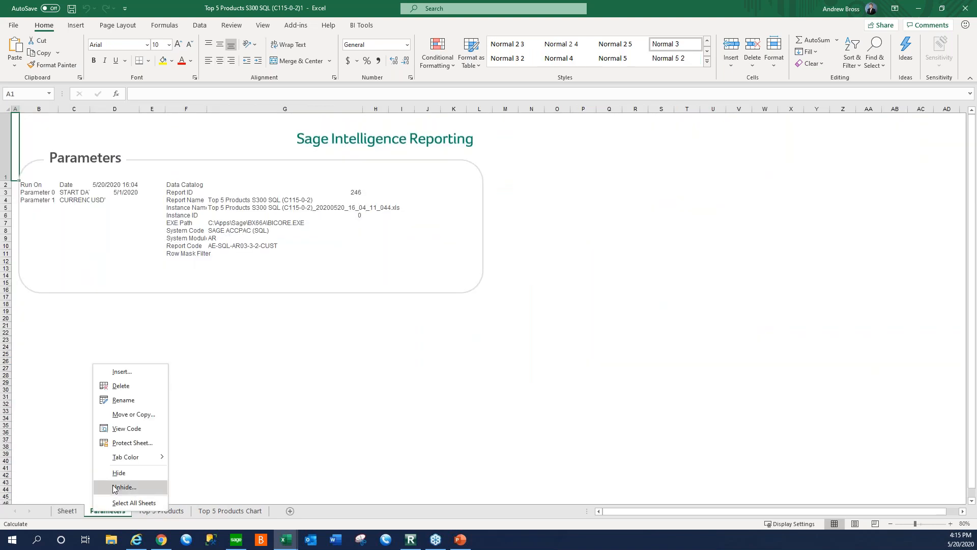
left_click(102, 486)
left_click(127, 515)
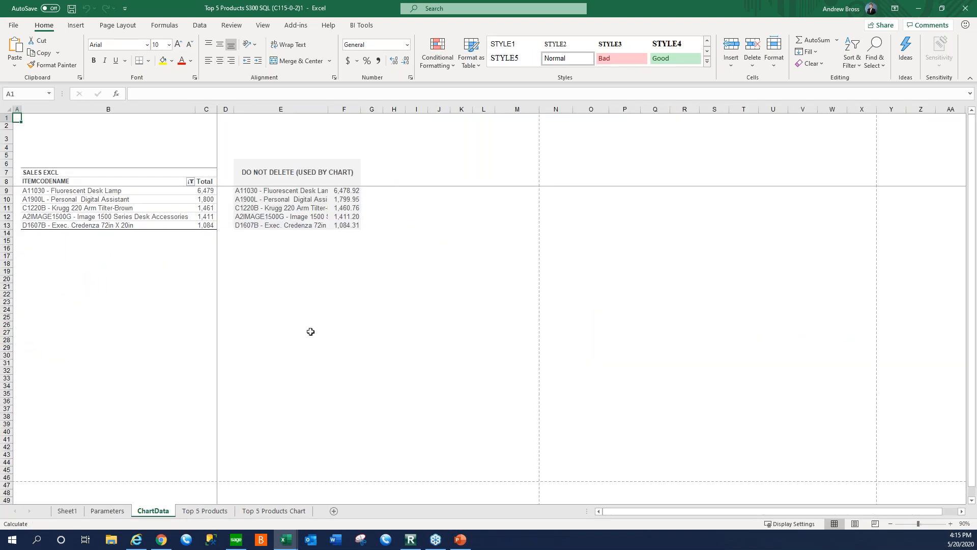
left_click(67, 511)
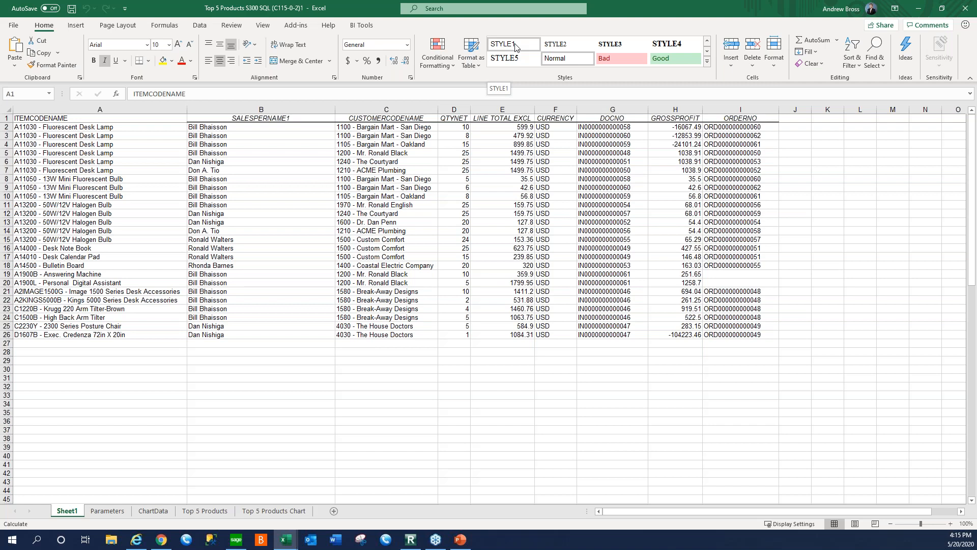
Compare the Top 5 Products report's PivotTable with the raw data columns on Sheet1
left_click(555, 42)
left_click(610, 153)
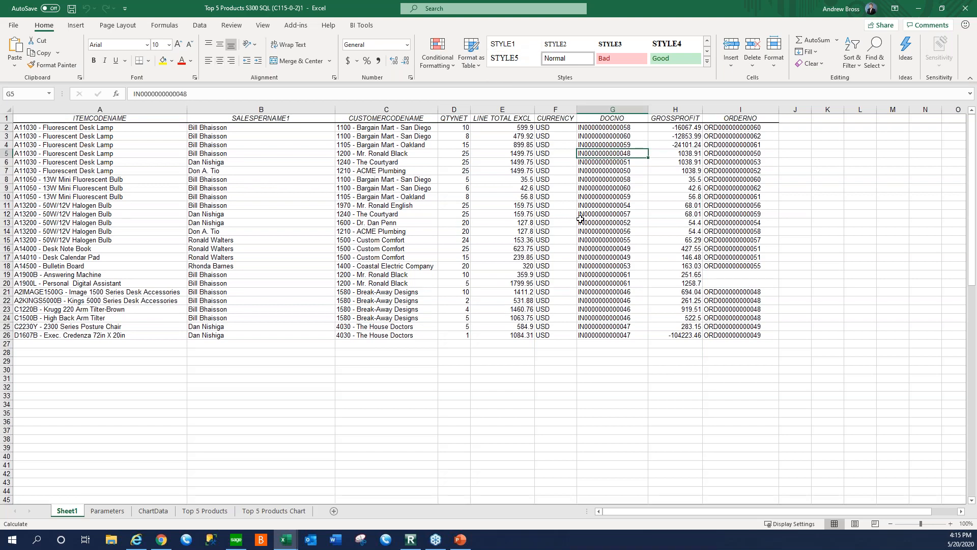
left_click(253, 511)
left_click(225, 512)
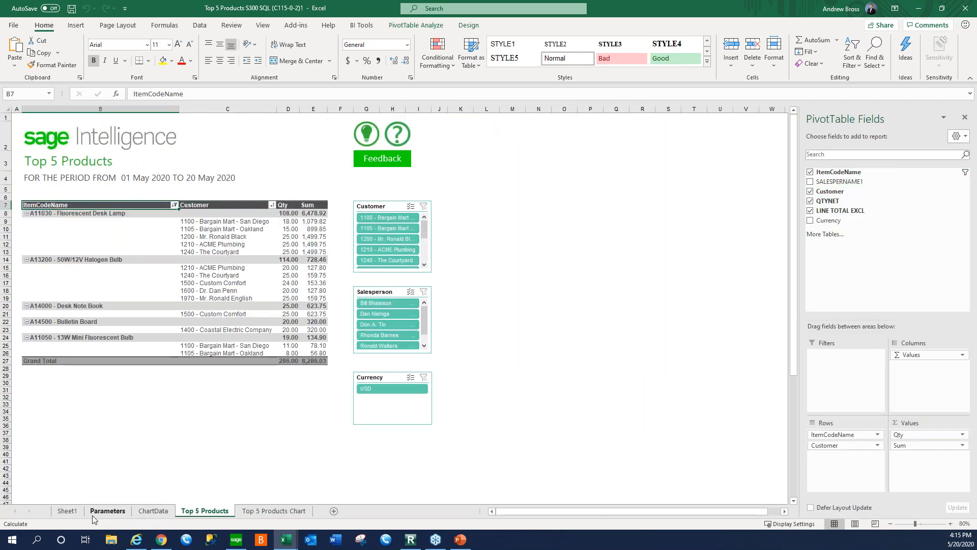
left_click(77, 515)
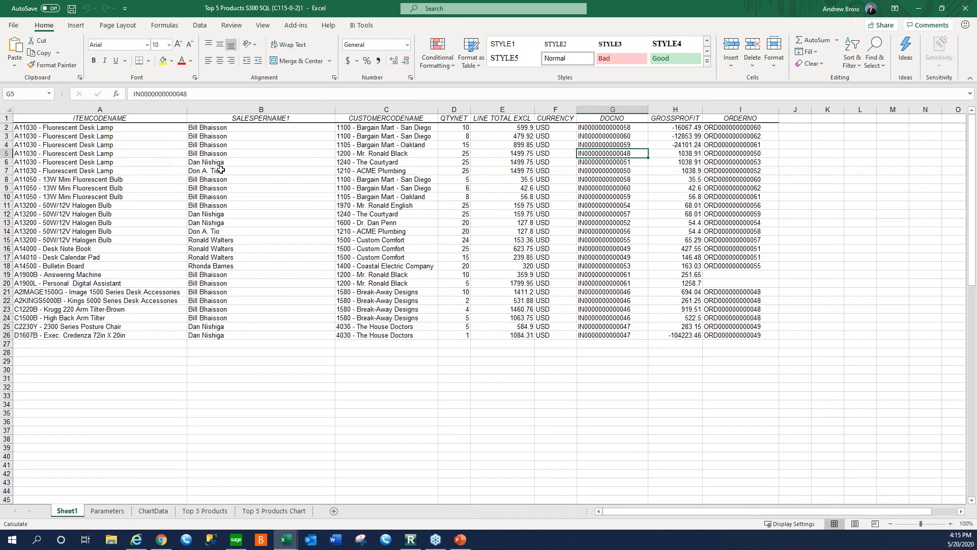
Add ORDERNO as a row field in the ChartData PivotTable and try to move it to the columns, declining the data replacement
left_click(147, 512)
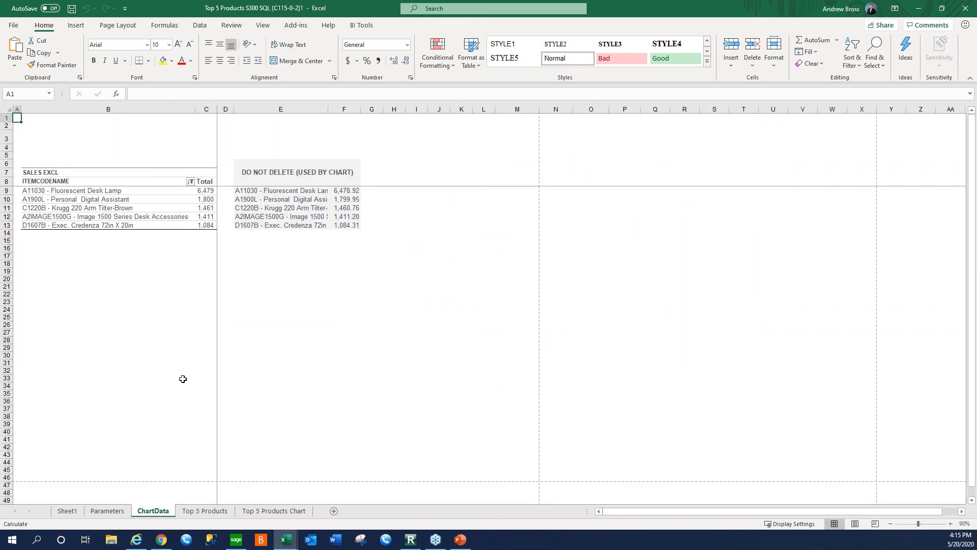
left_click(141, 183)
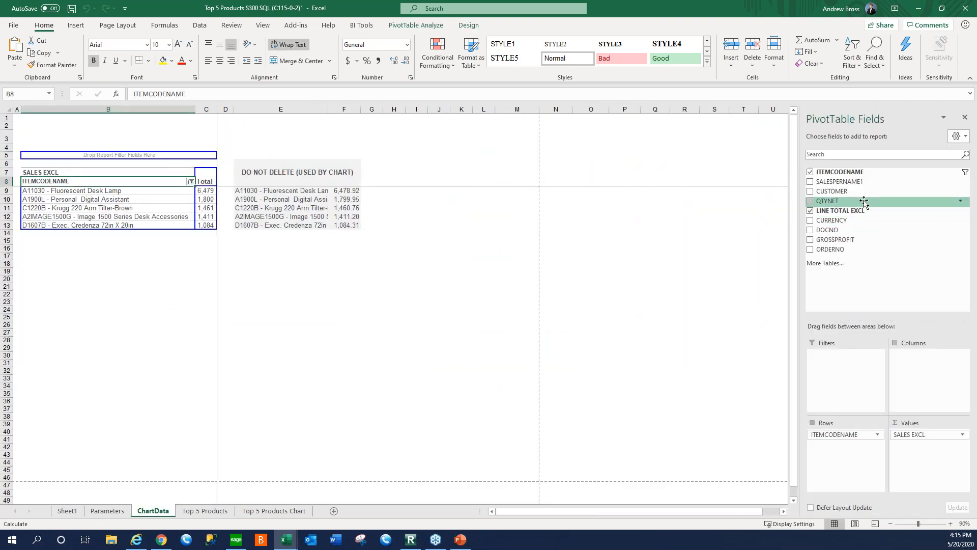
left_click(811, 250)
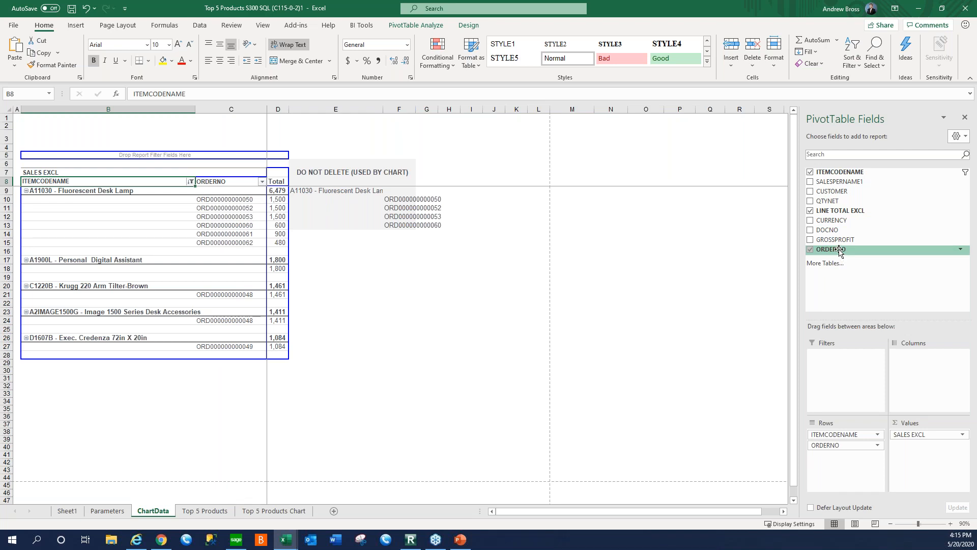
left_click_drag(838, 251, 851, 344)
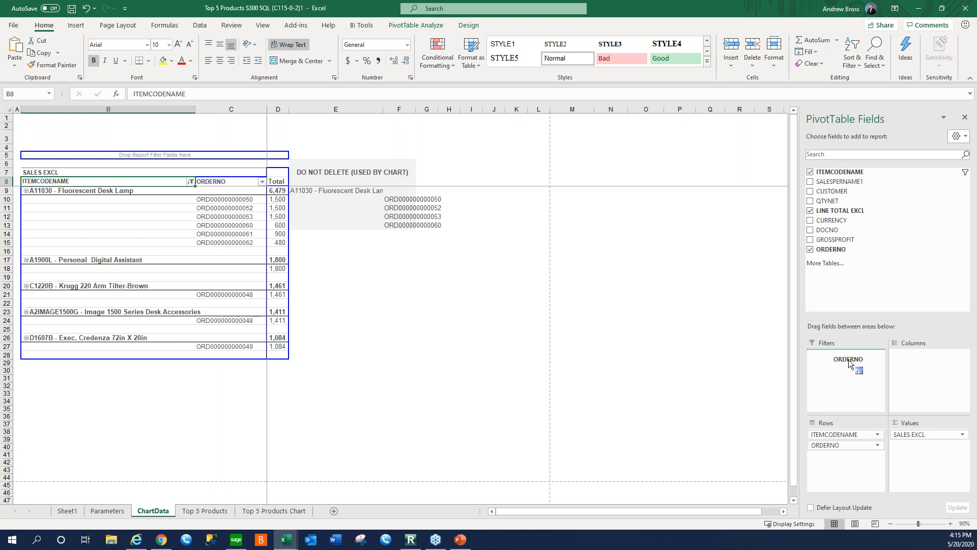
left_click_drag(847, 359, 919, 359)
left_click(515, 299)
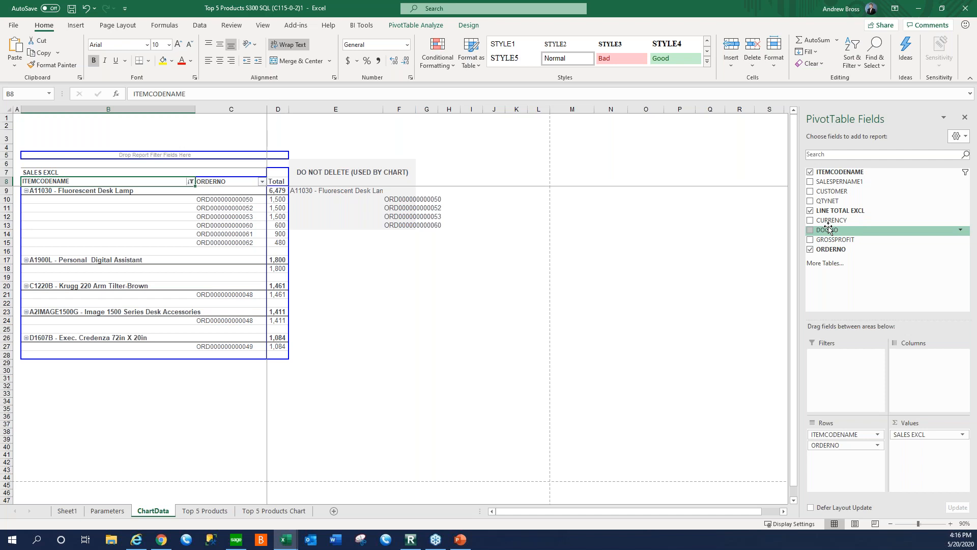
Add DOCNO as a report filter, remove ORDERNO from the PivotTable and place DOCNO under ITEMCODENAME in the rows
left_click_drag(828, 229, 839, 376)
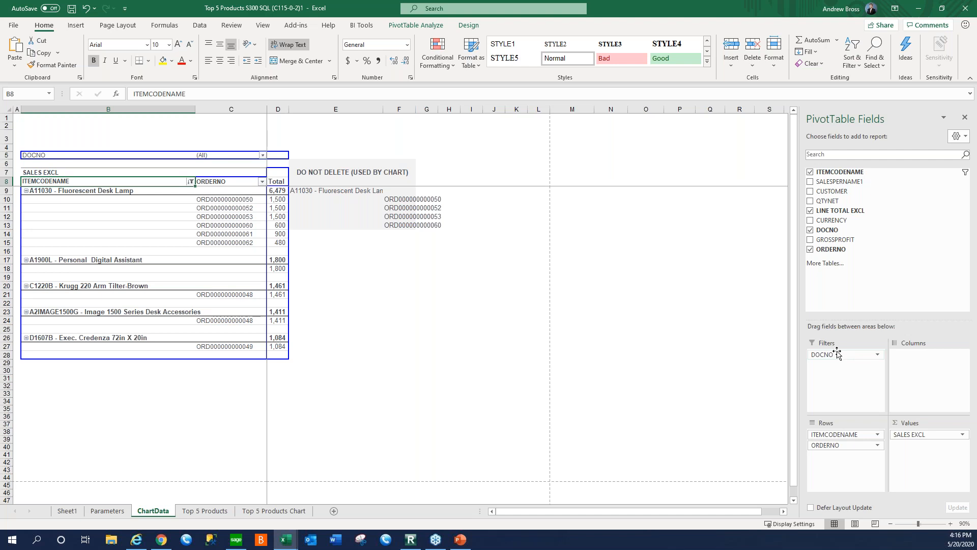
mouse_move(825, 445)
left_mouse_down()
mouse_move(834, 356)
mouse_move(834, 446)
left_mouse_up()
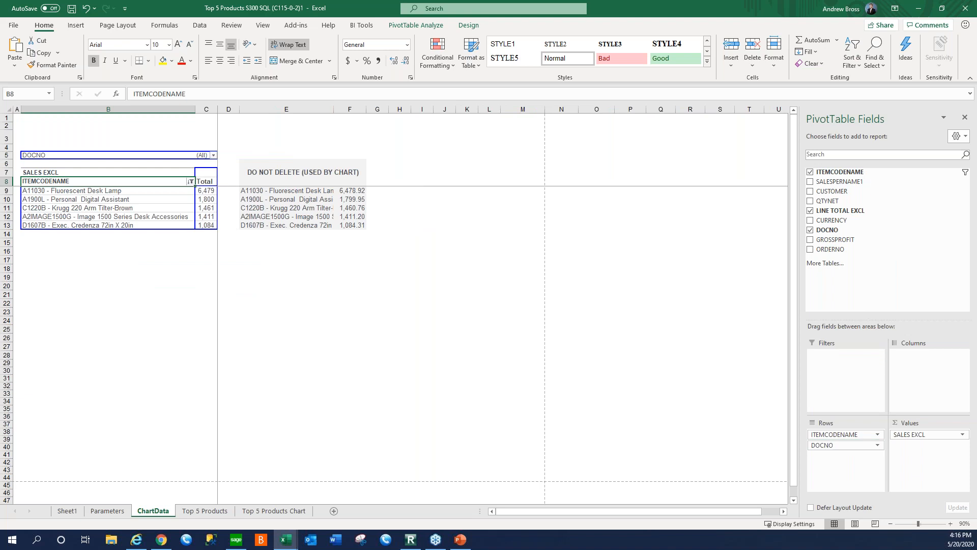
left_click(208, 203)
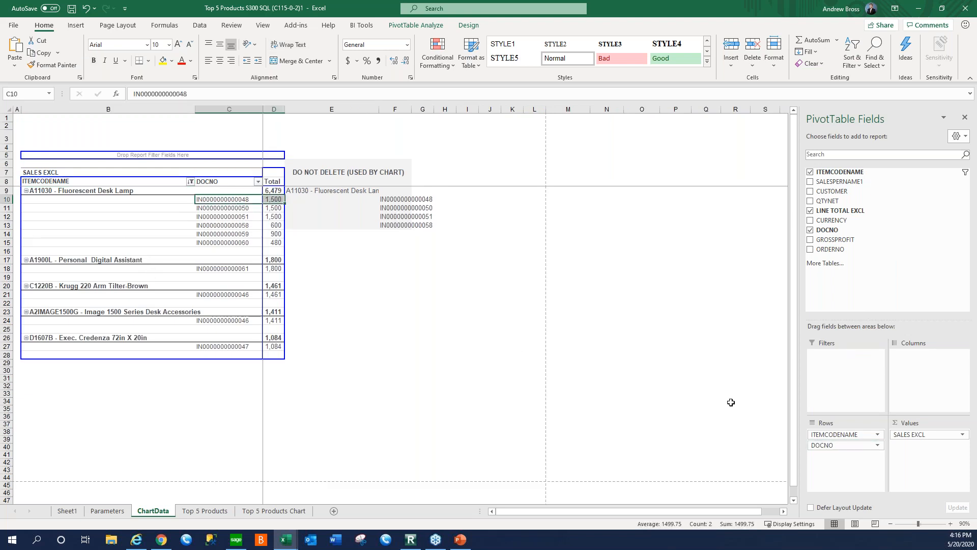
Try DOCNO as a value field, remove it from the PivotTable and check the Top 5 Products Chart sheet
left_click_drag(816, 446, 909, 445)
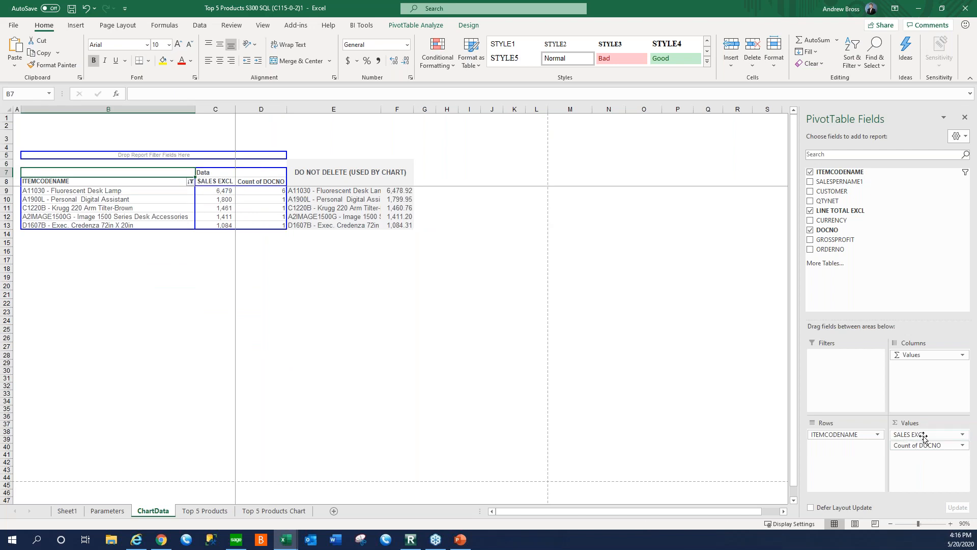
left_click_drag(923, 445, 865, 280)
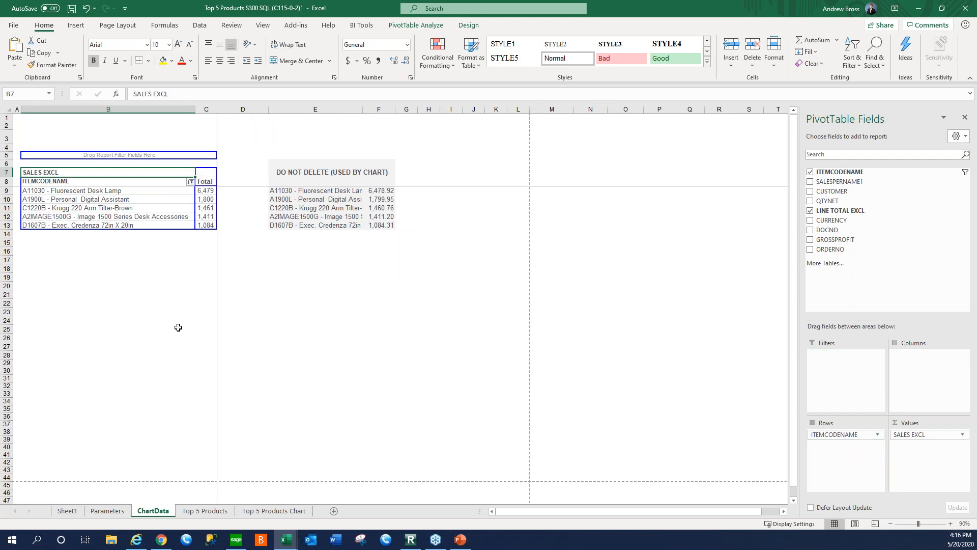
left_click(273, 511)
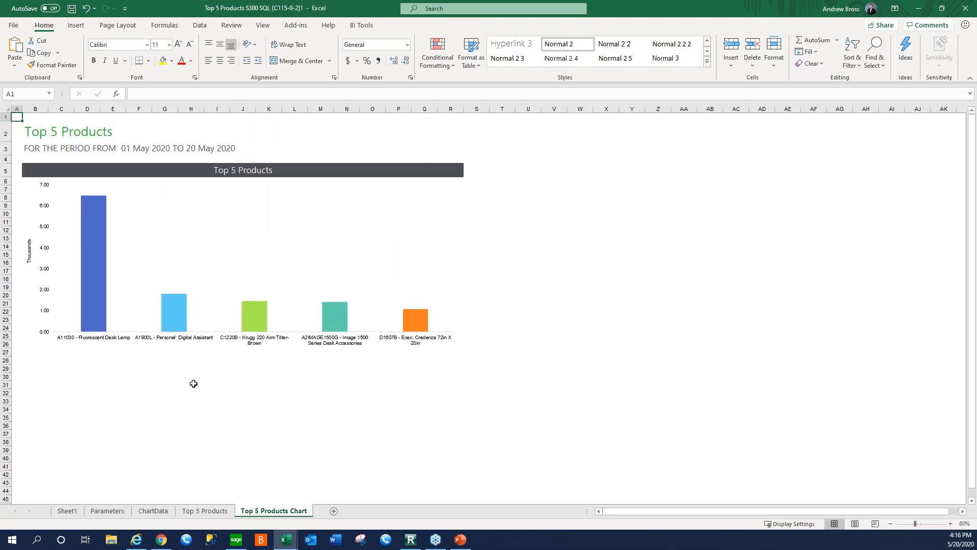
left_click(153, 511)
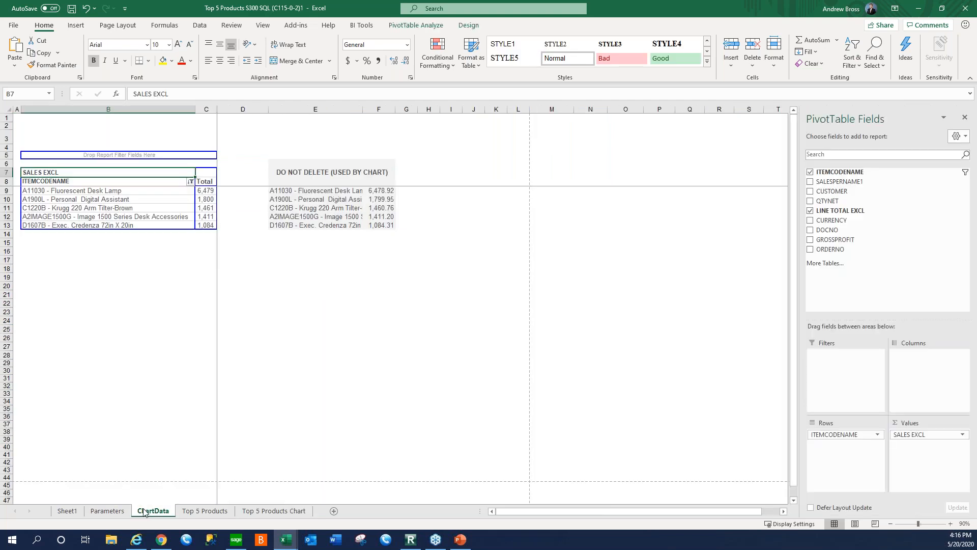
Add SALESPERNAME1 to the ChartData PivotTable as a column field, replacing existing data, and move it above ITEMCODENAME in the rows
left_click(121, 182)
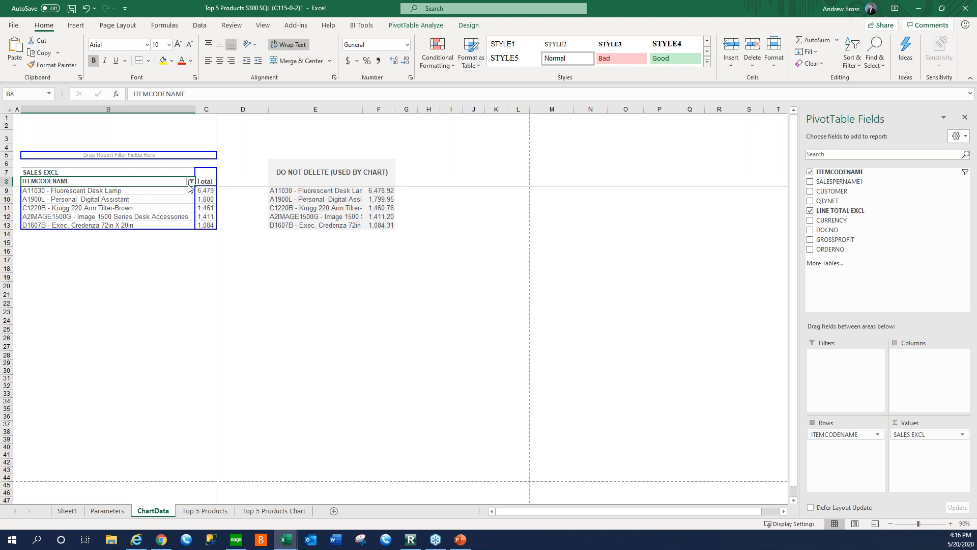
left_click_drag(836, 181, 912, 377)
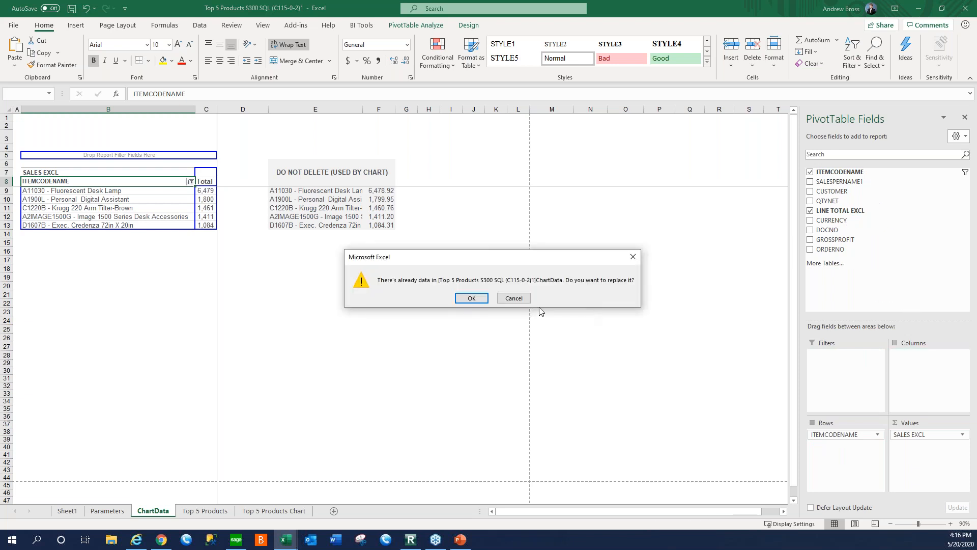
left_click(471, 302)
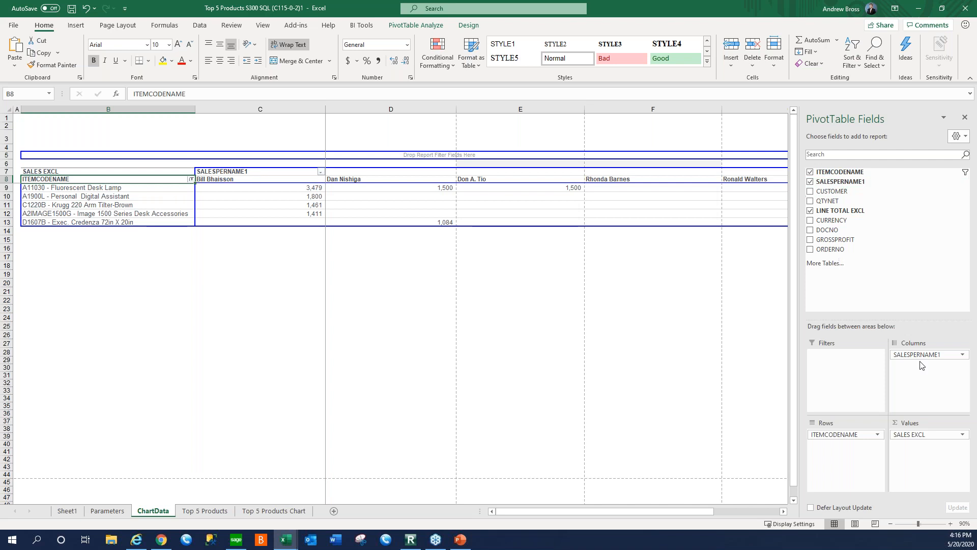
left_click_drag(916, 356, 843, 452)
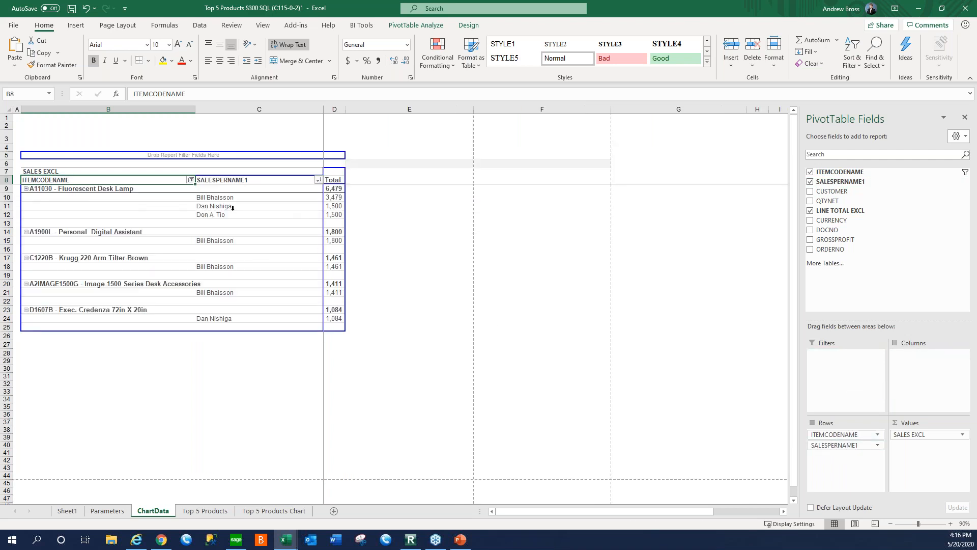
left_click(216, 198)
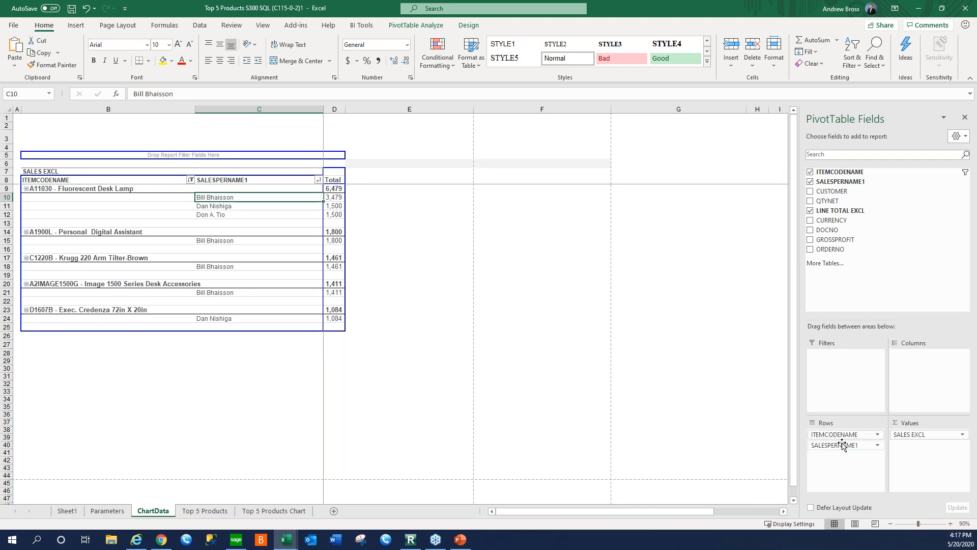
left_click_drag(841, 434, 846, 455)
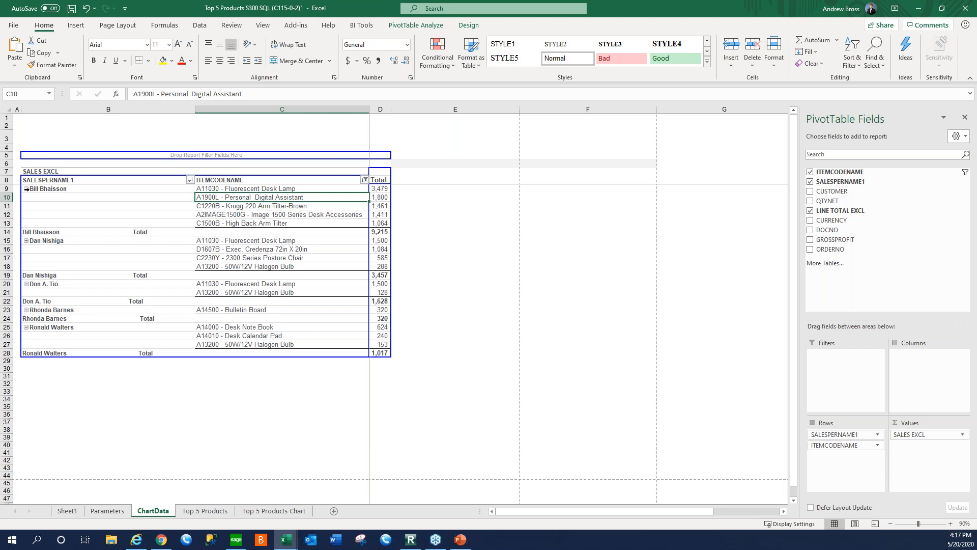
left_click(232, 163)
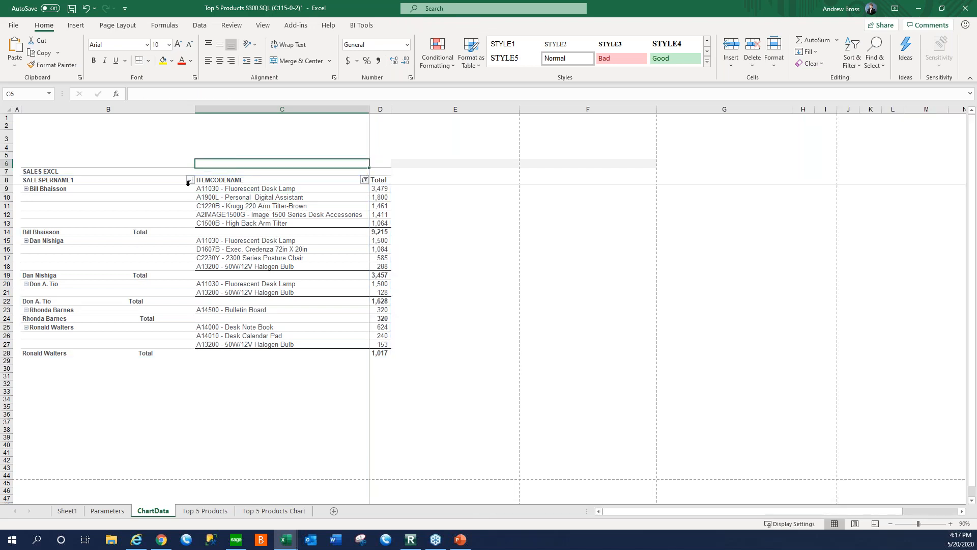
Apply a Top 10 Items value filter by SALES EXCL to the SALESPERNAME1 field
left_click(189, 179)
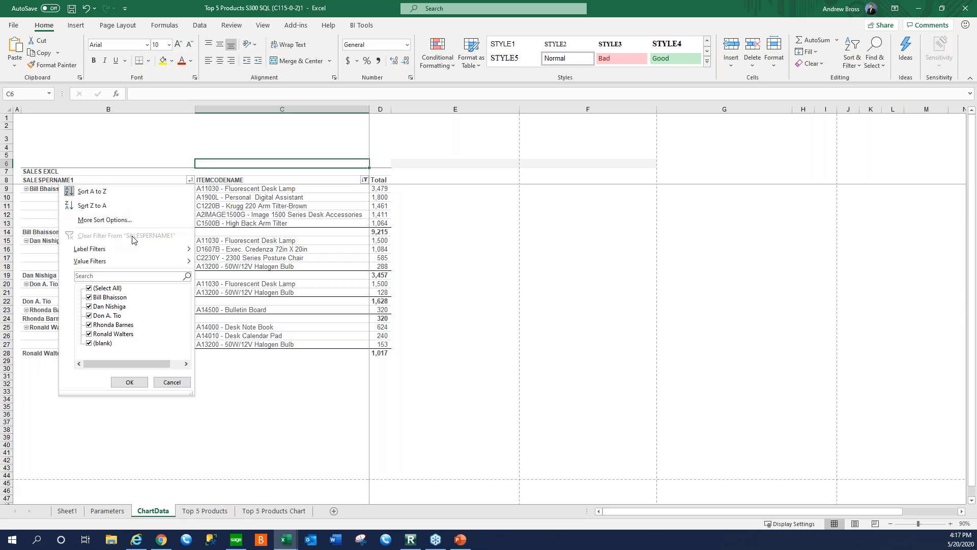
mouse_move(133, 261)
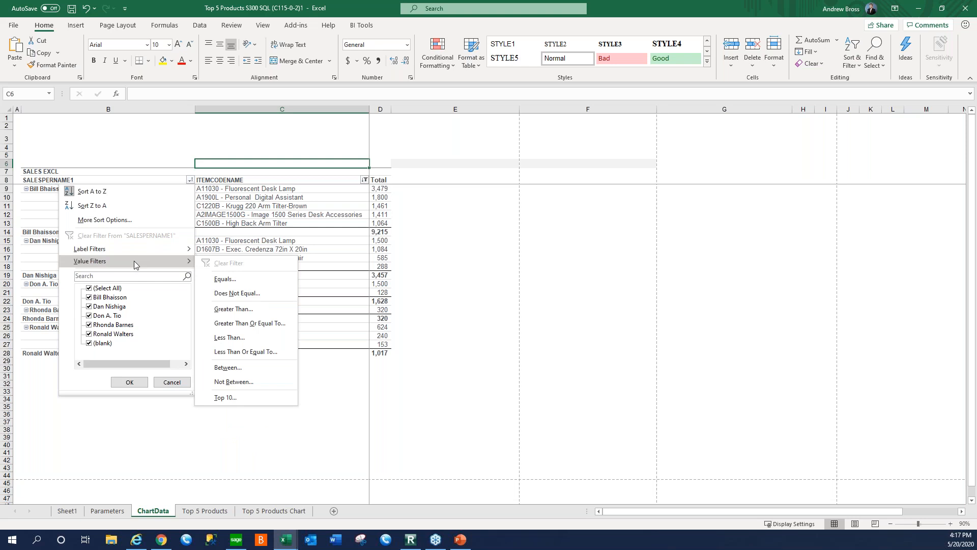
left_click(268, 396)
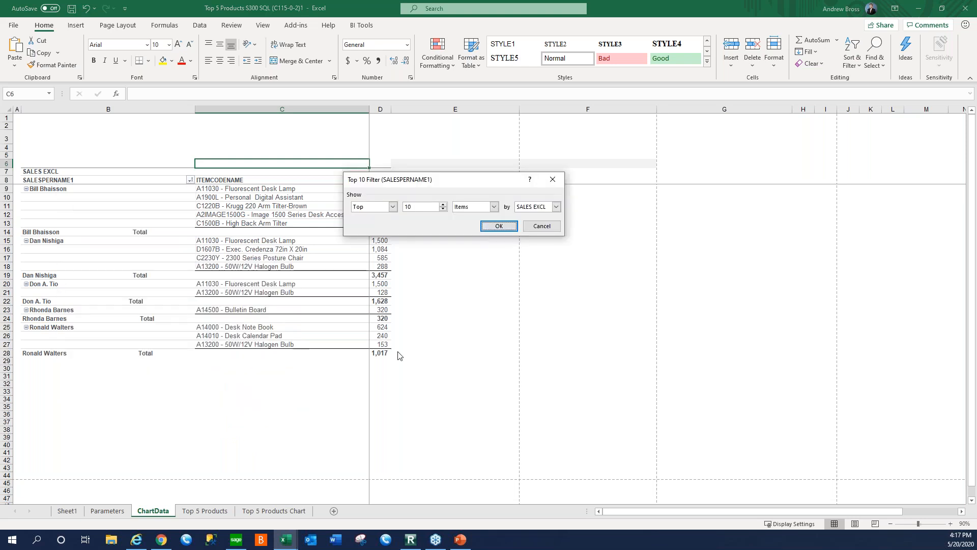
left_click(498, 226)
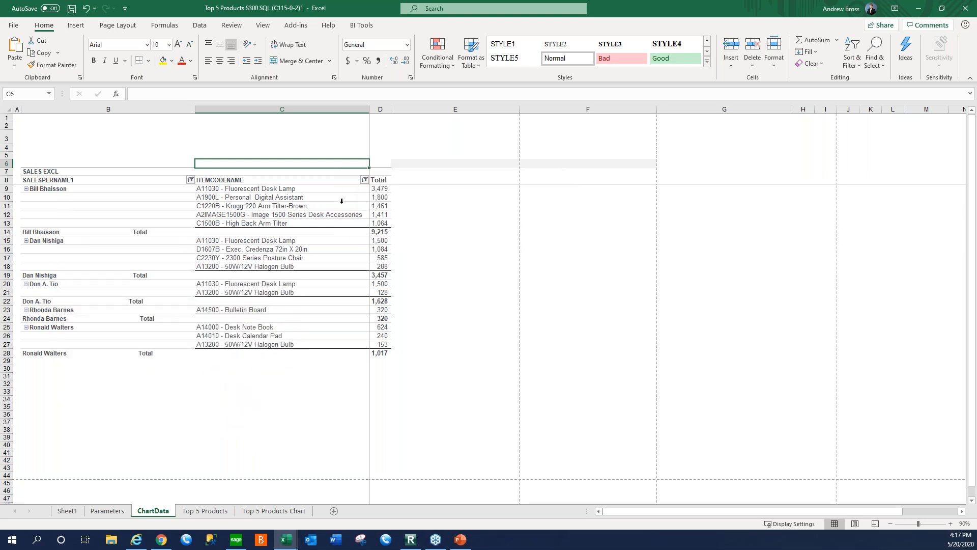
Examine the filter list and label filter options for SALESPERNAME1 without changing them
left_click(160, 205)
left_click(191, 180)
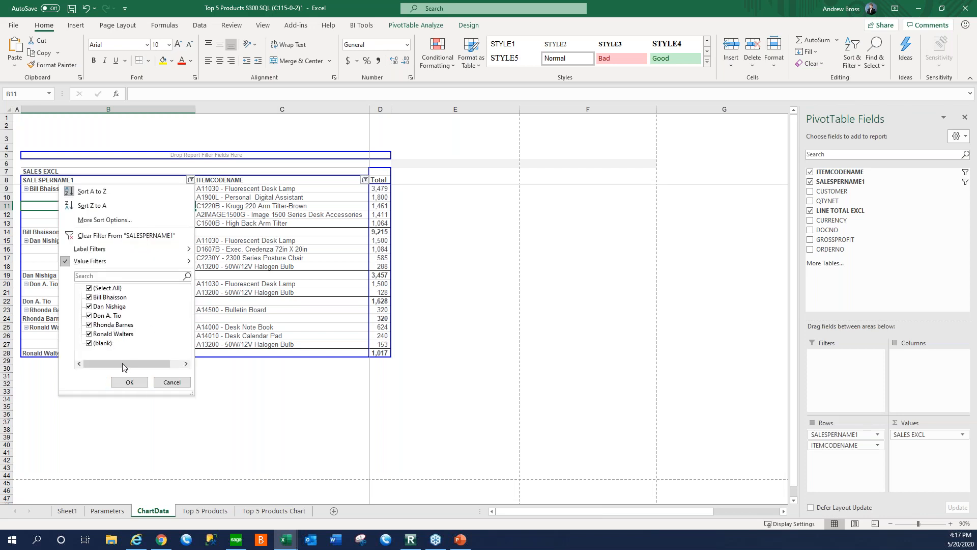
left_click(172, 381)
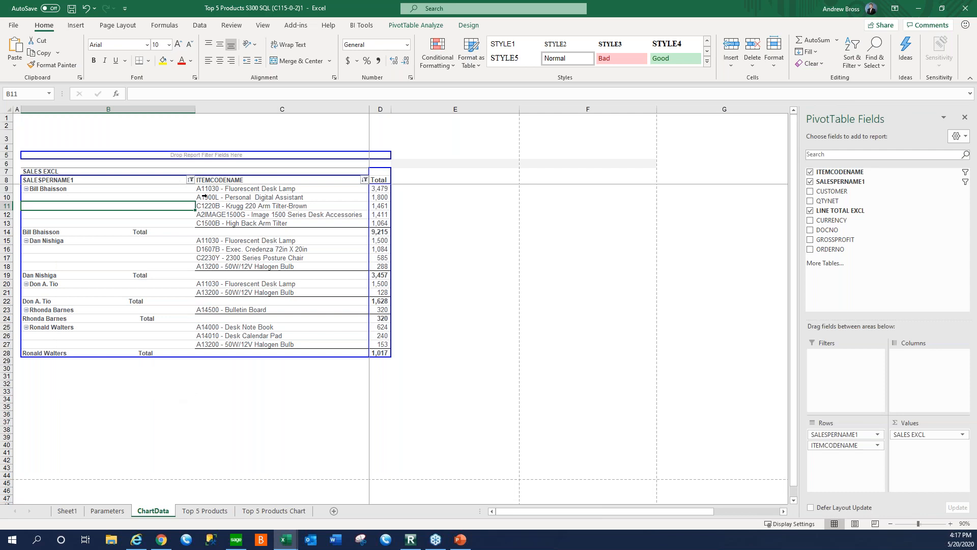
left_click(190, 179)
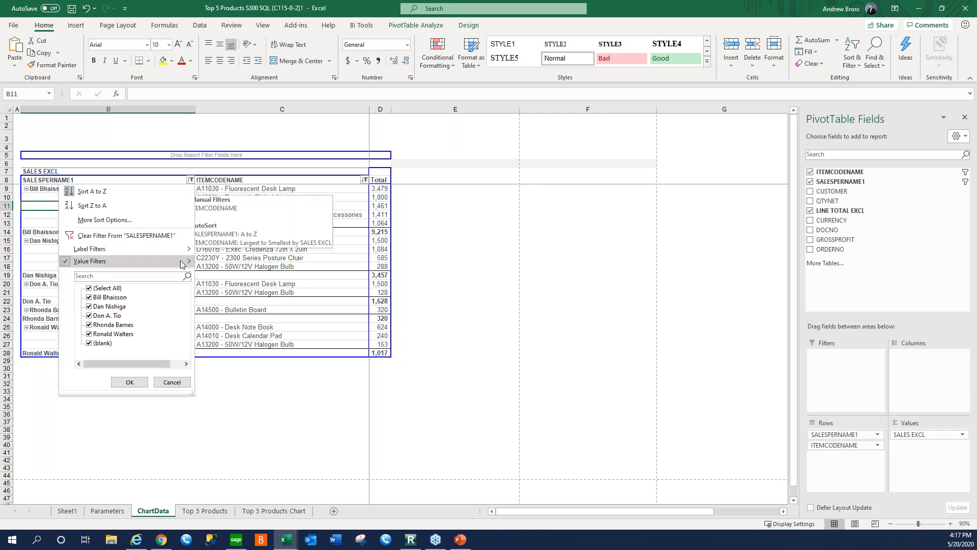
mouse_move(181, 249)
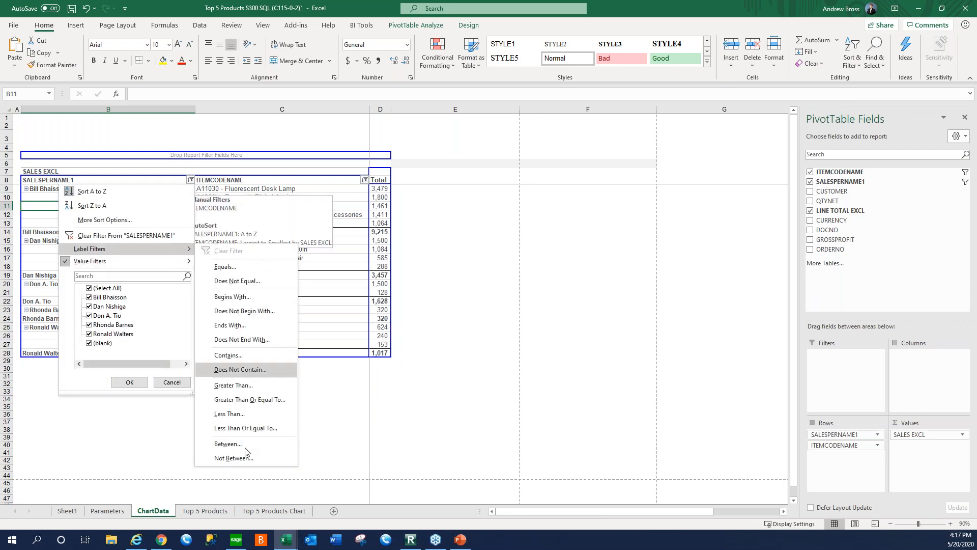
left_click(341, 439)
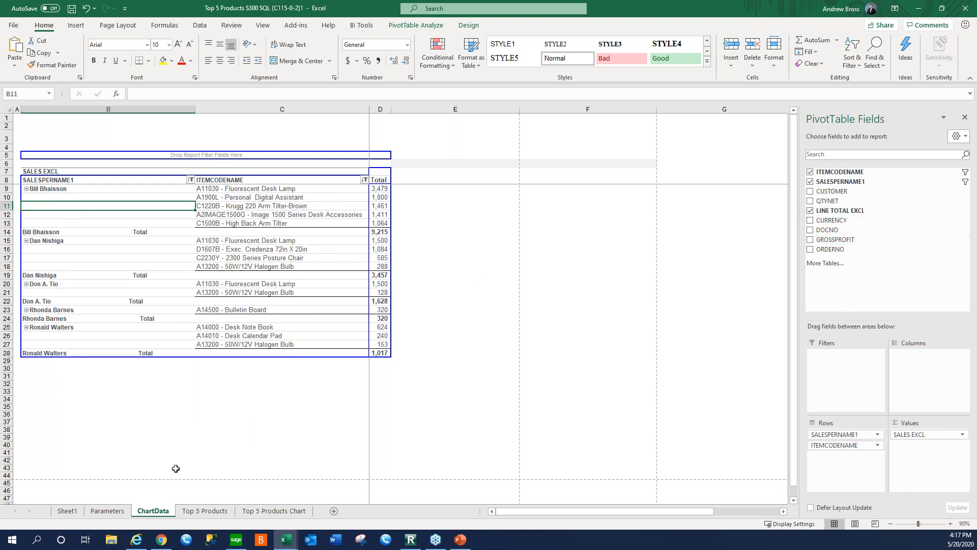
Add DOCNO as a row field and GROSSPROFIT as a summed value to the ChartData PivotTable
left_click(809, 229)
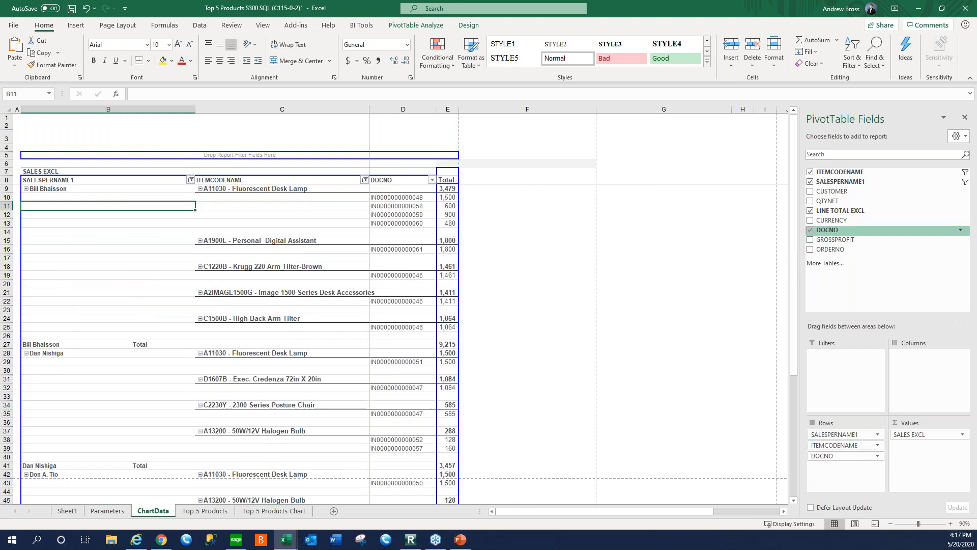
left_click(812, 242)
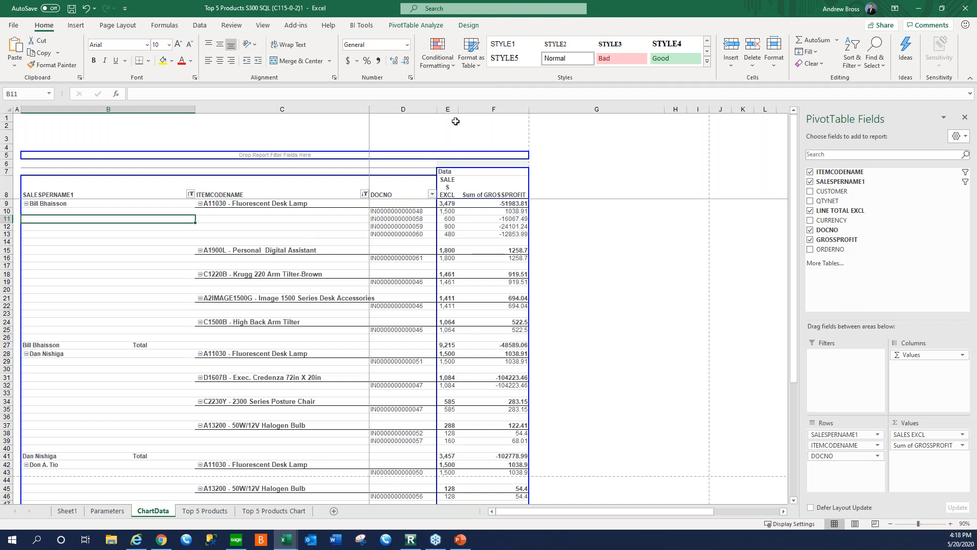
Switch to Report Manager and start saving the Top 5 Products workbook as an Excel template, allowing its second worksheet to be cleared
left_click(918, 8)
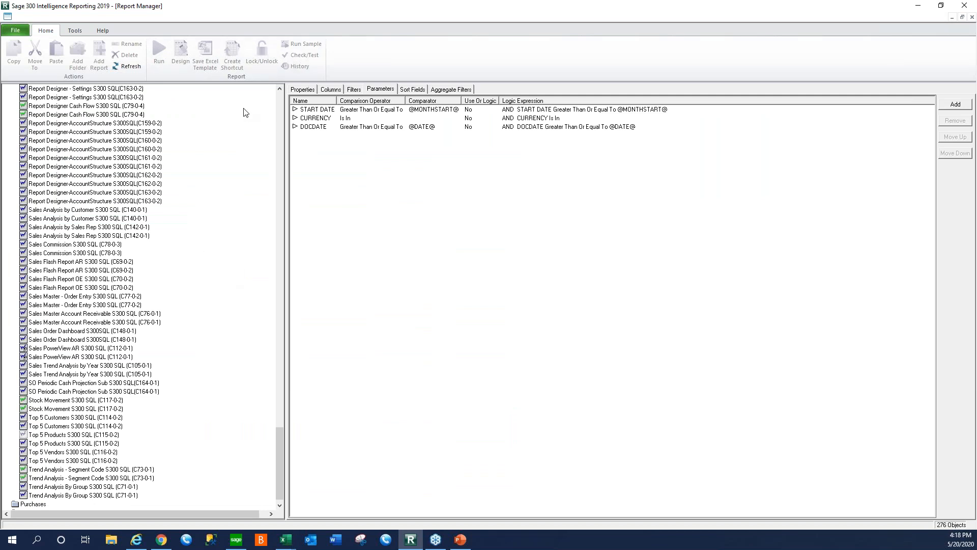
left_click(206, 64)
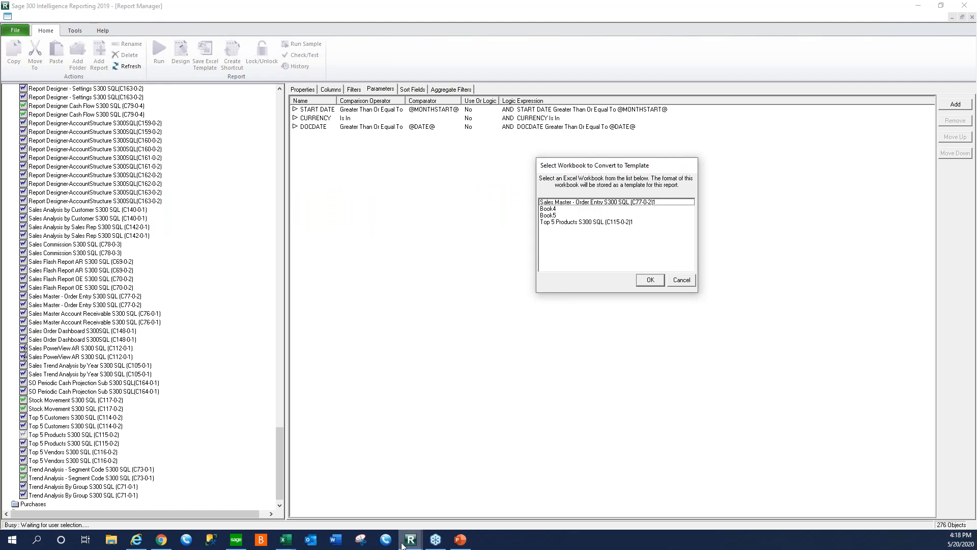
mouse_move(402, 545)
mouse_move(286, 539)
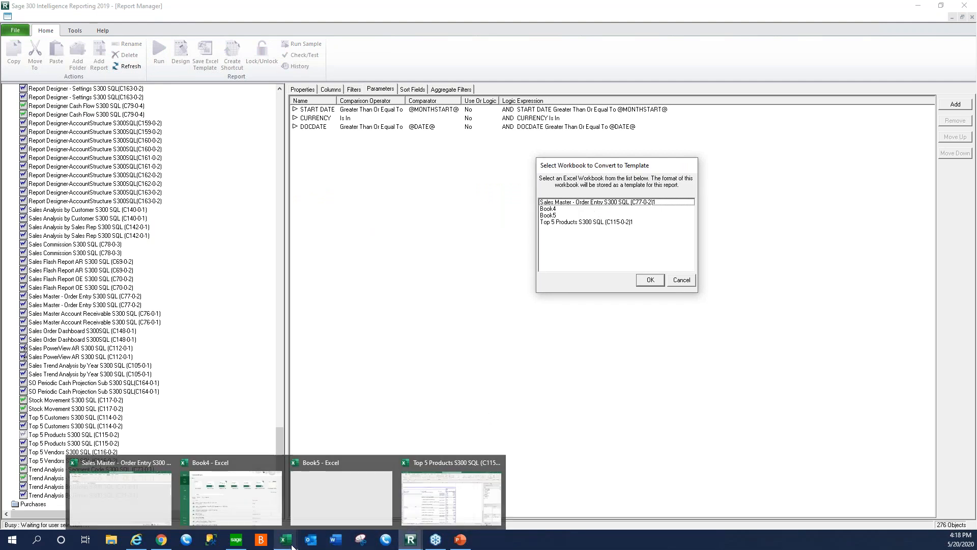
mouse_move(433, 509)
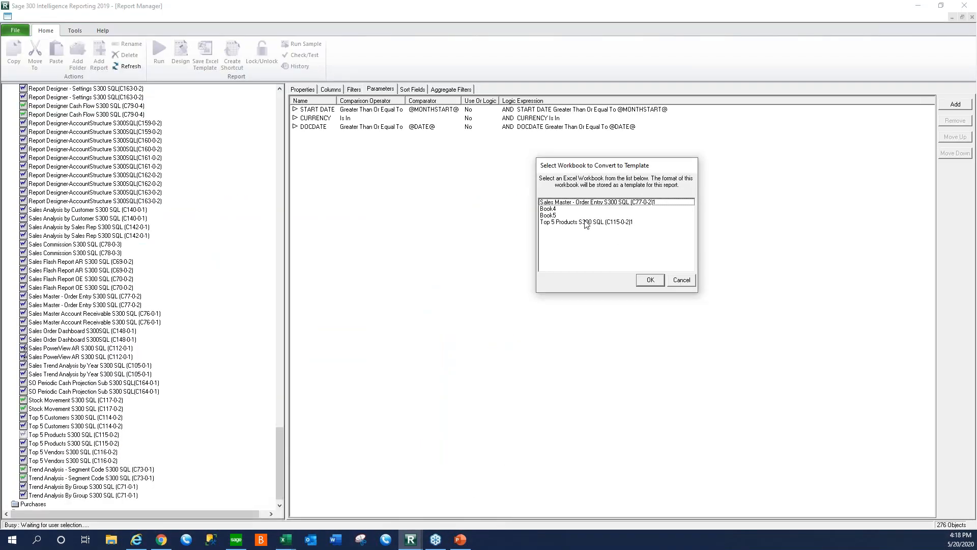
left_click(586, 223)
left_click(644, 279)
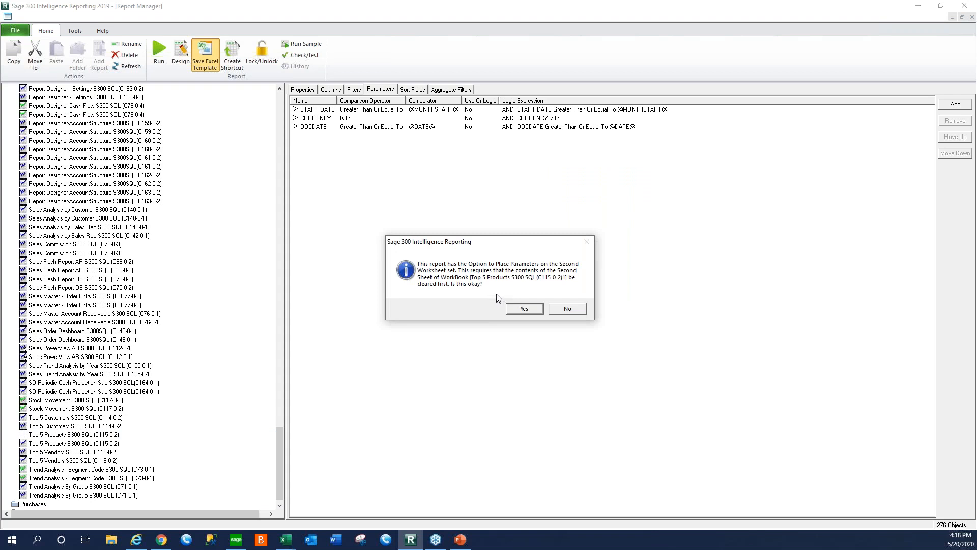
left_click(520, 309)
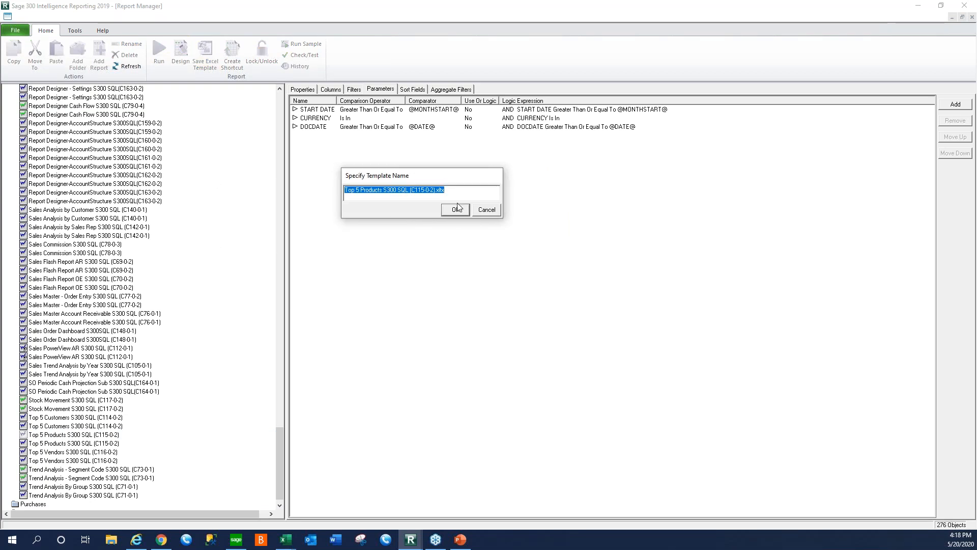
Try to save the template as "Top 5 Sales Persons" without a file extension, accepting the format change
type("tO")
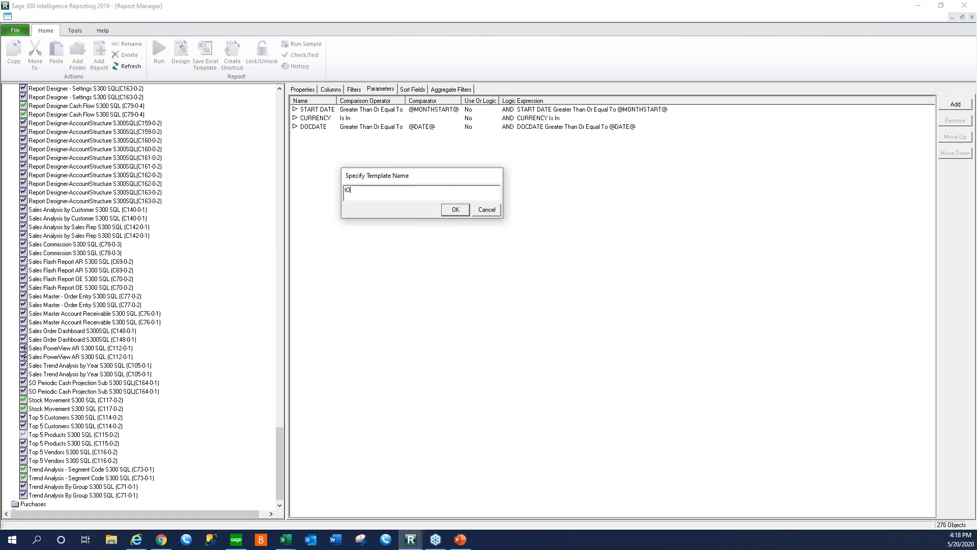
type("op")
key("BackSpace")
left_click(454, 209)
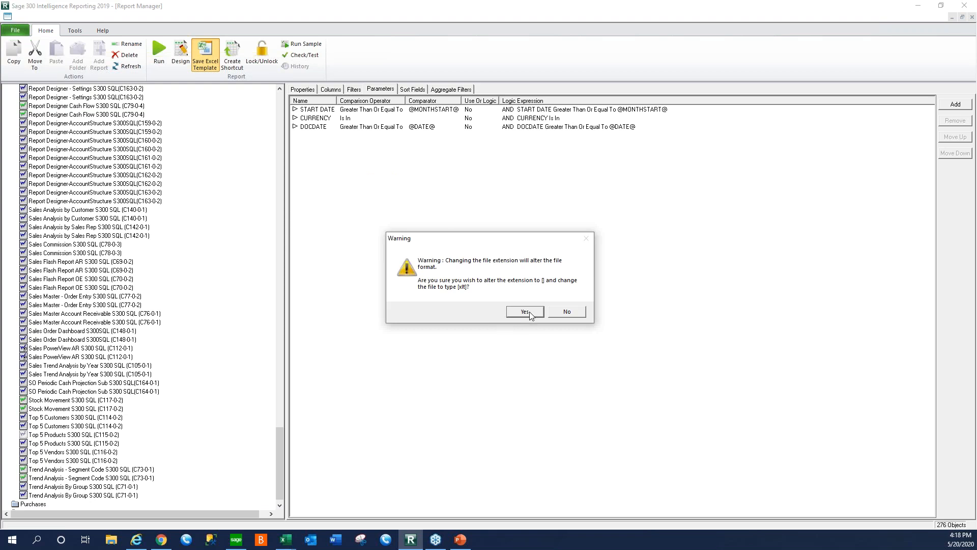
left_click(525, 312)
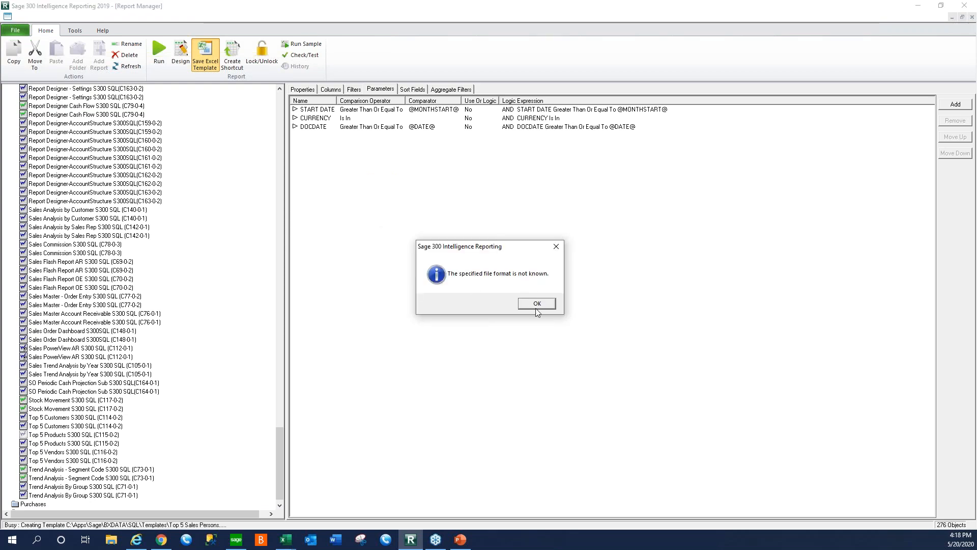
left_click(537, 303)
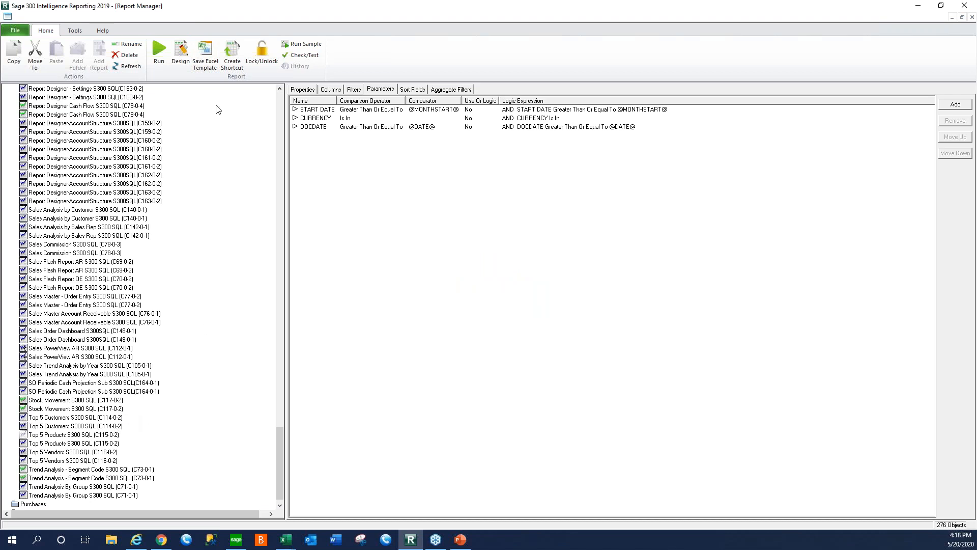
Save the Top 5 Products workbook as an Excel template named "Sales top", keeping the .xltx extension and allowing its second worksheet to be cleared
left_click(206, 54)
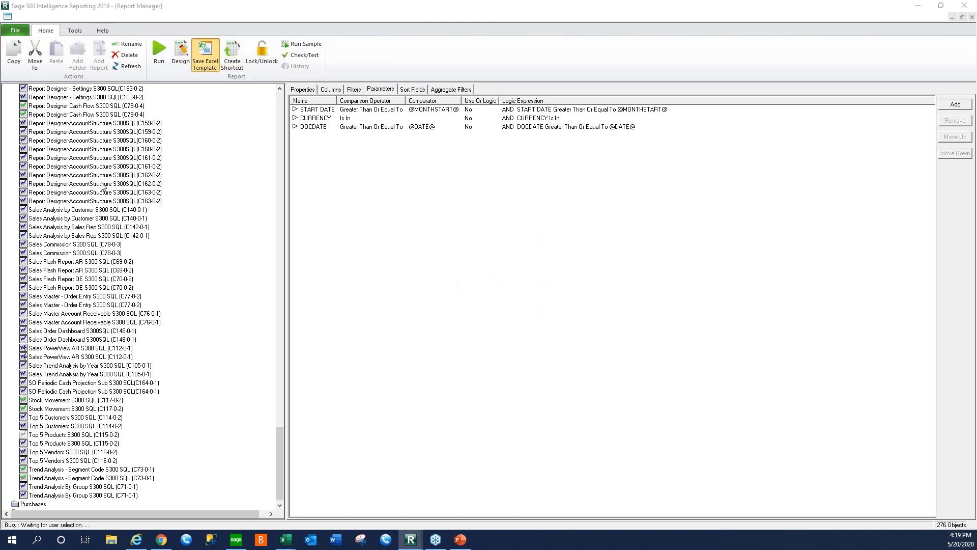
left_click(542, 197)
left_click(560, 254)
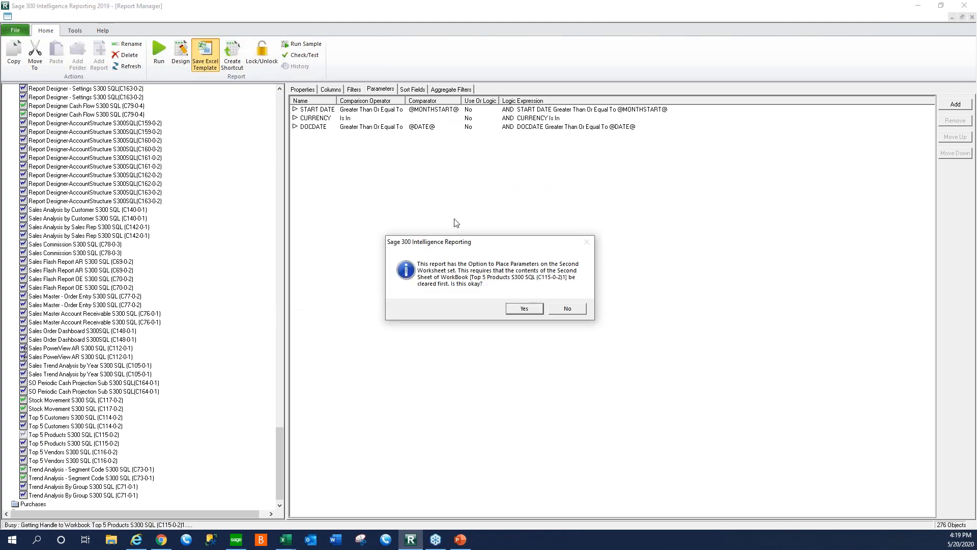
left_click(527, 310)
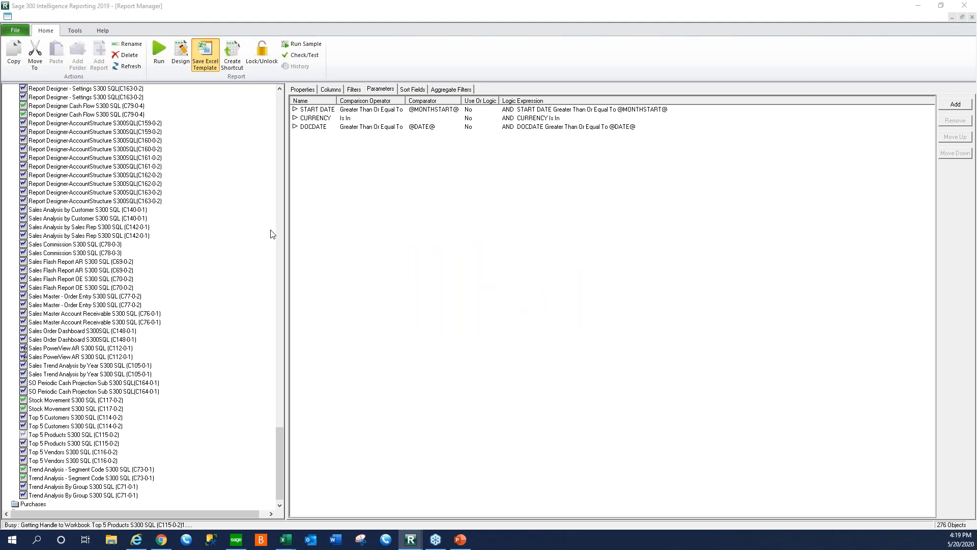
left_click(498, 90)
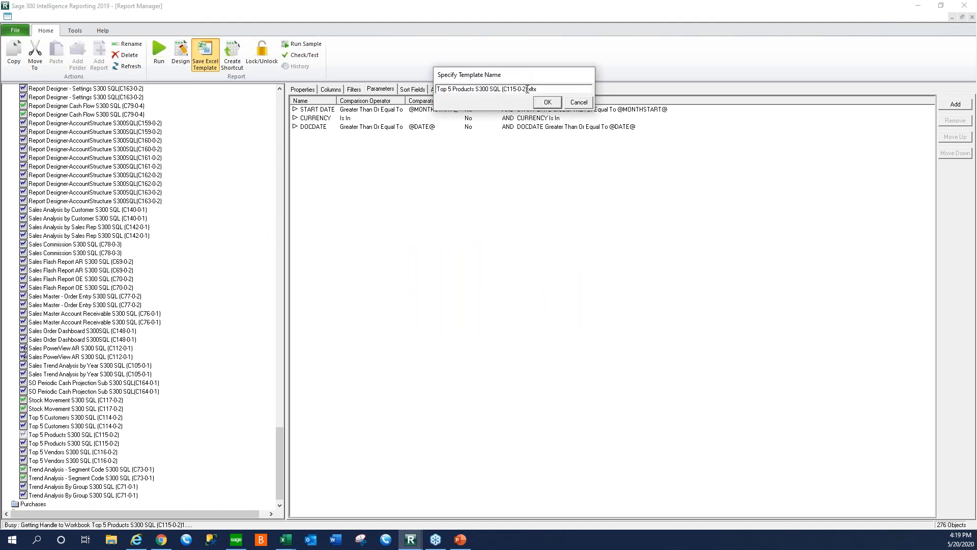
left_click_drag(527, 89, 374, 88)
type("Sales top")
left_click(549, 103)
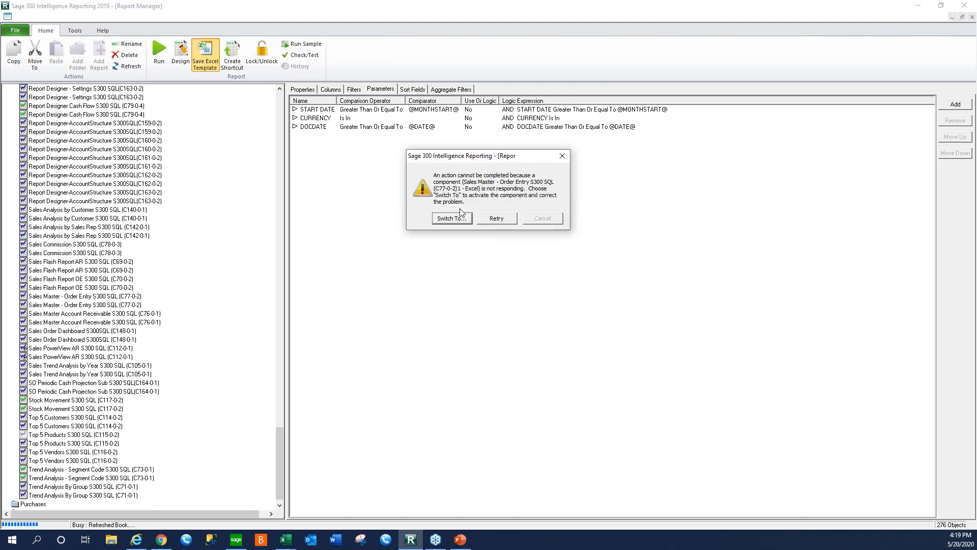
Retry the stalled template save and switch to the open Excel workbook so that it can finish
left_click(496, 218)
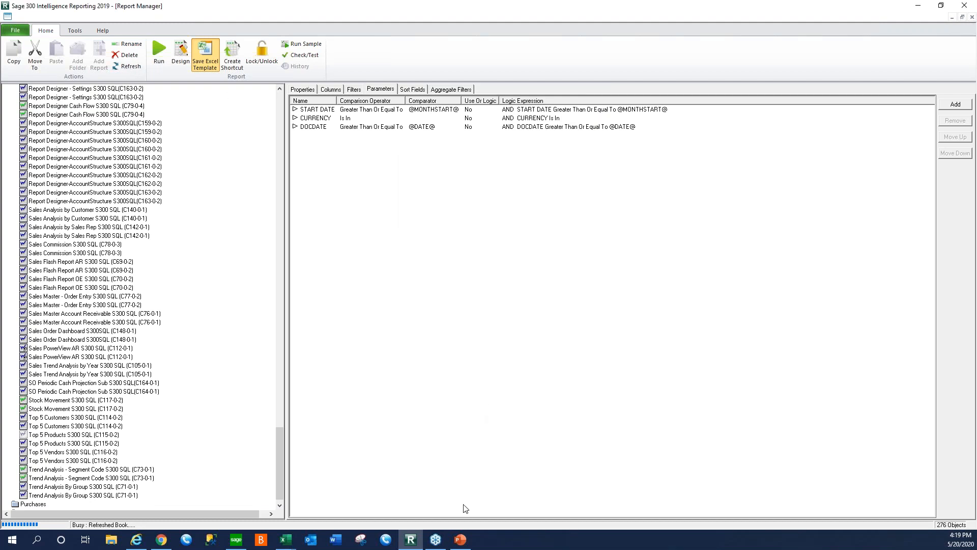
mouse_move(286, 541)
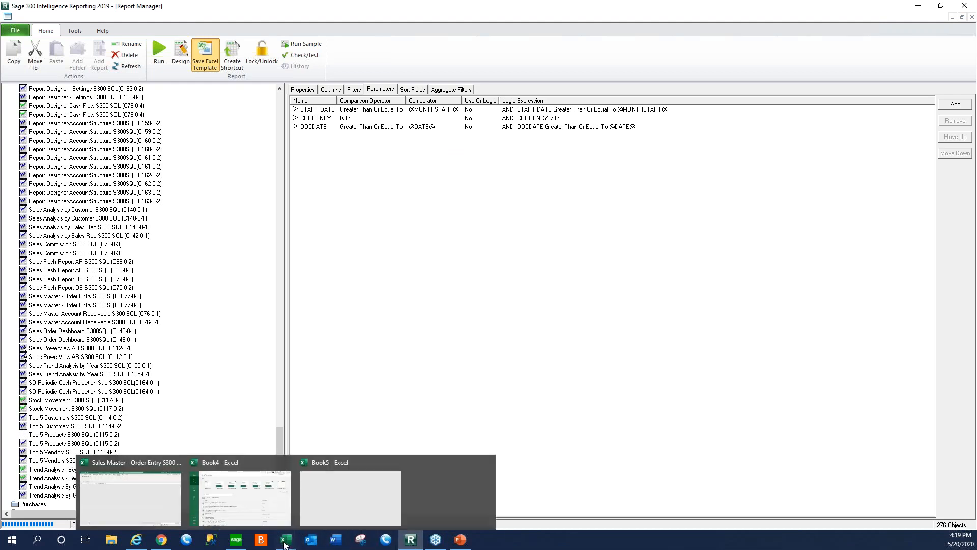
left_click(369, 498)
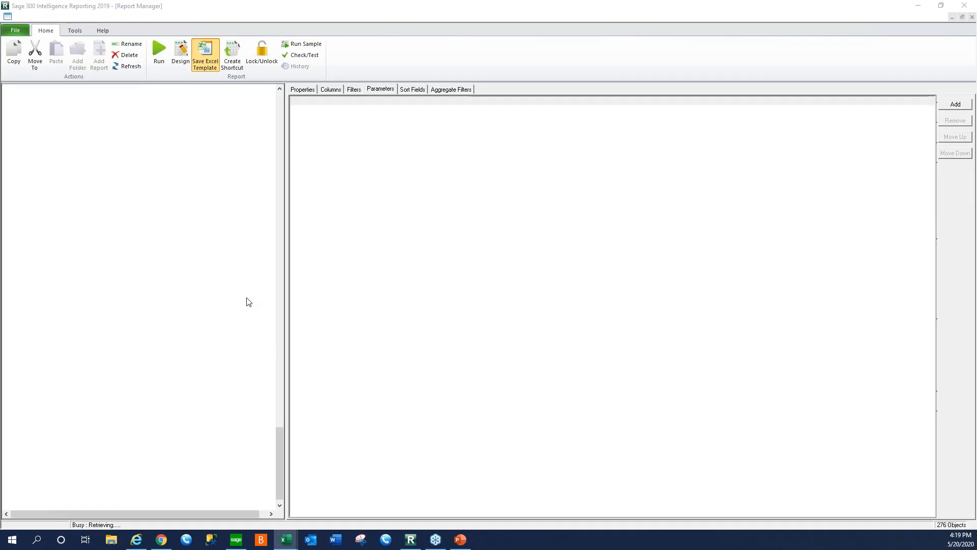
left_click(561, 304)
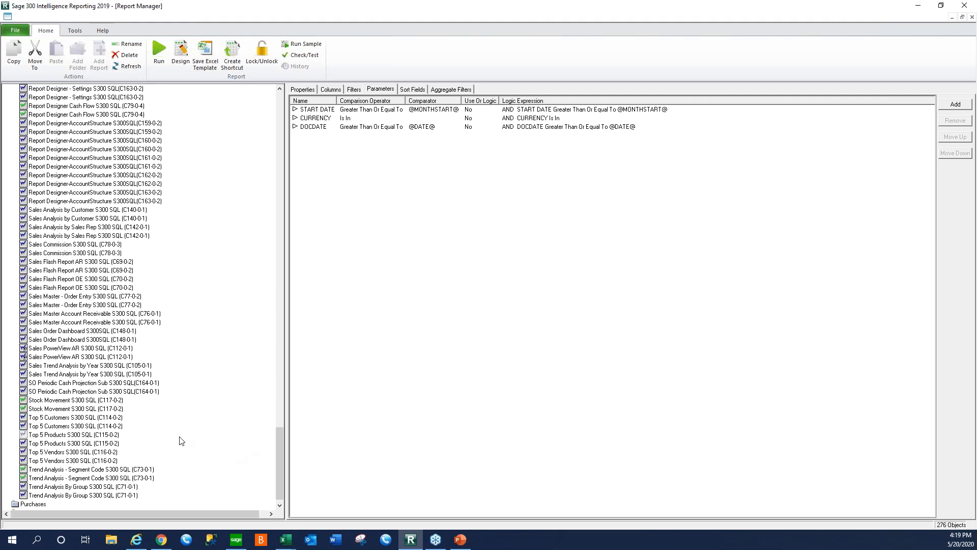
Select the New Reports folder and look through its reports from the end of the list back to the beginning
left_click_drag(283, 464, 258, 142)
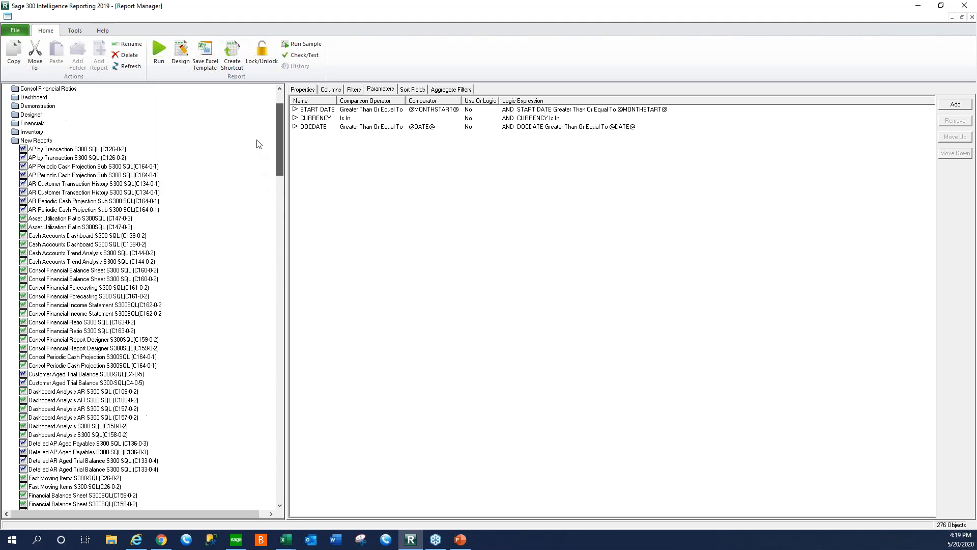
left_click(44, 139)
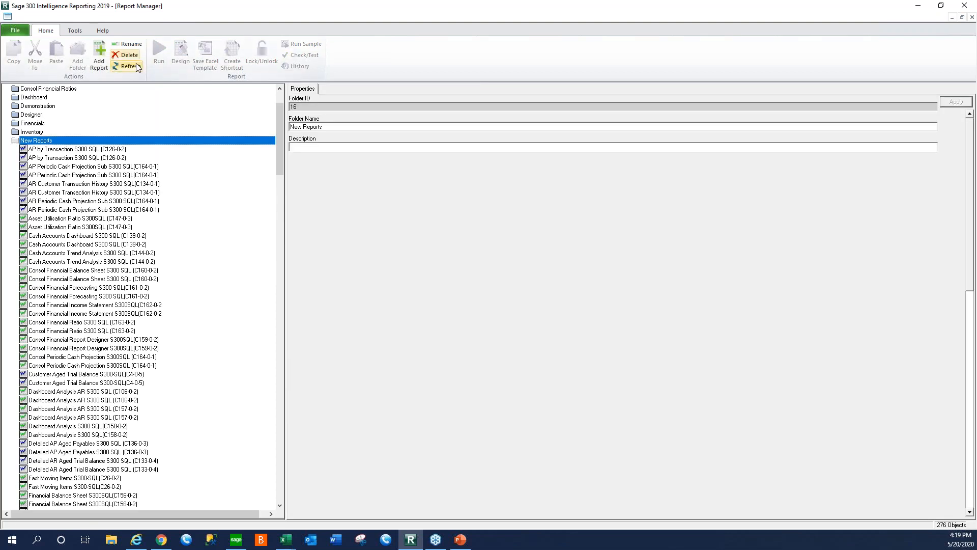
left_click_drag(275, 115, 285, 466)
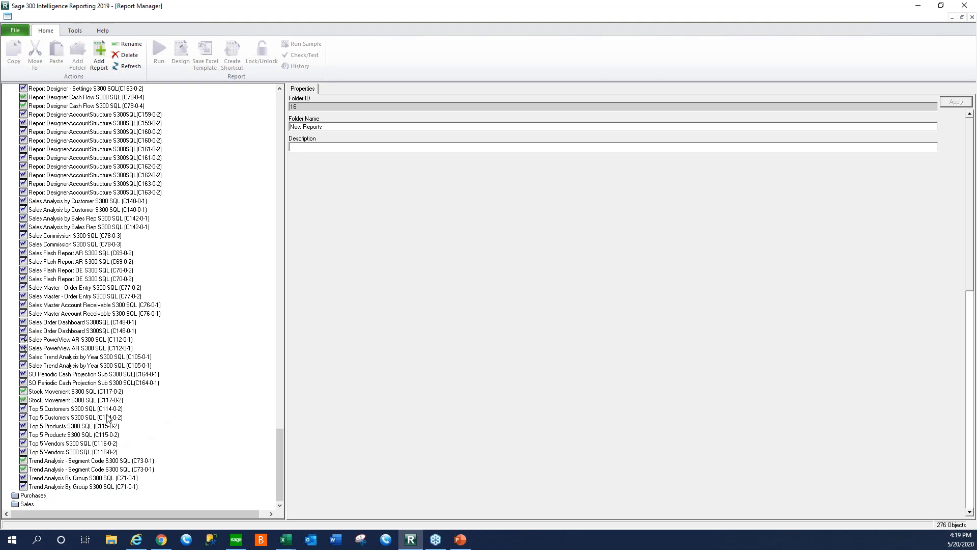
scroll(108, 421, "up", 15)
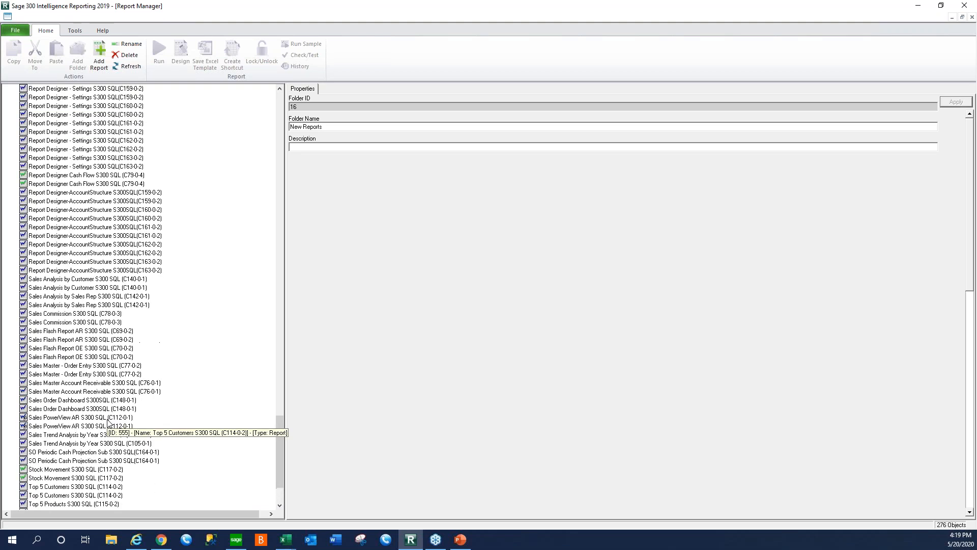
scroll(108, 422, "up", 20)
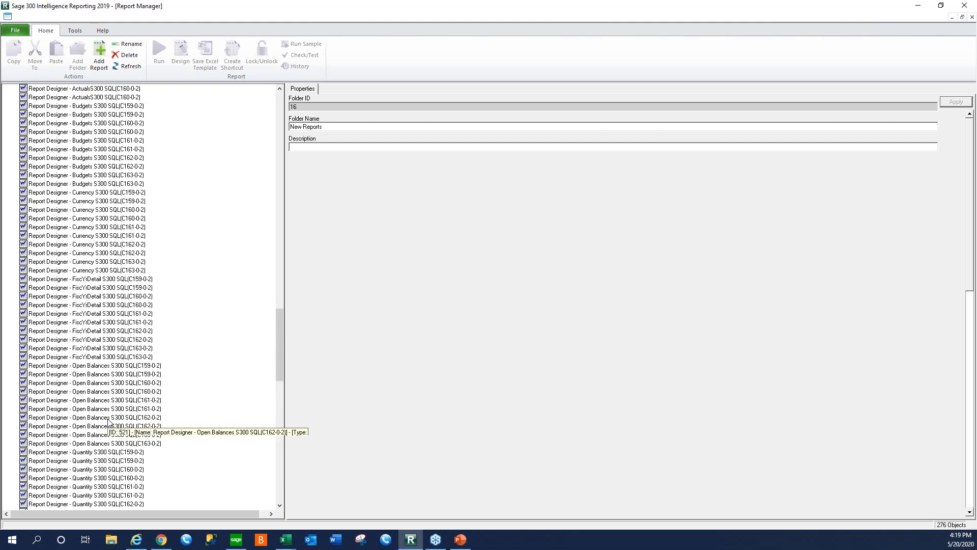
scroll(108, 422, "up", 5)
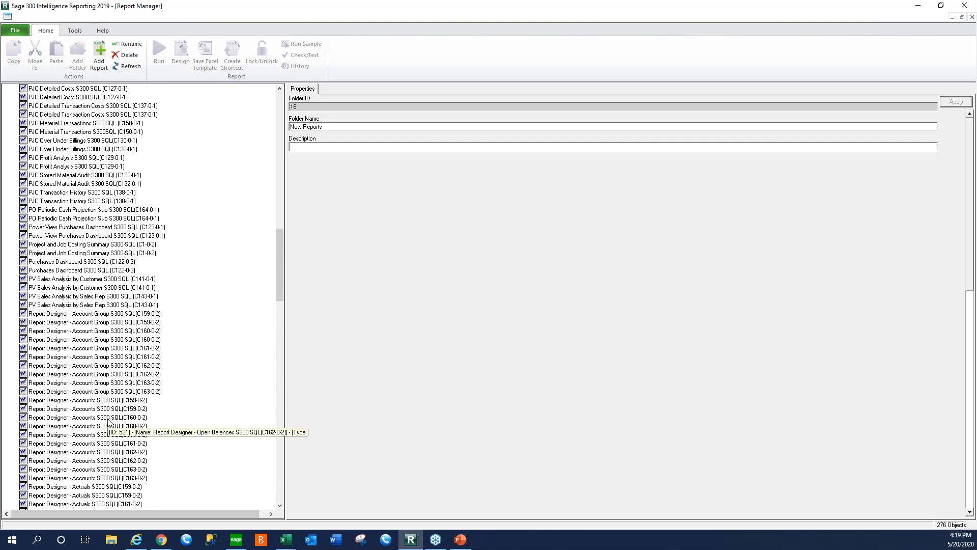
scroll(108, 422, "up", 5)
scroll(108, 422, "up", 11)
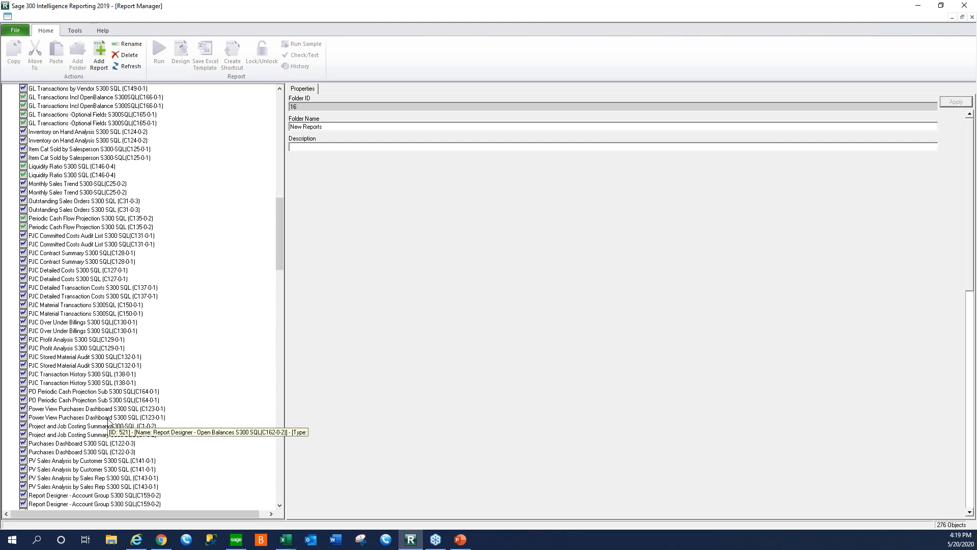
scroll(108, 422, "up", 12)
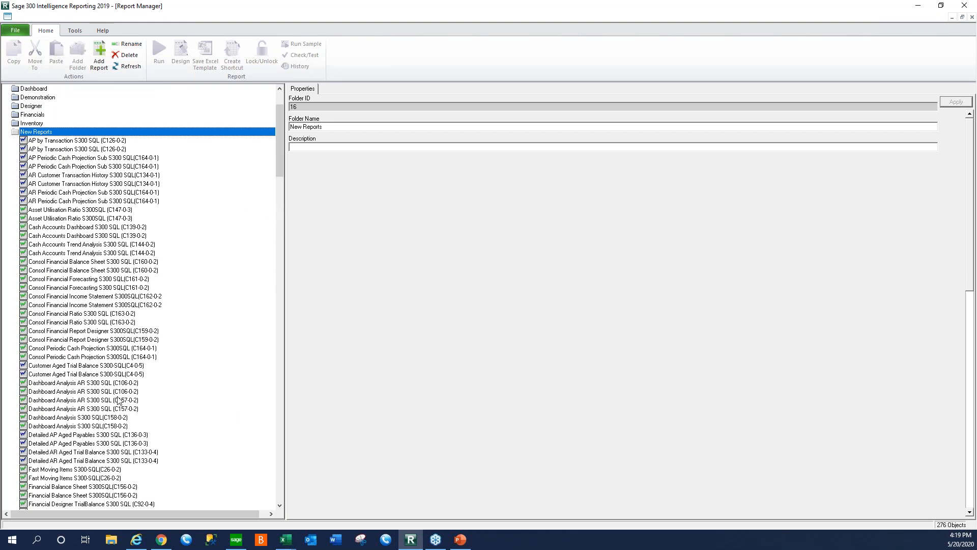
Look through the New Reports list down to the sales reports, refresh it, and view the Sales Trend Analysis by Year report's parameters
scroll(152, 399, "down", 5)
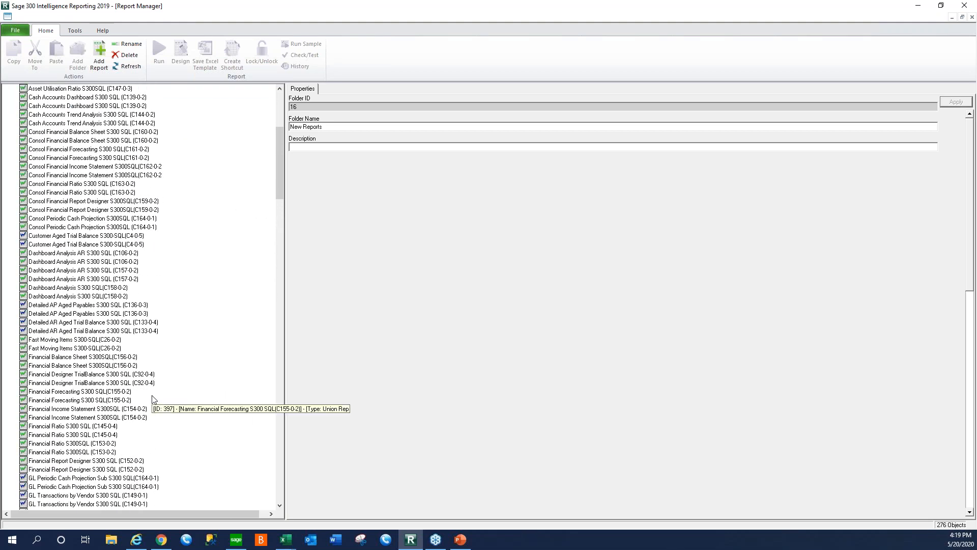
scroll(153, 399, "down", 15)
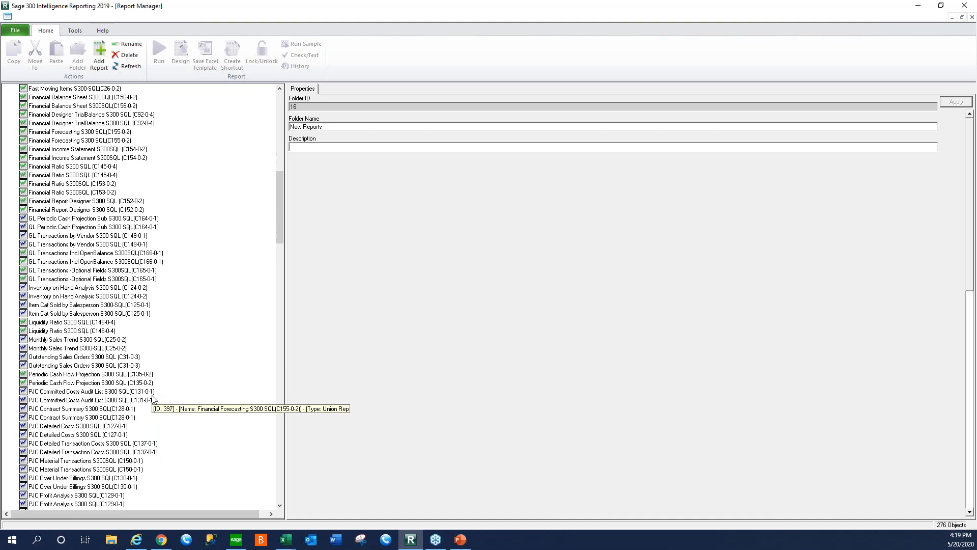
scroll(153, 399, "down", 20)
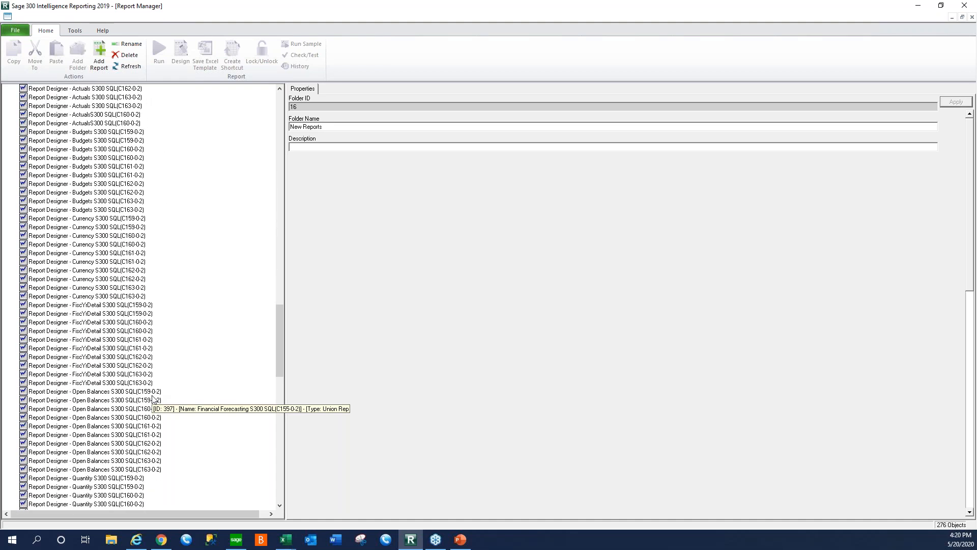
scroll(152, 399, "down", 17)
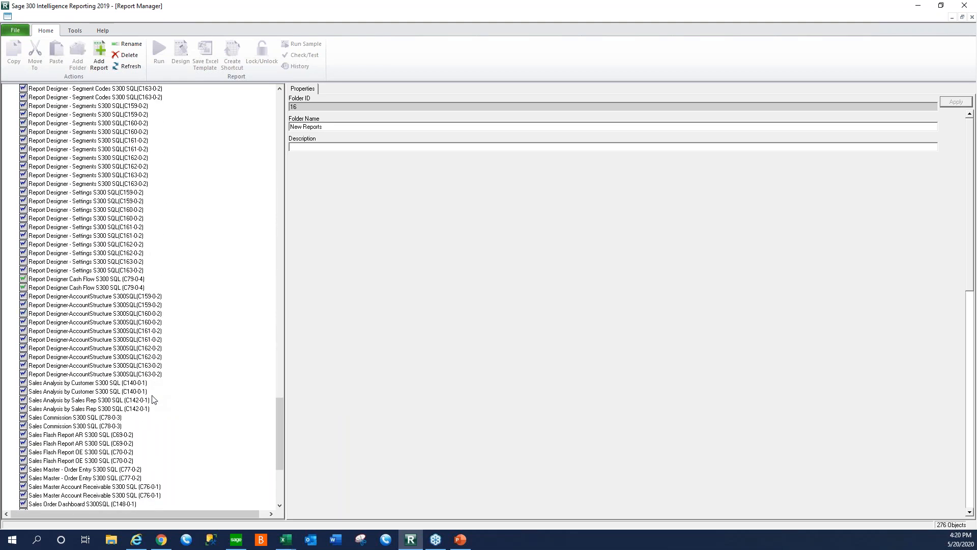
scroll(154, 399, "down", 4)
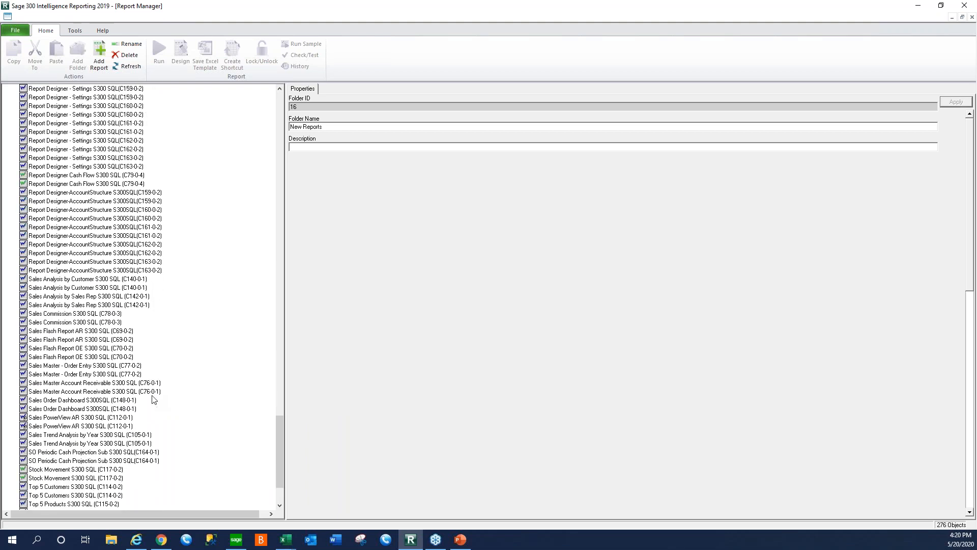
scroll(154, 399, "down", 2)
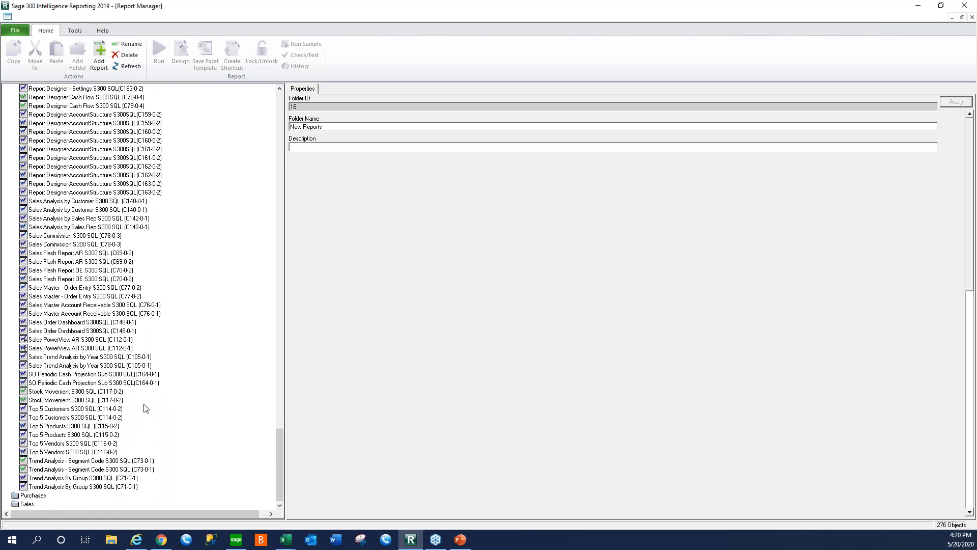
left_click(124, 67)
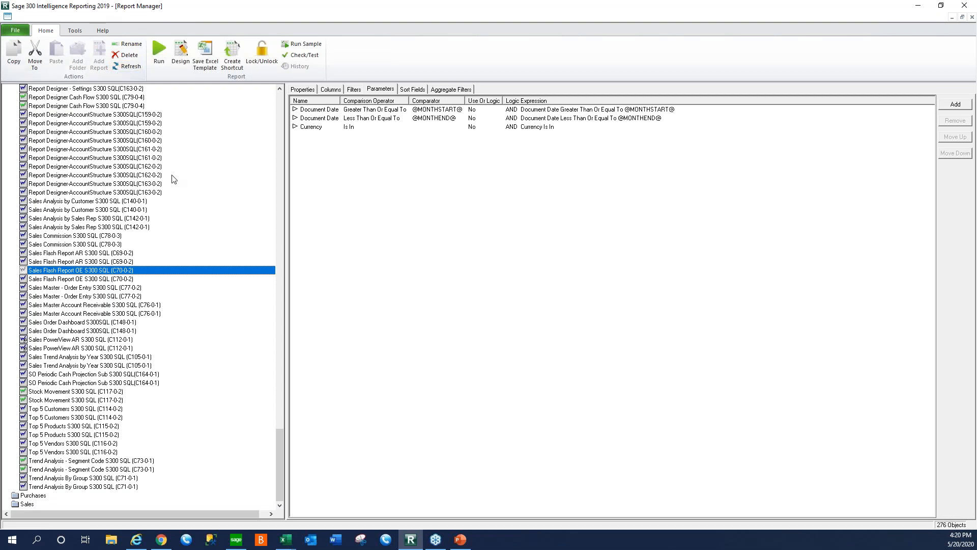
left_click(88, 358)
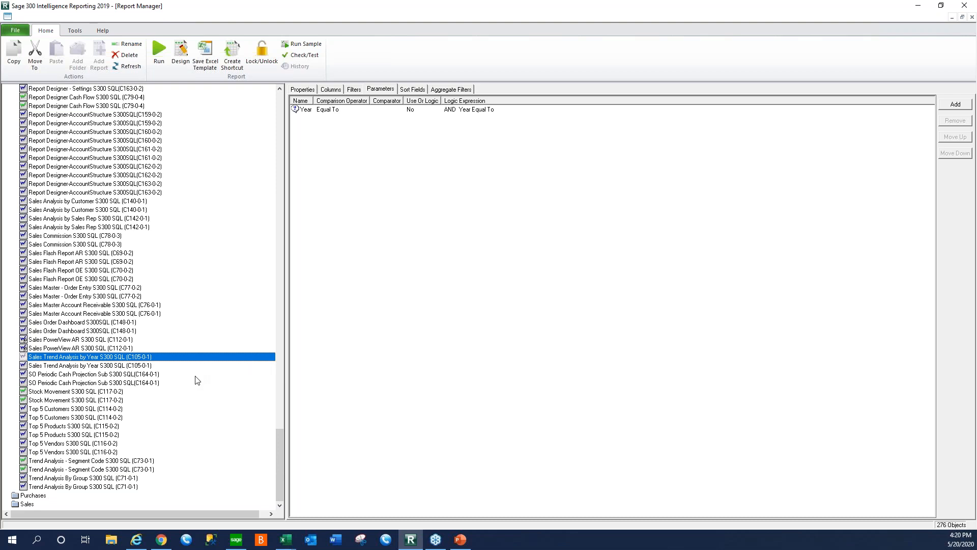
Close the Report Manager and reopen it to reload the report list
scroll(145, 363, "up", 8)
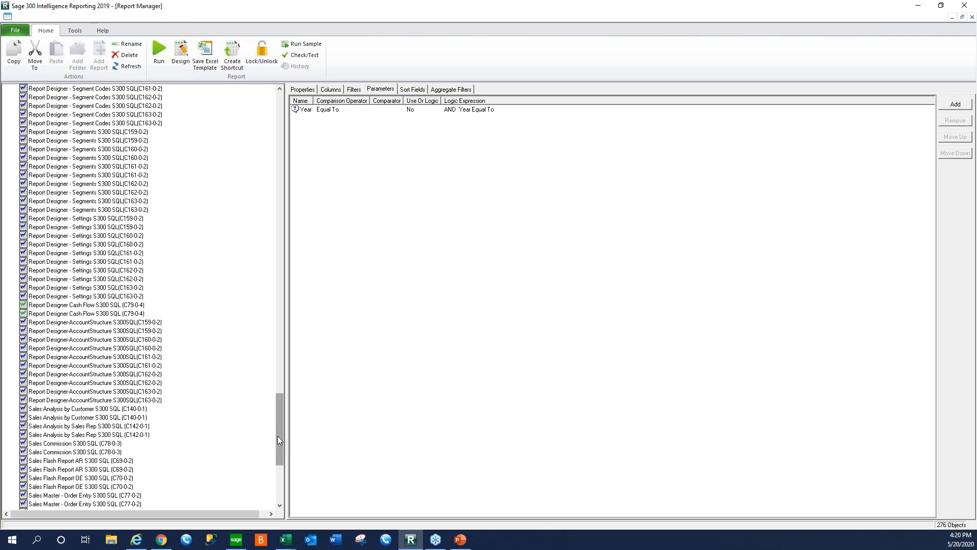
left_click_drag(279, 433, 279, 445)
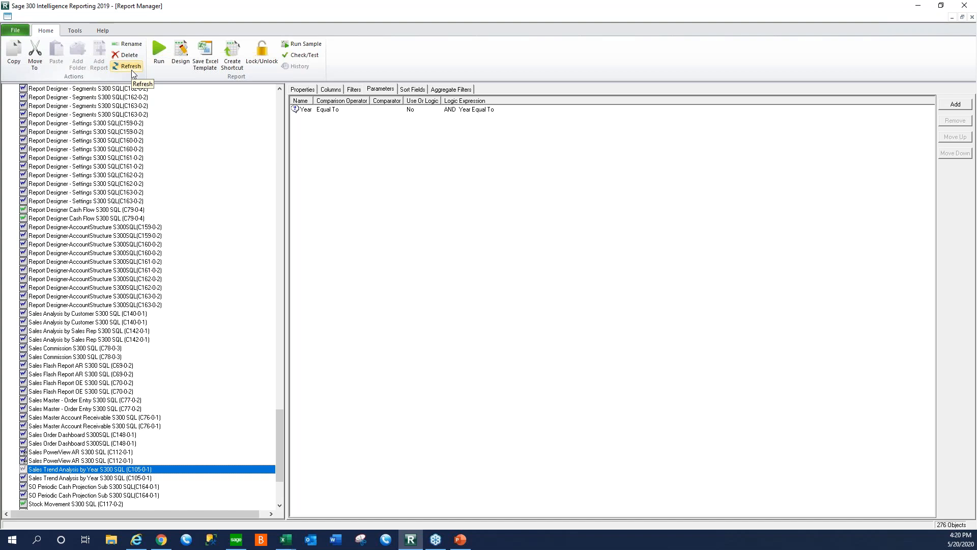
left_click(955, 11)
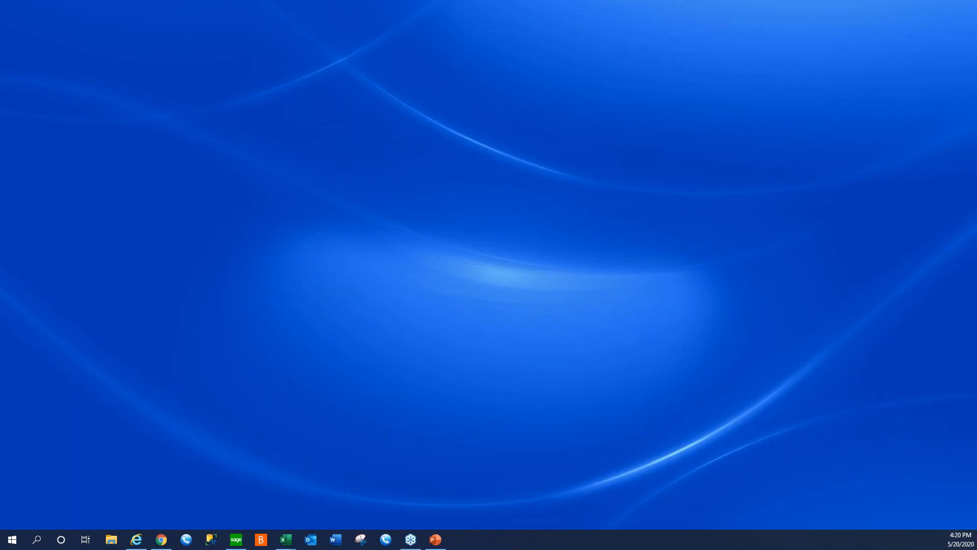
left_click_drag(497, 88, 477, 73)
double_click(477, 73)
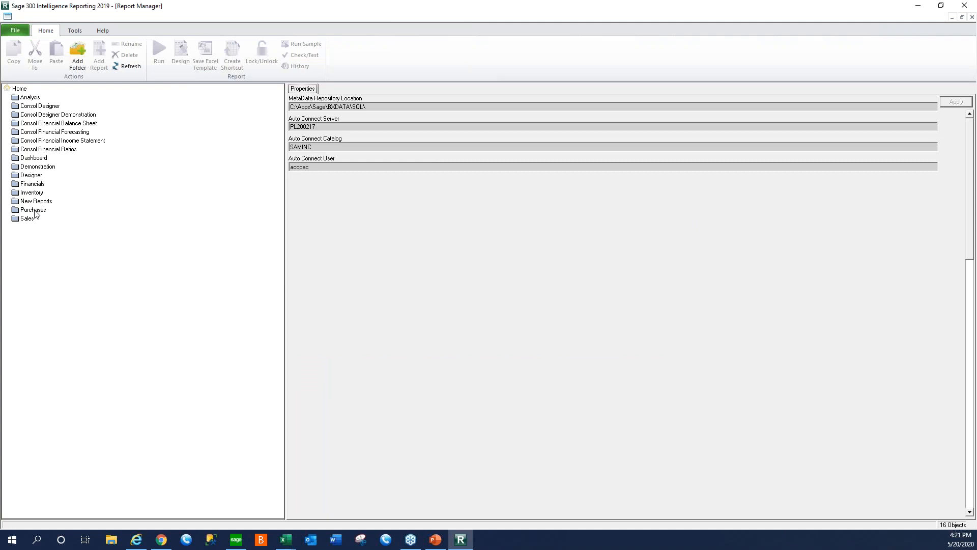
Expand the New Reports folder and look through its reports down to the sales and Top 5 reports
double_click(35, 202)
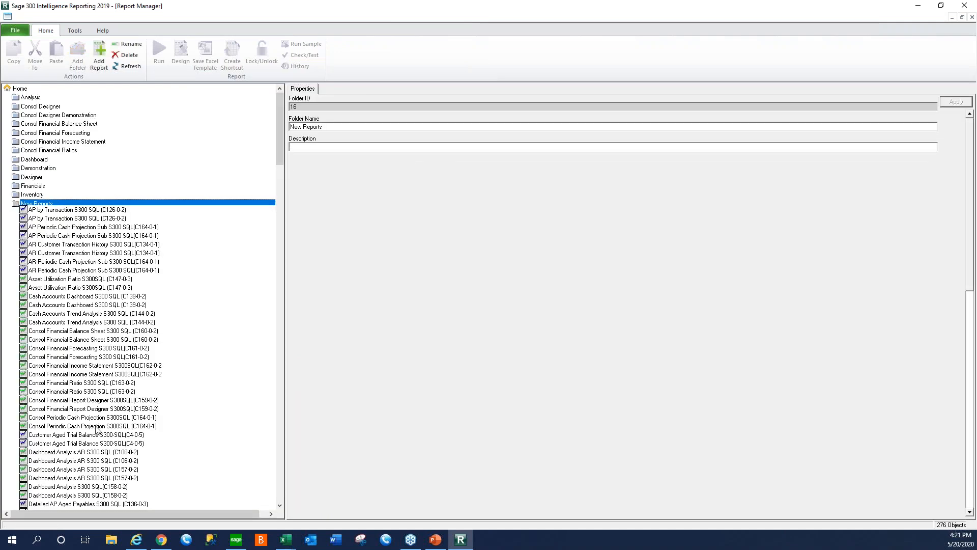
scroll(97, 430, "down", 20)
scroll(97, 430, "down", 2)
scroll(96, 430, "down", 18)
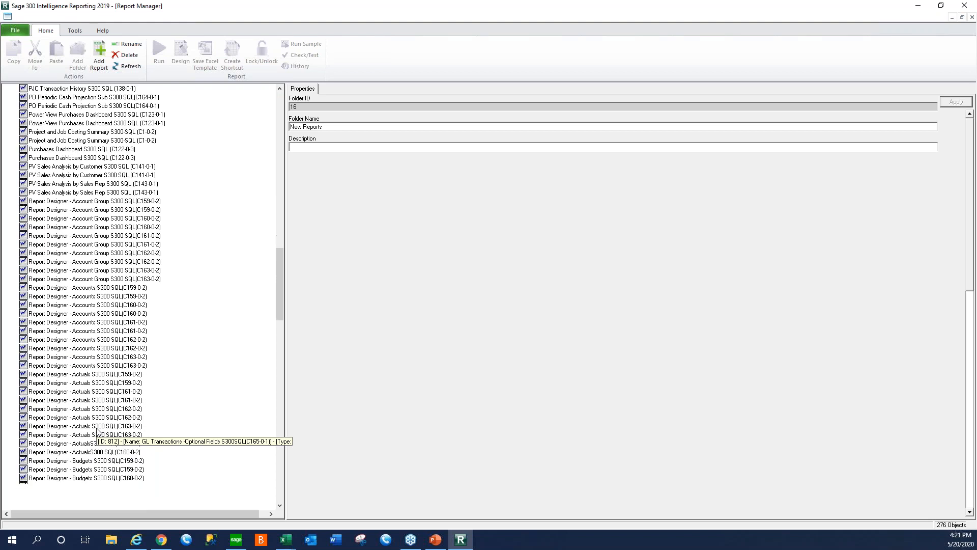
scroll(97, 430, "down", 18)
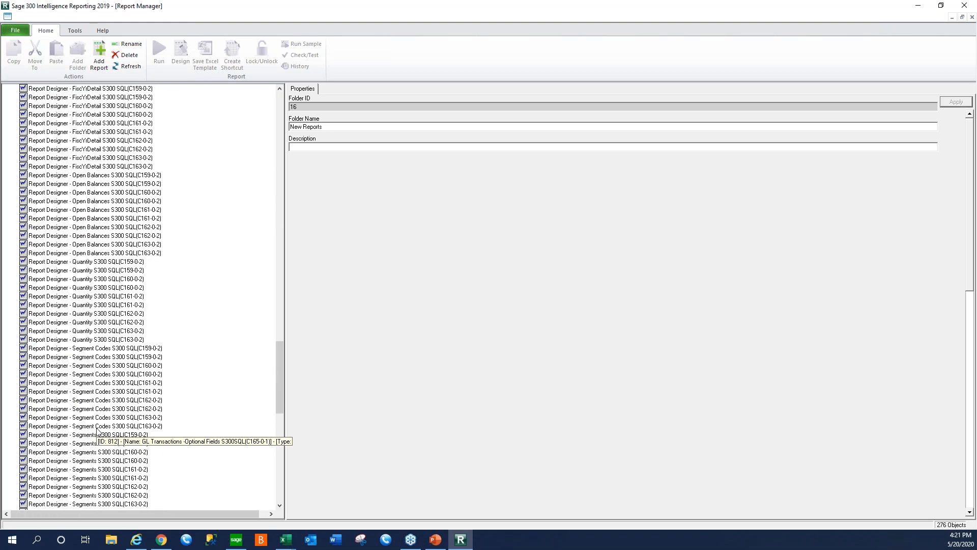
scroll(97, 430, "down", 6)
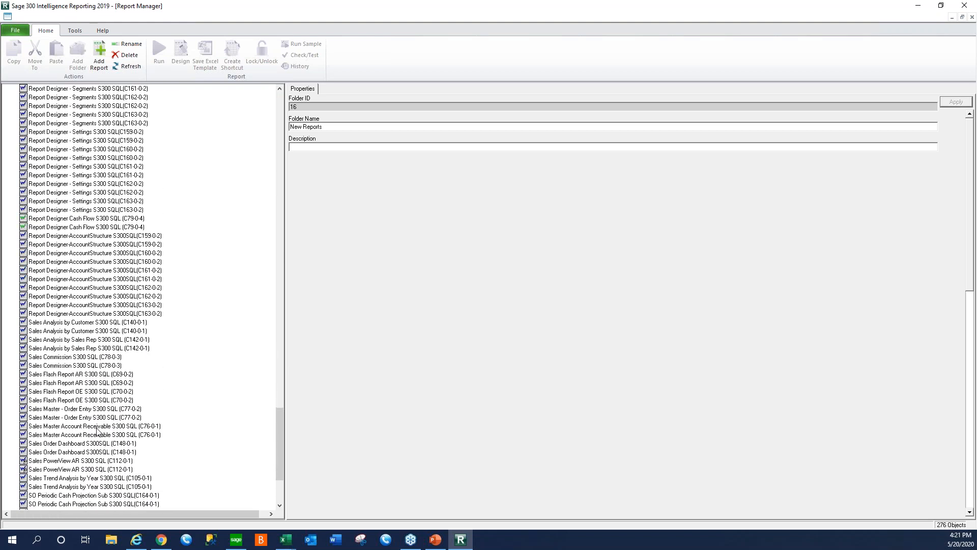
scroll(121, 435, "down", 3)
scroll(120, 441, "down", 2)
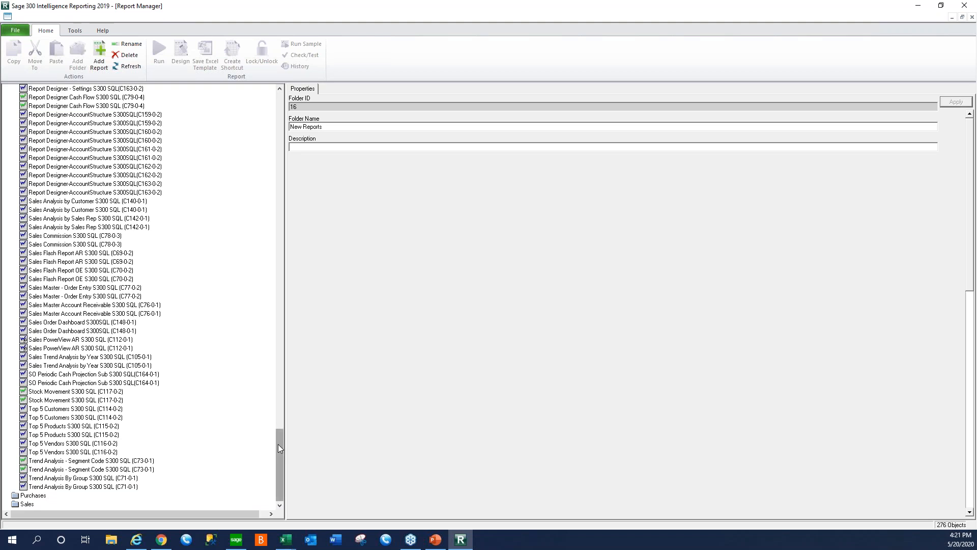
left_click_drag(277, 445, 280, 439)
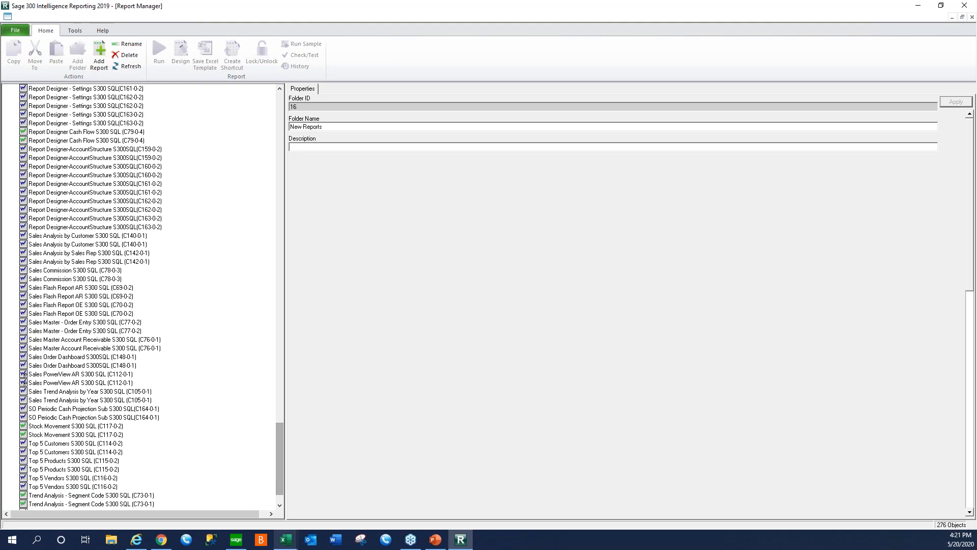
mouse_move(291, 545)
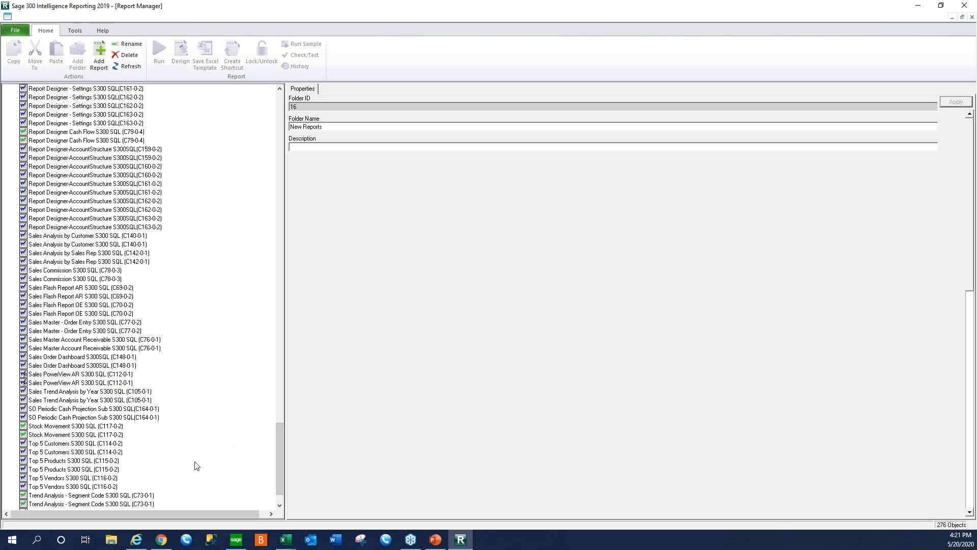
Rename the first Top 5 Products S300 SQL report as "Sales top 5" and apply the change
left_click(63, 462)
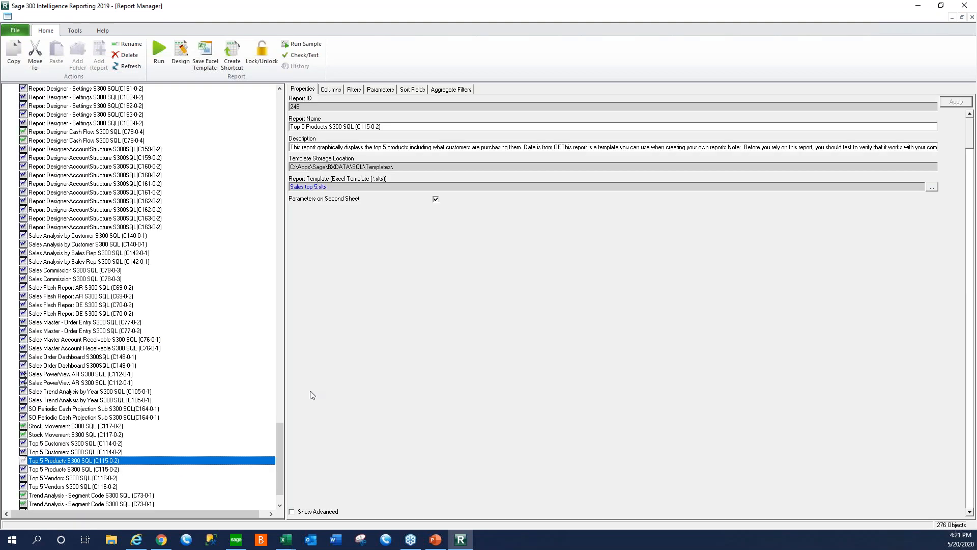
left_click(346, 186)
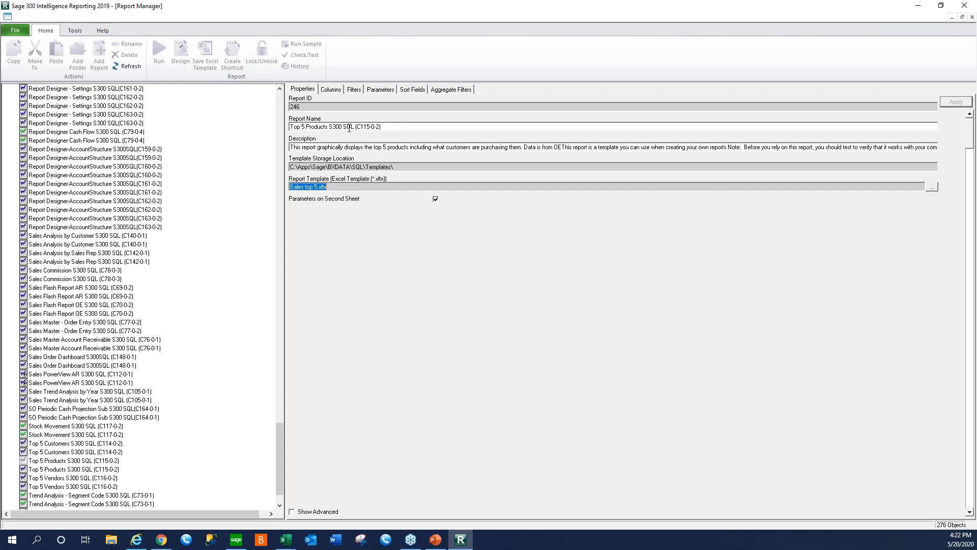
left_click(387, 122)
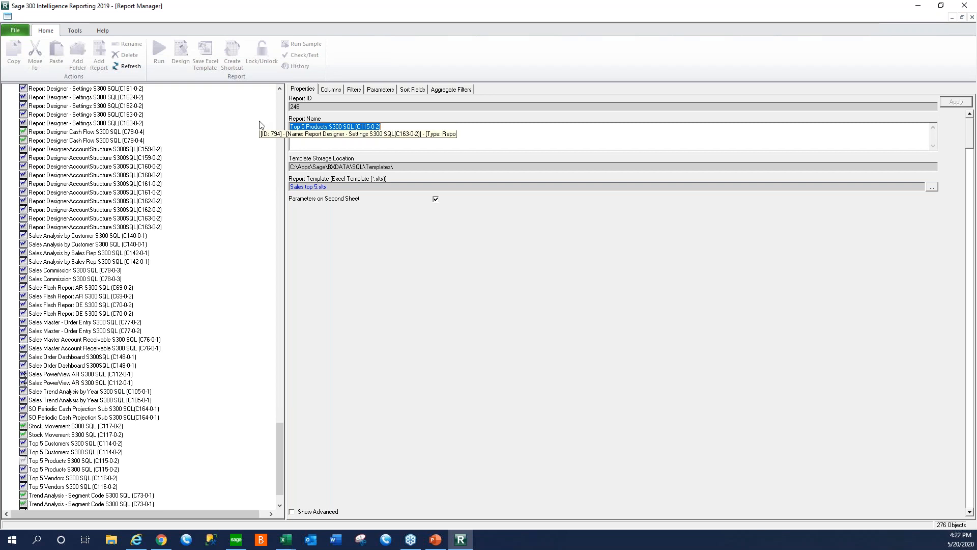
type("Sales top")
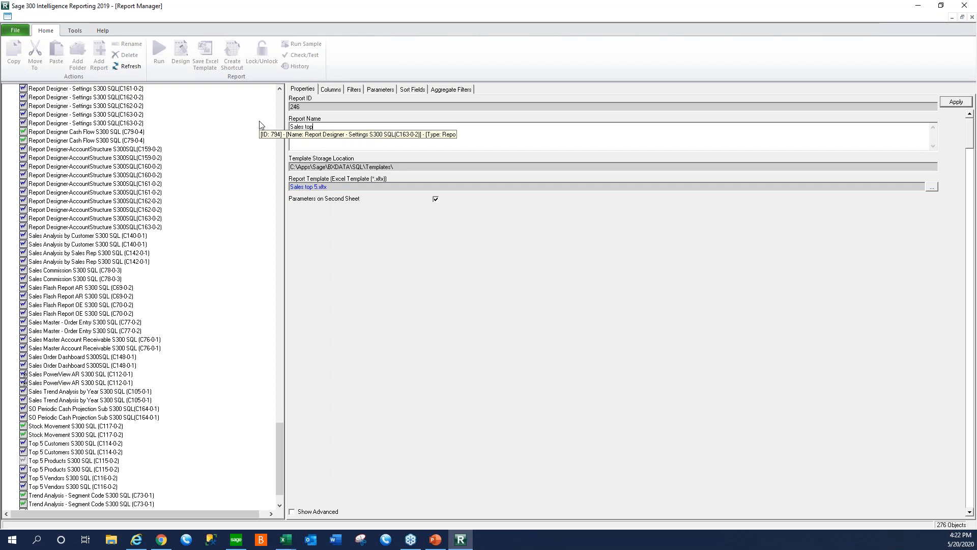
type(" 5")
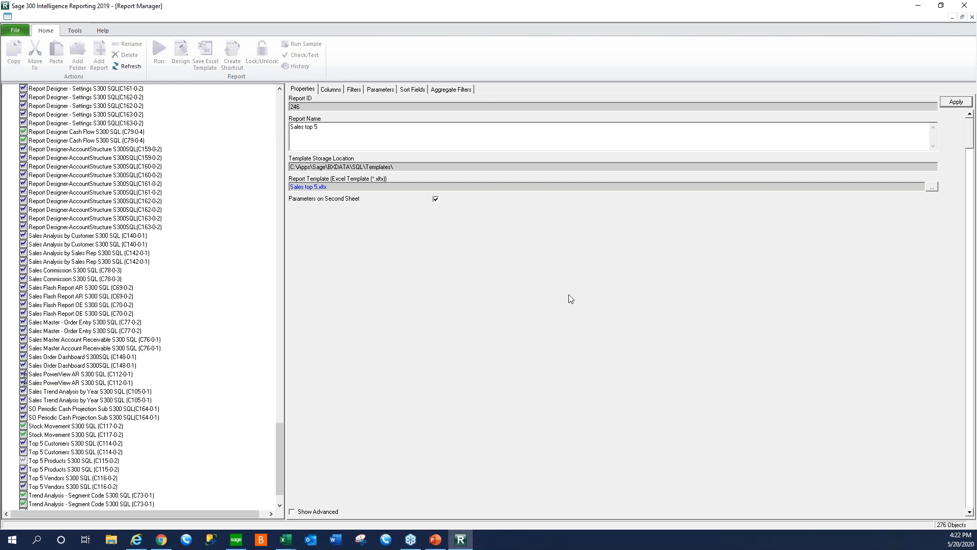
left_click(955, 101)
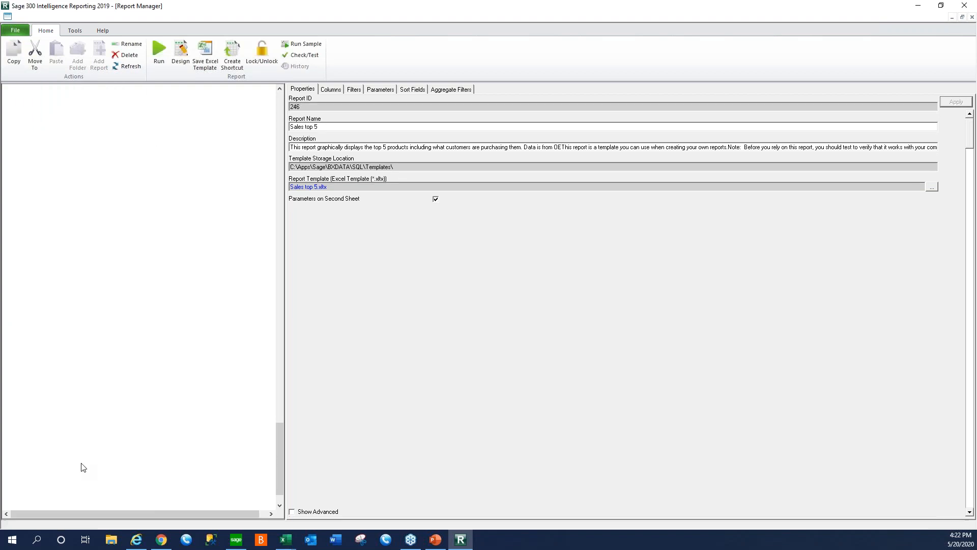
Run the Sales top 5 report with the currency parameter set to usd, keeping the default dates
left_click(157, 60)
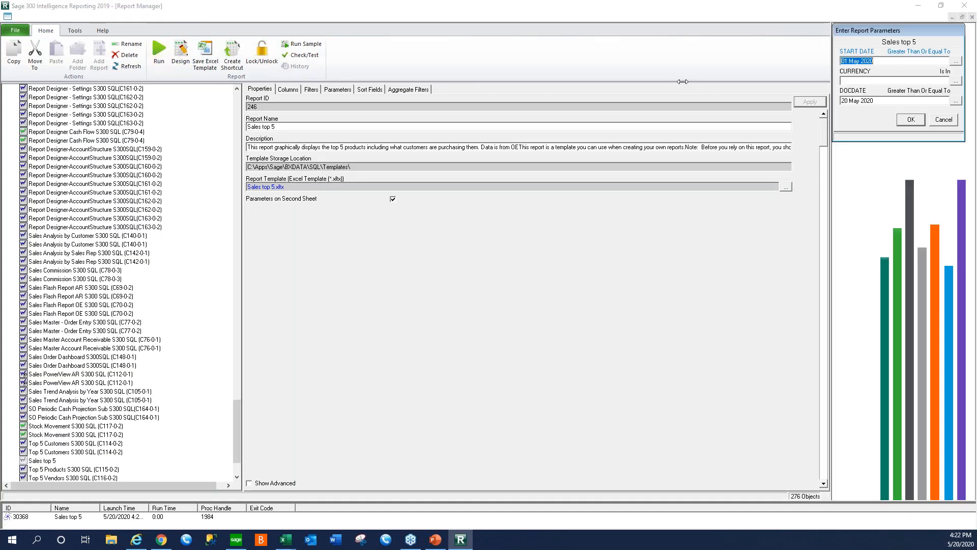
left_click(869, 81)
type("usd")
key("Return")
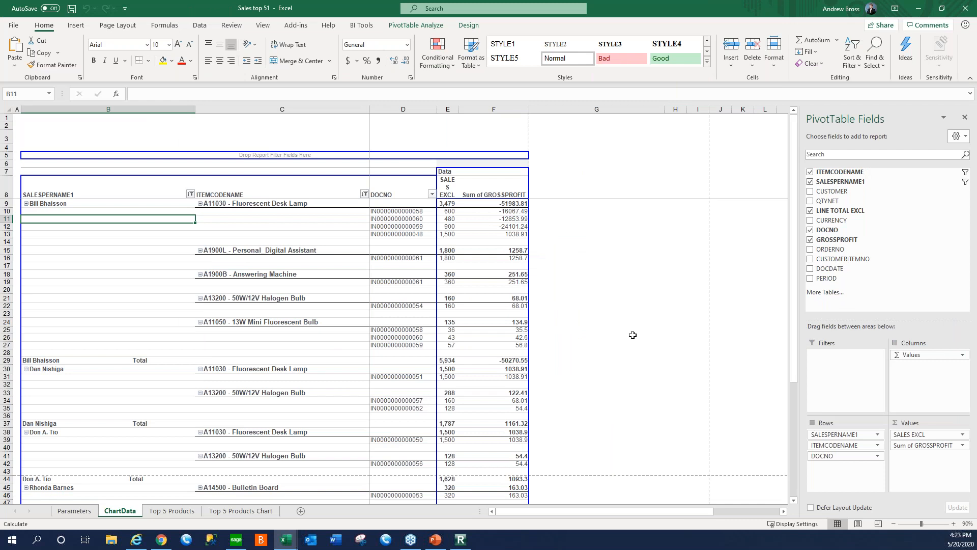
Collapse the item and document details under all five salespeople in the ChartData PivotTable
left_click(634, 322)
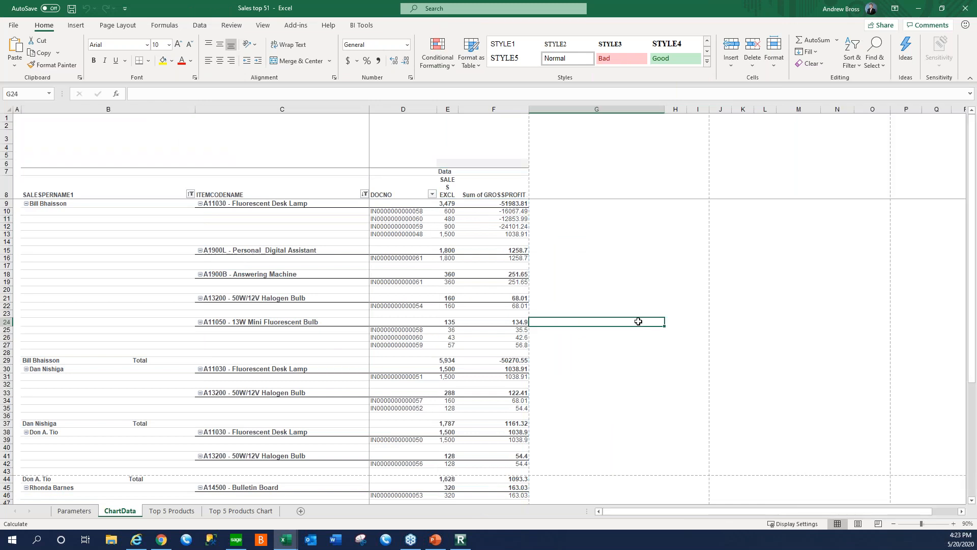
left_click(92, 195)
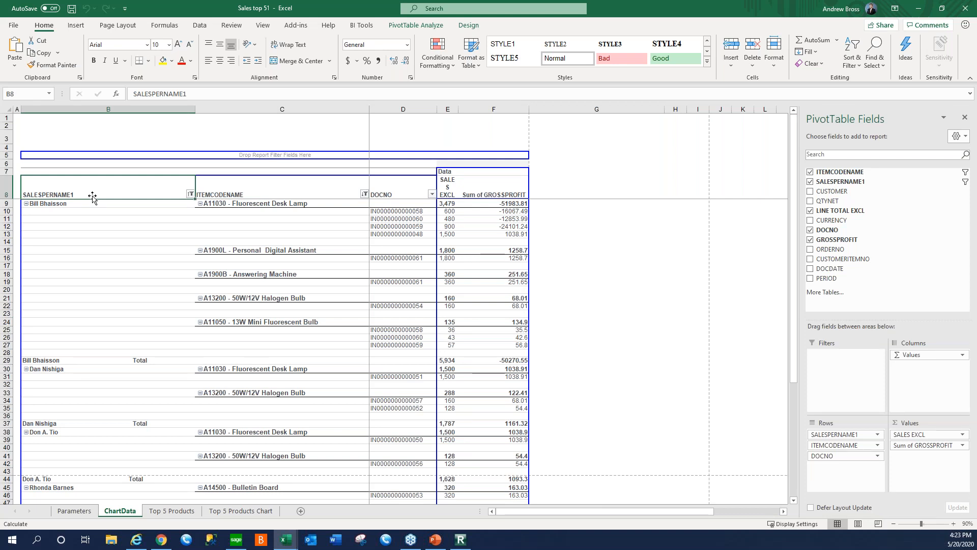
left_click_drag(200, 203, 23, 205)
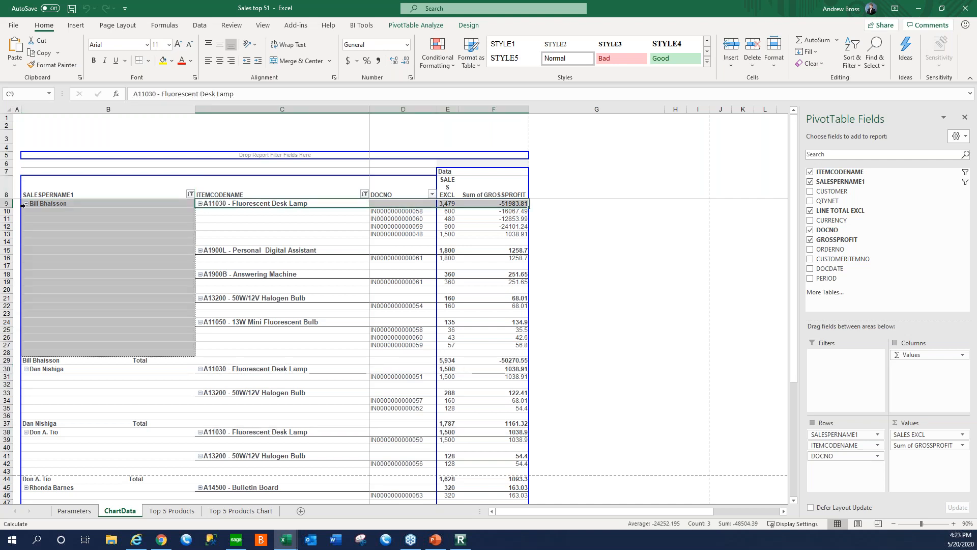
left_click(24, 204)
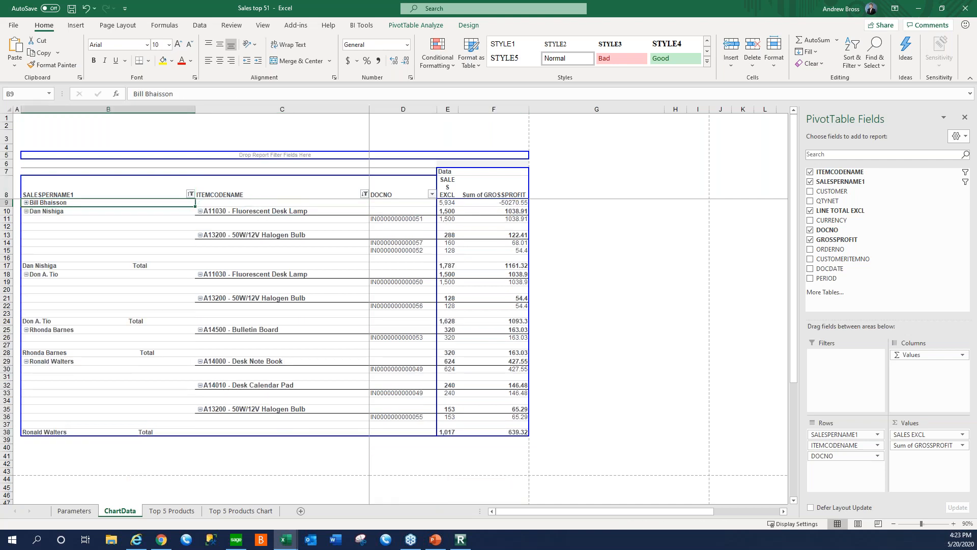
left_click(26, 210)
left_click(26, 219)
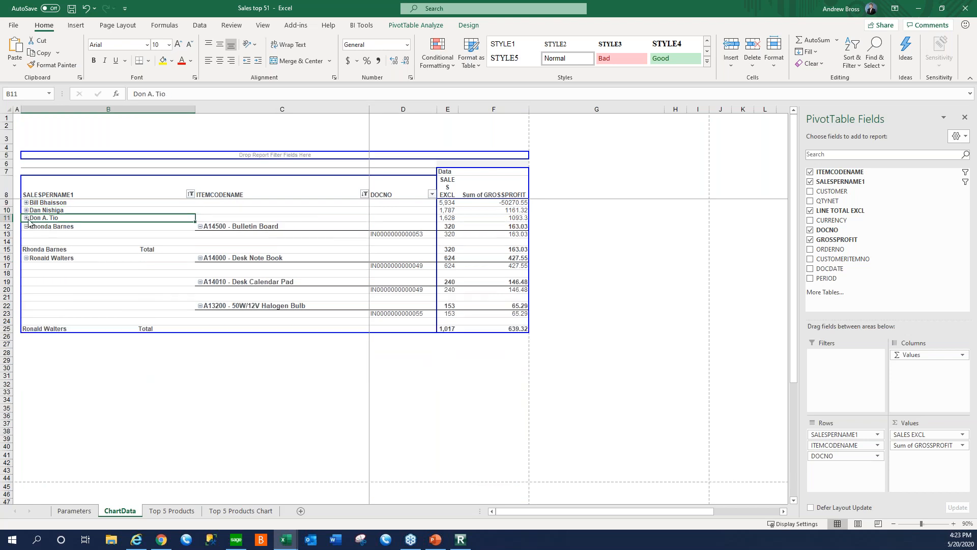
left_click(25, 226)
left_click(25, 226)
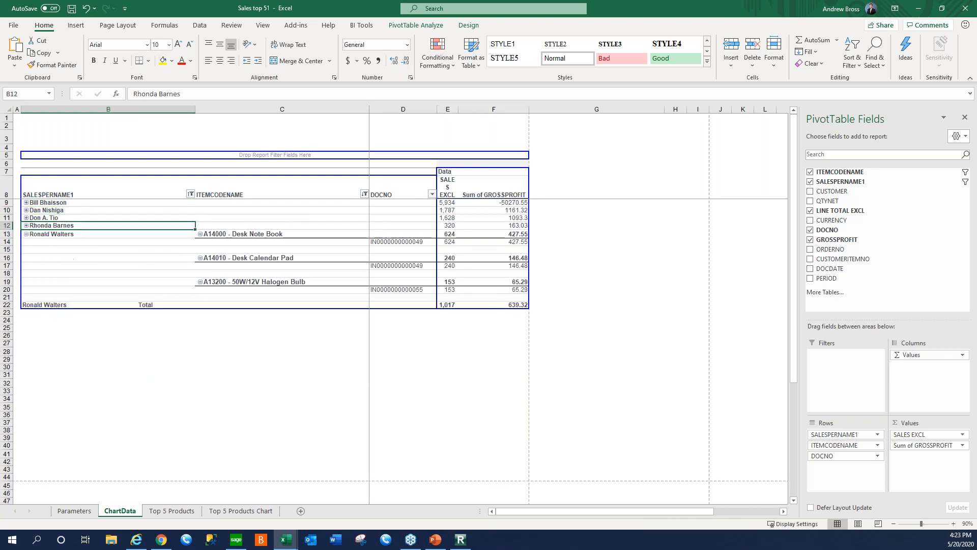
left_click(27, 234)
left_click(25, 233)
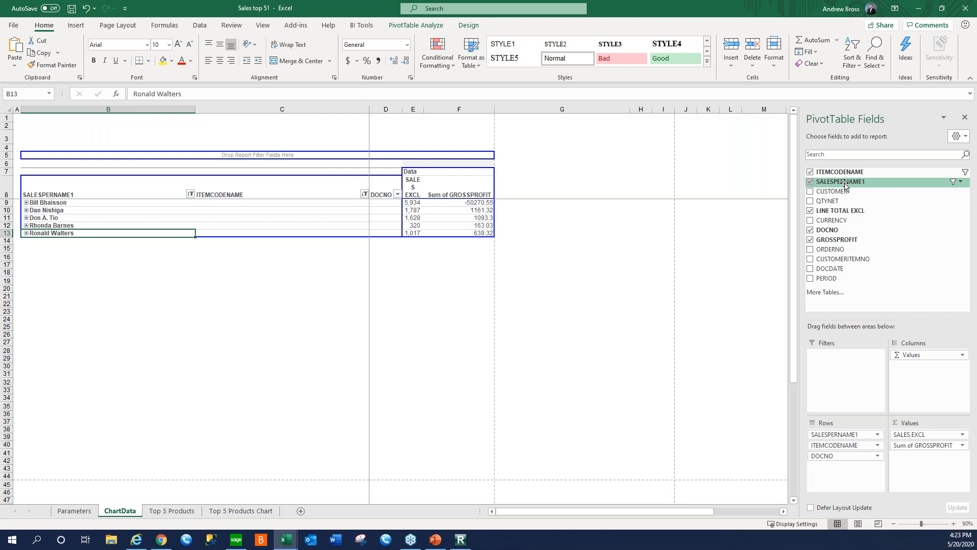
View the chart on the Top 5 Products Chart sheet and return to the ChartData sheet
left_click(262, 511)
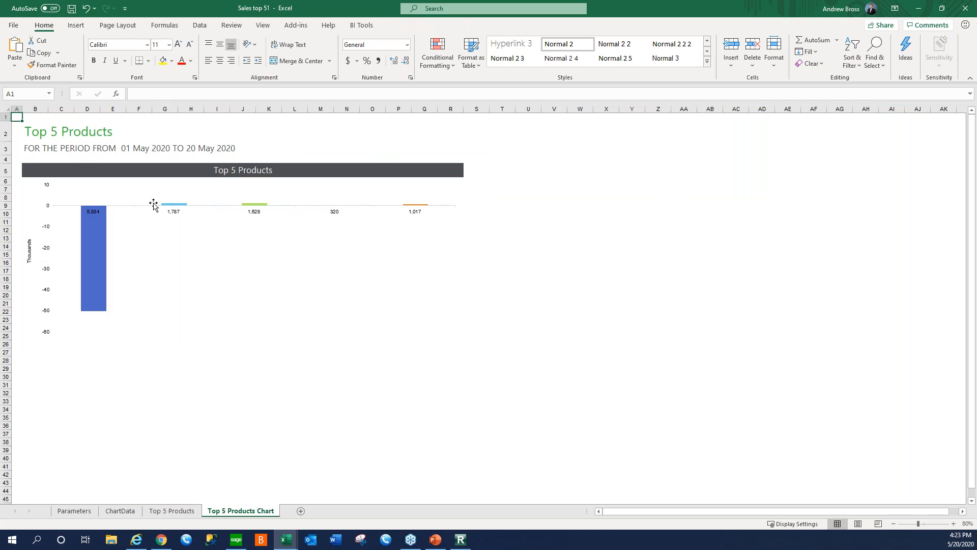
left_click(154, 171)
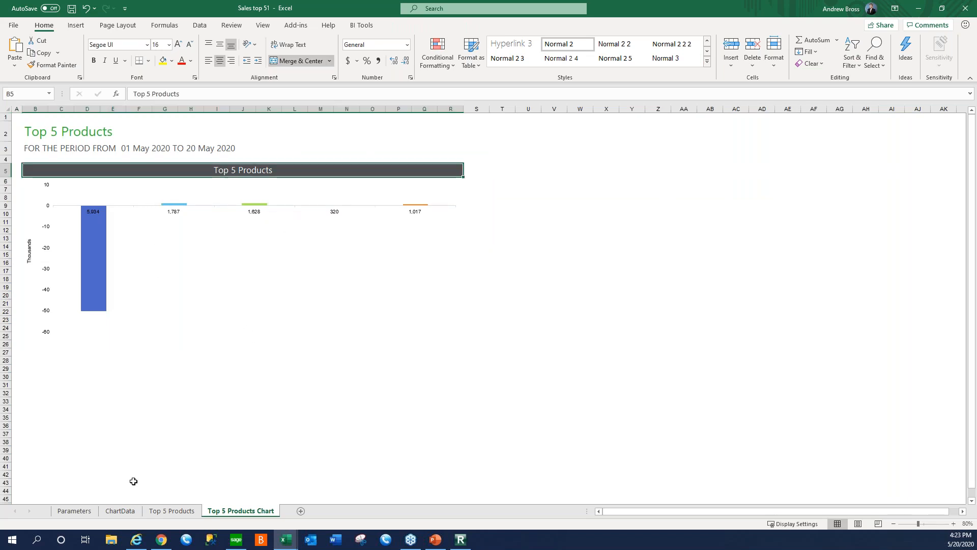
left_click(113, 515)
left_click(623, 286)
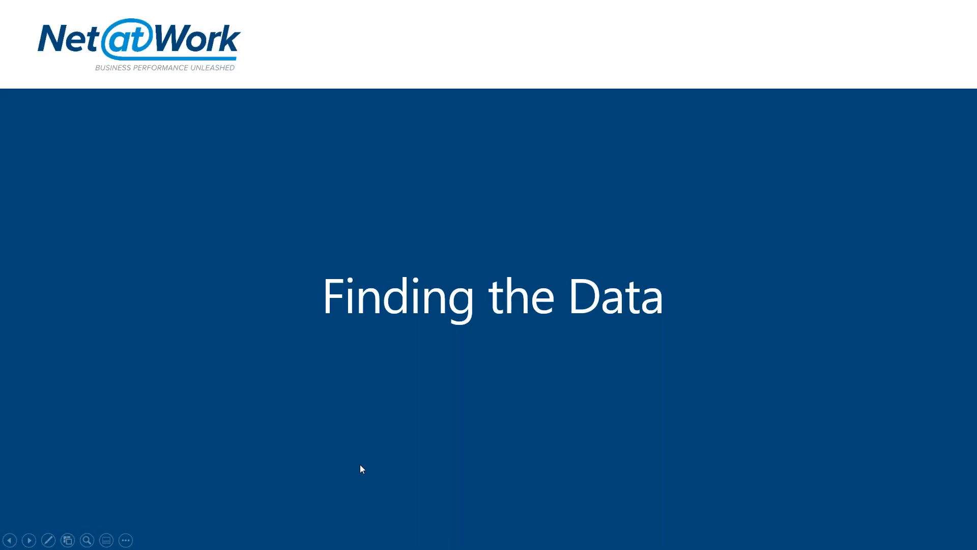
Switch to Sage 300 on the other desktop and open the Connector from Intelligence Reporting
left_click(364, 462)
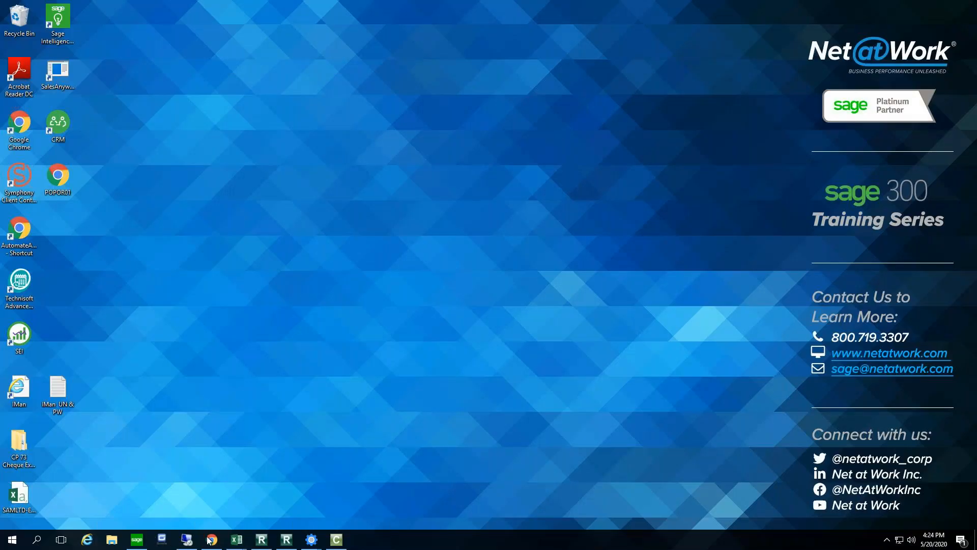
left_click(136, 539)
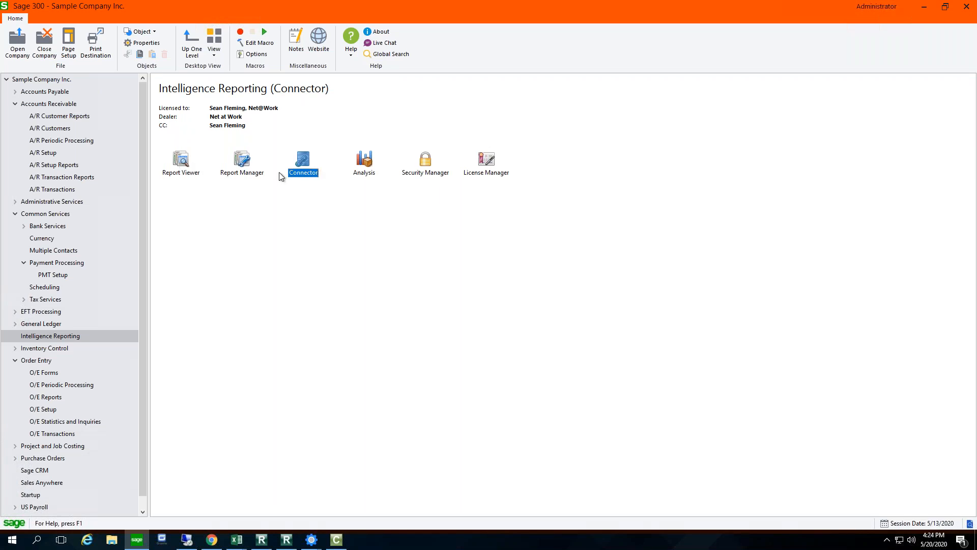
left_click(241, 164)
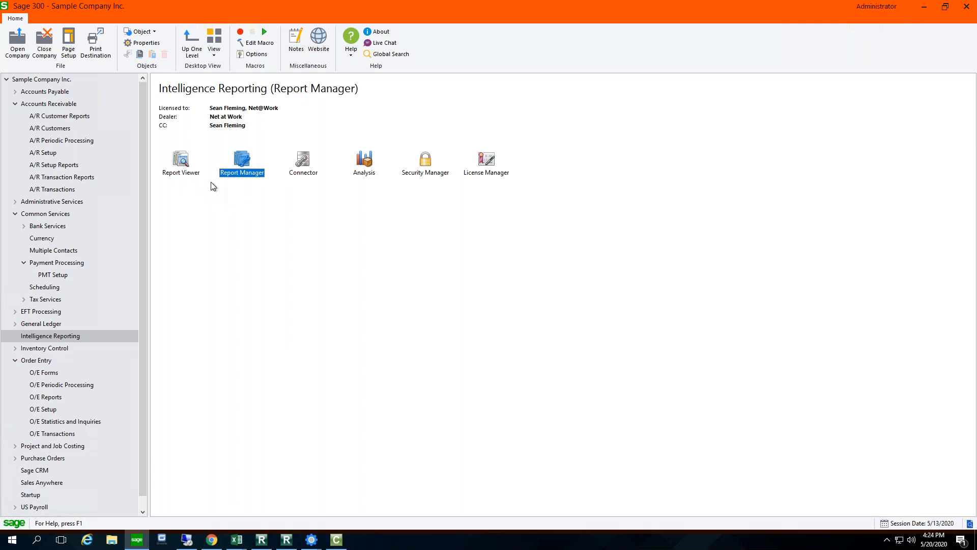
left_click(184, 168)
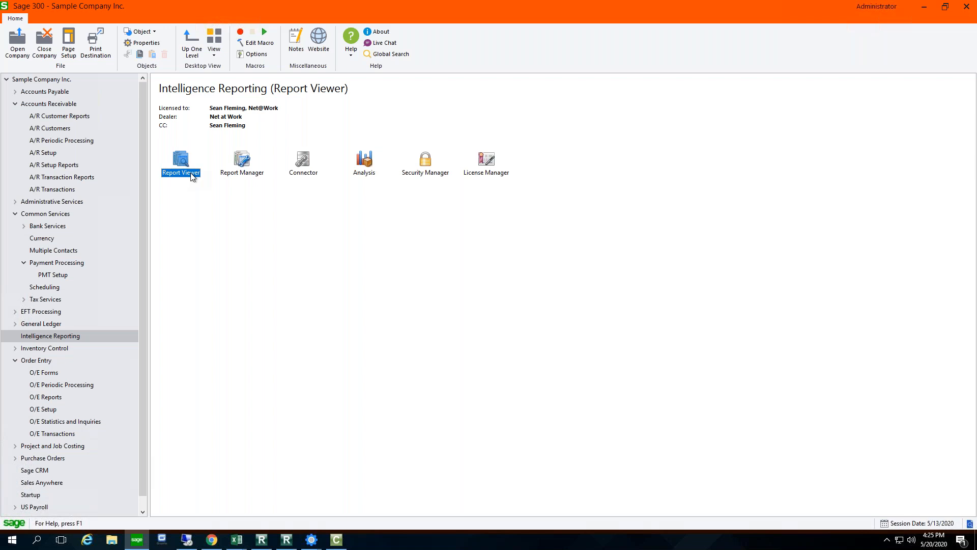
left_click(303, 161)
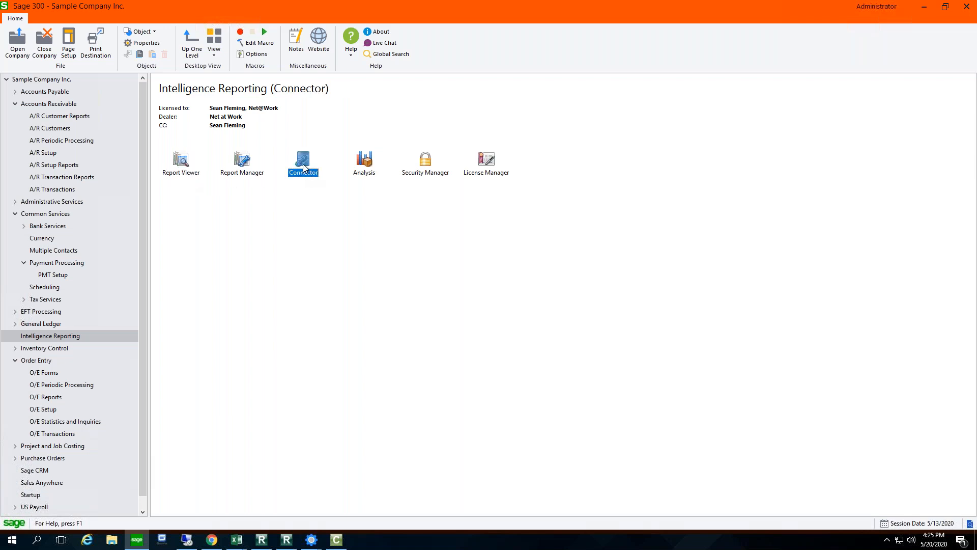
double_click(304, 167)
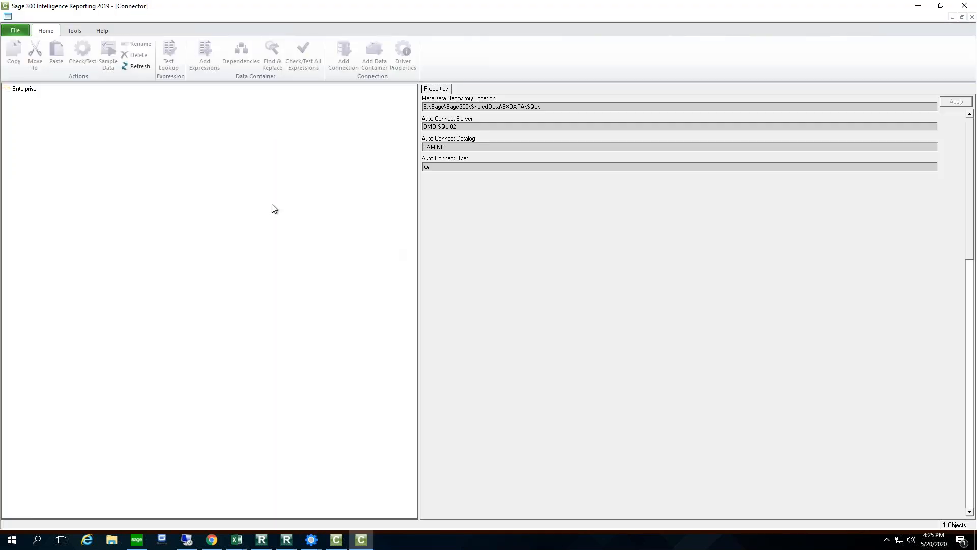
Expand the Enterprise node and look through the full list of available connection types
double_click(24, 89)
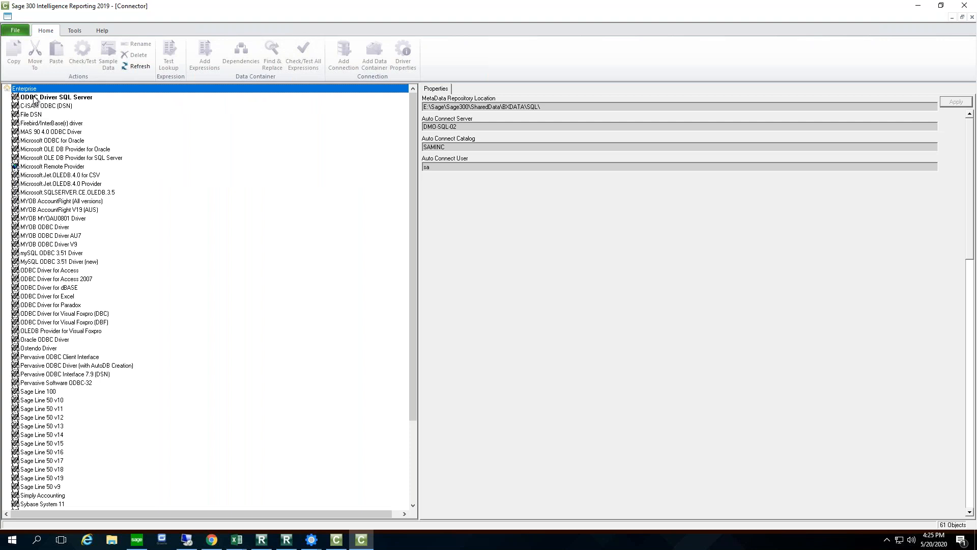
scroll(59, 359, "down", 4)
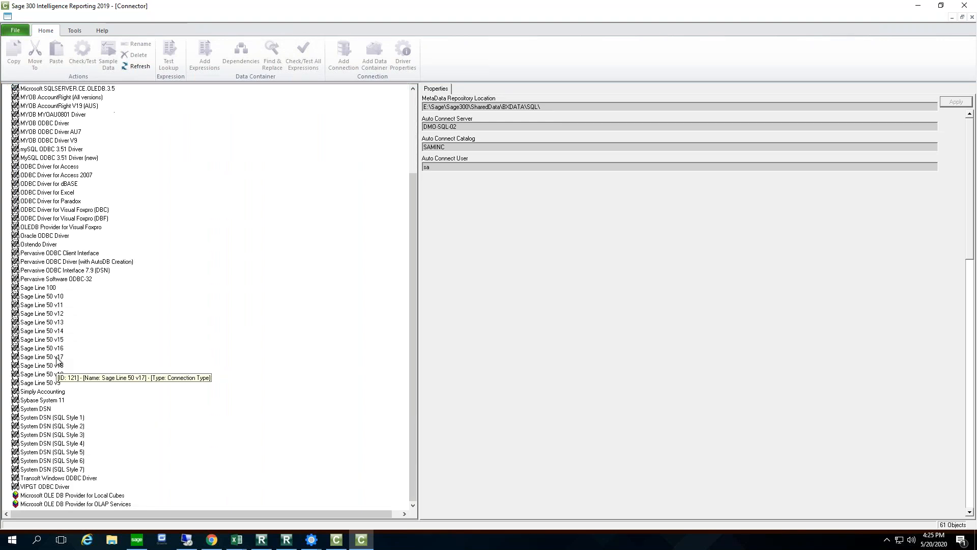
scroll(59, 368, "up", 4)
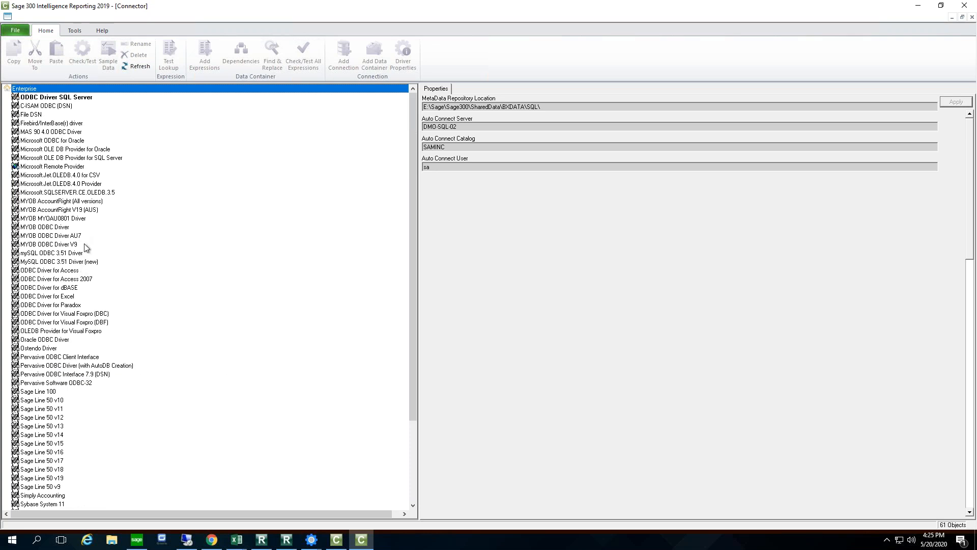
scroll(131, 302, "down", 4)
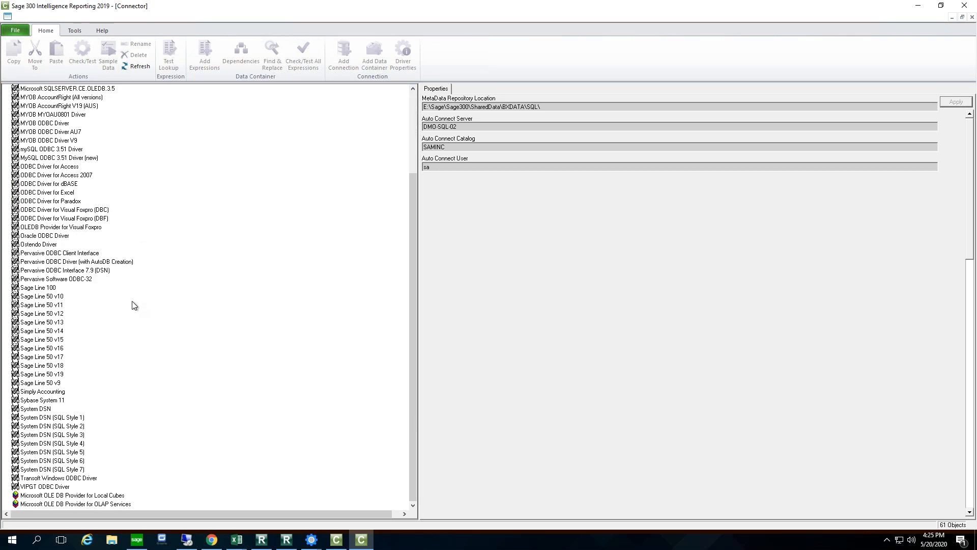
scroll(132, 304, "up", 4)
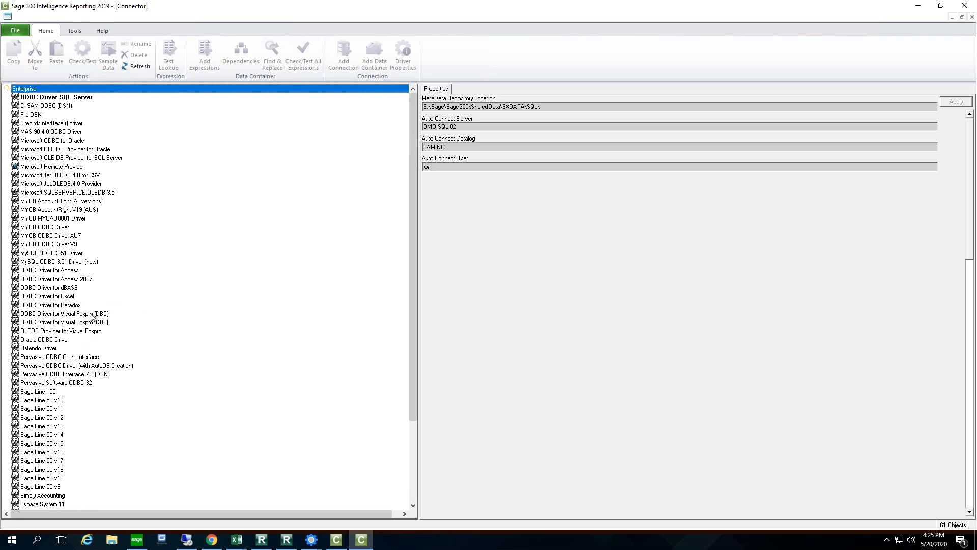
Expand ODBC Driver SQL Server and its Sage Accpac (Auto Connect) connection, and look through the data containers beneath it
double_click(29, 98)
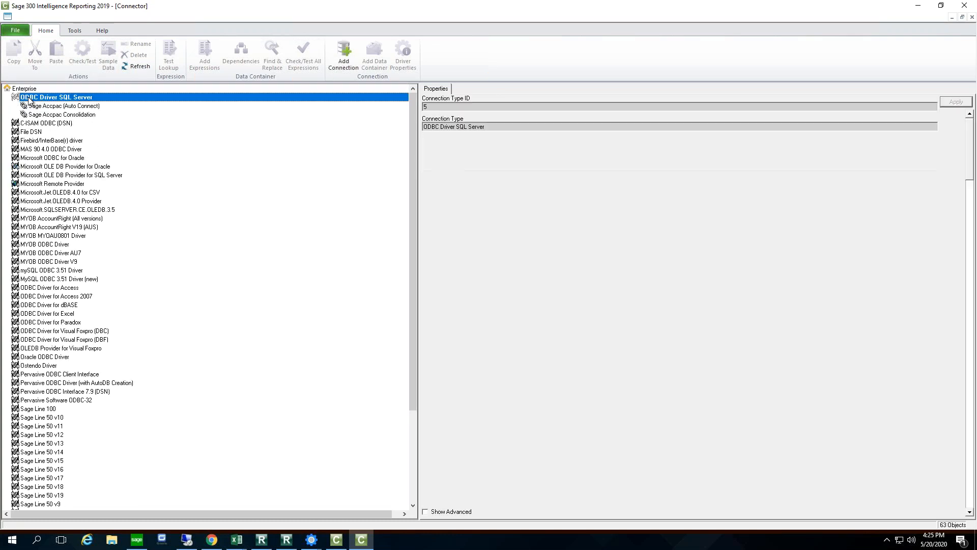
left_click(51, 107)
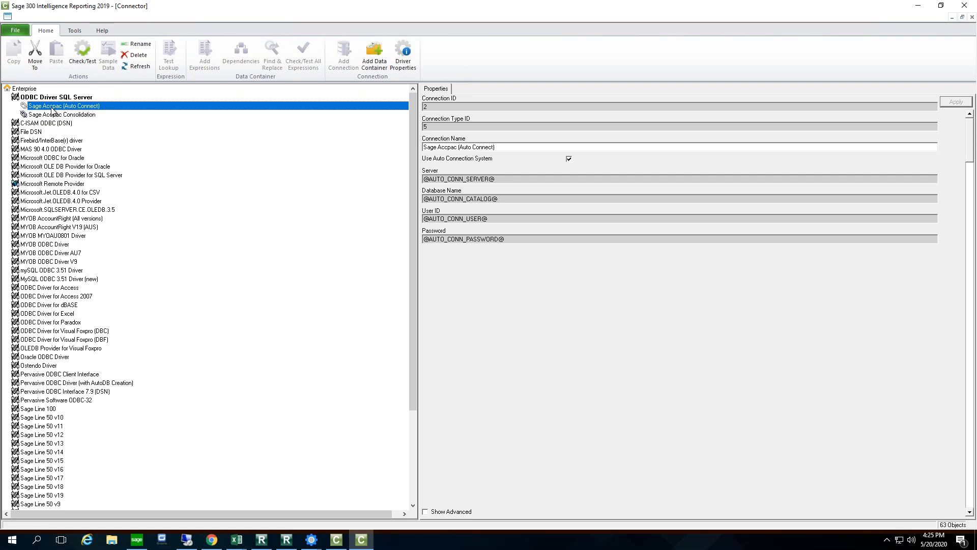
double_click(52, 107)
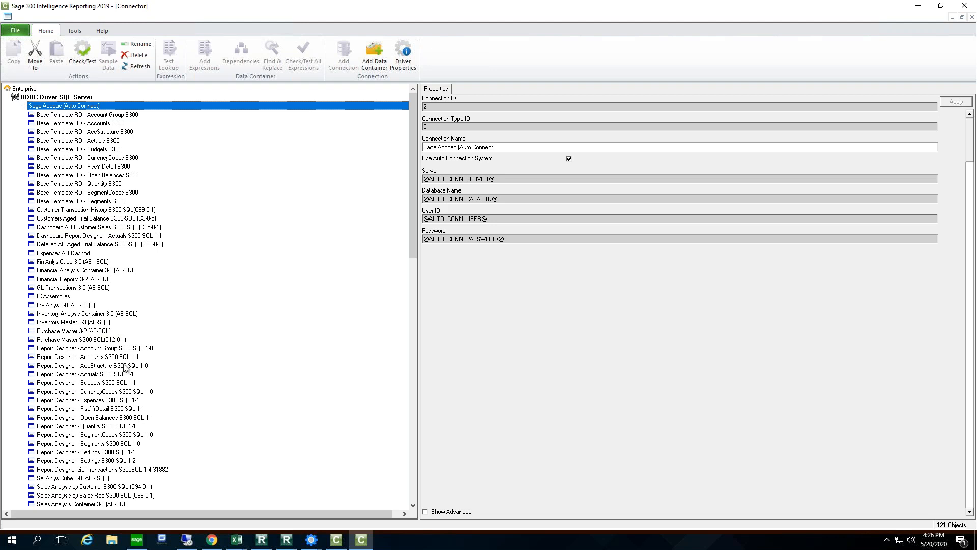
scroll(105, 448, "down", 1)
scroll(104, 449, "down", 1)
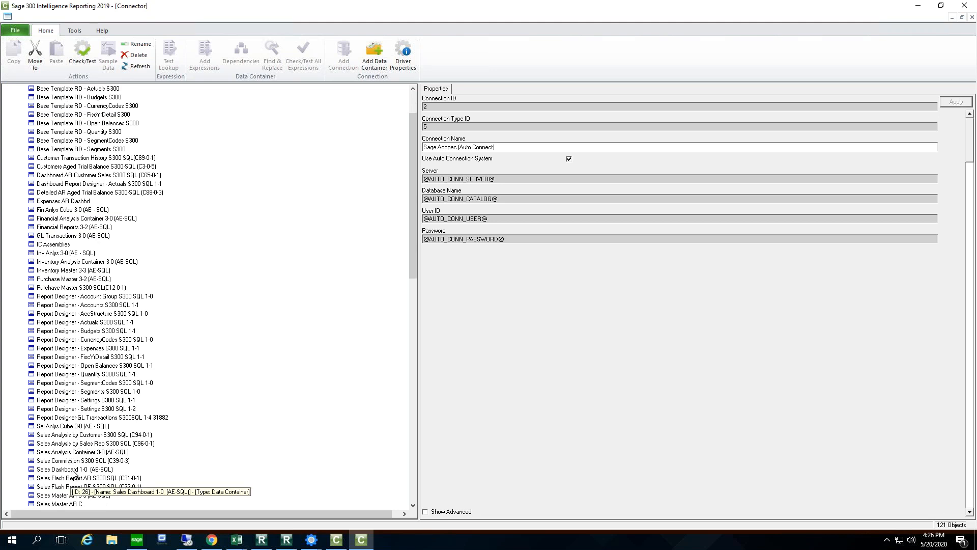
scroll(73, 474, "down", 4)
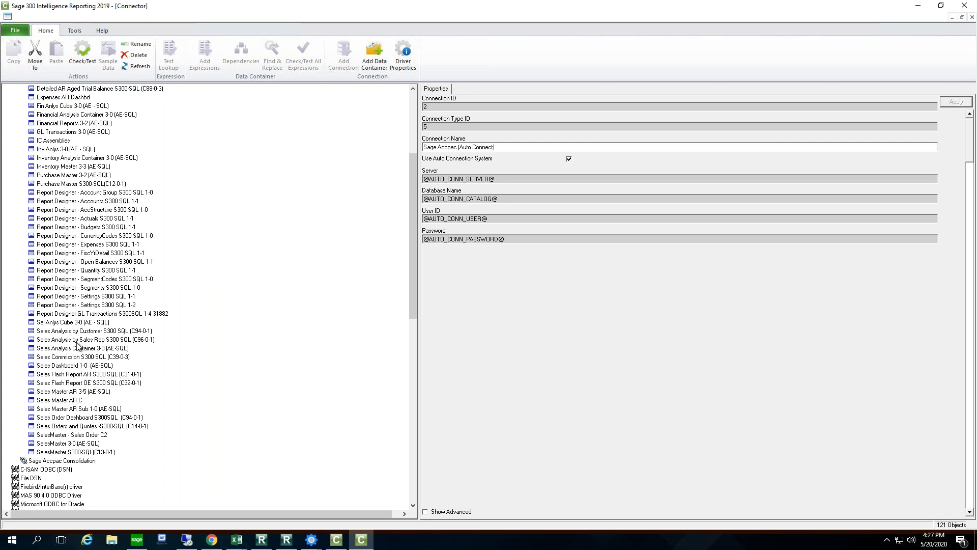
Examine the source join of the SalesMaster - Sales Order C2 container, highlighting the OESHDT table and its join to ARCUS
left_click(56, 435)
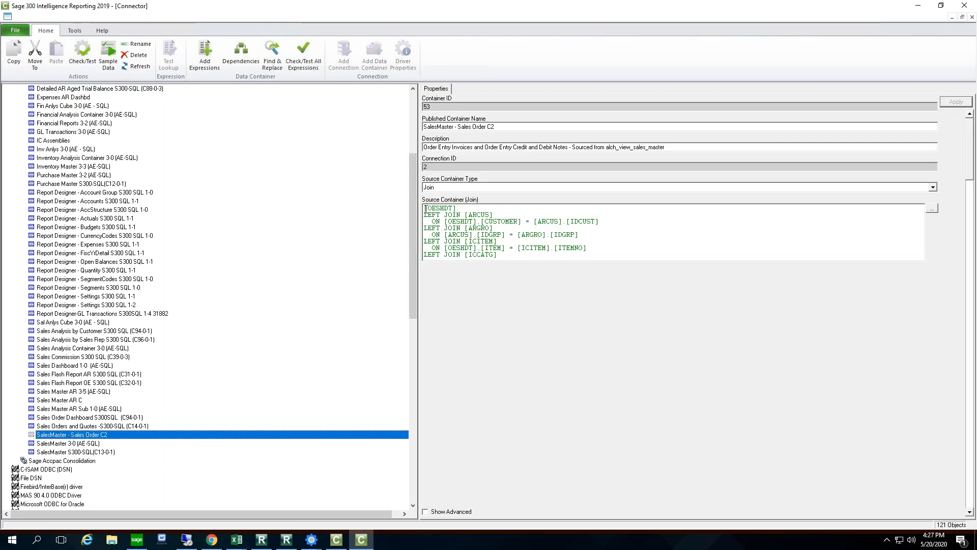
left_click_drag(426, 208, 466, 210)
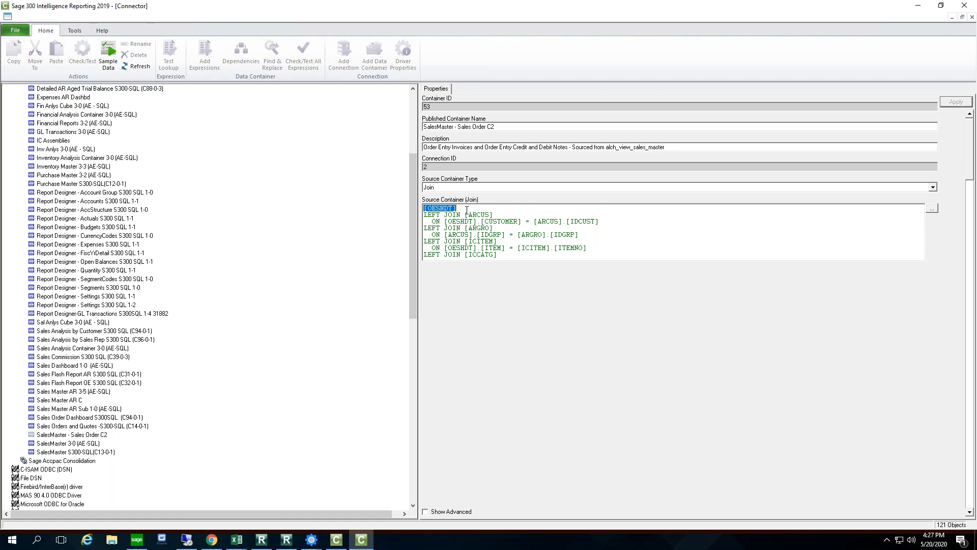
left_click_drag(425, 208, 496, 214)
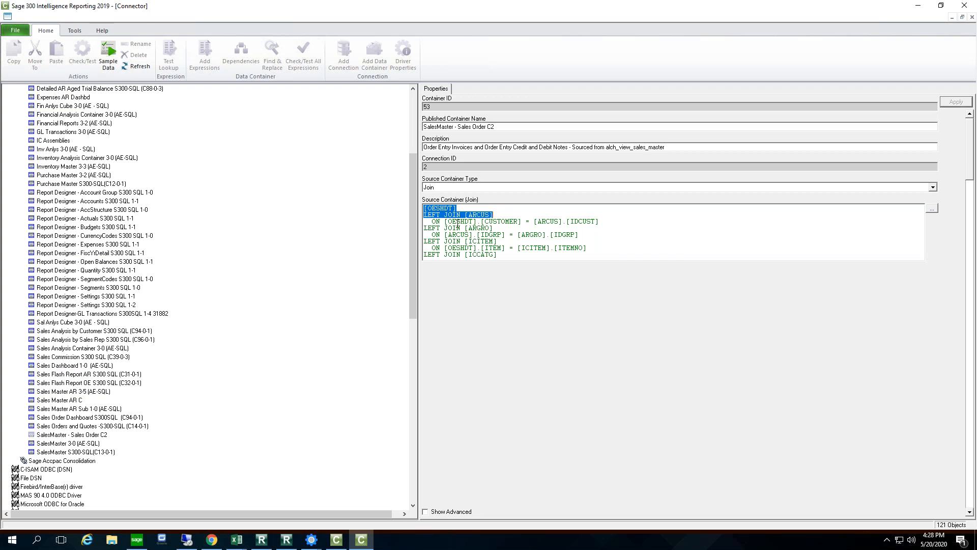
Switch to Sage 300 and open the Customers window from A/R Customers in Accounts Receivable
left_click(137, 539)
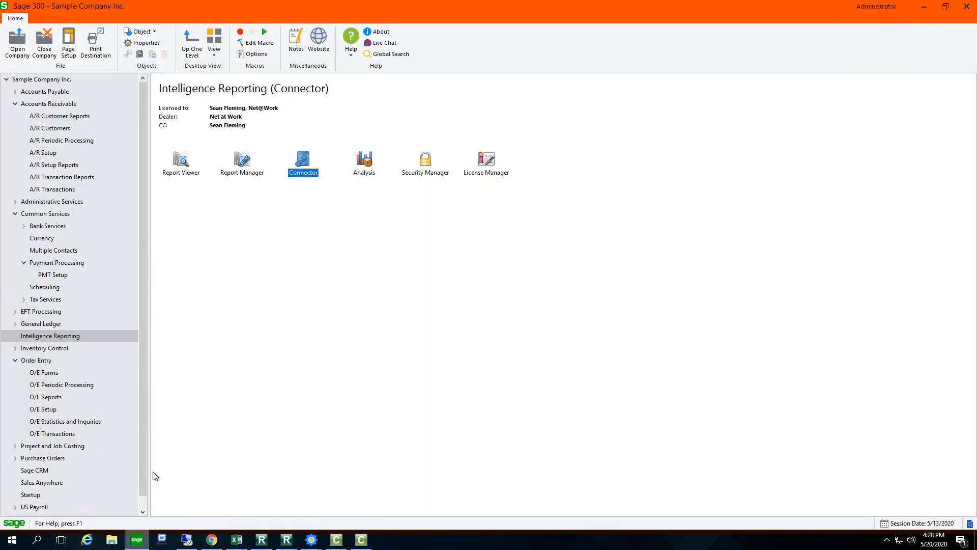
left_click(54, 104)
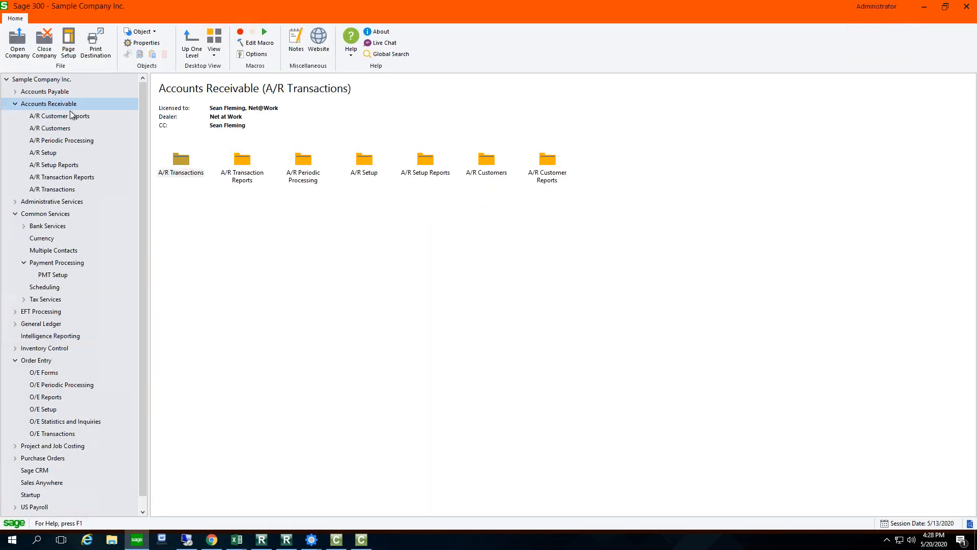
left_click(488, 163)
double_click(489, 163)
double_click(306, 168)
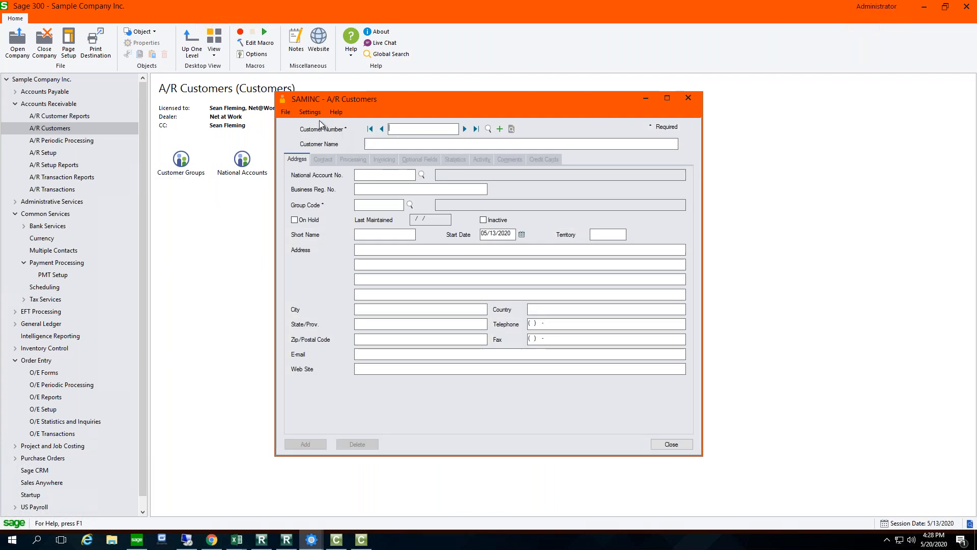
Open the customer number finder, show field names as its column headings, and return to the Sage 300 desktop
left_click(488, 128)
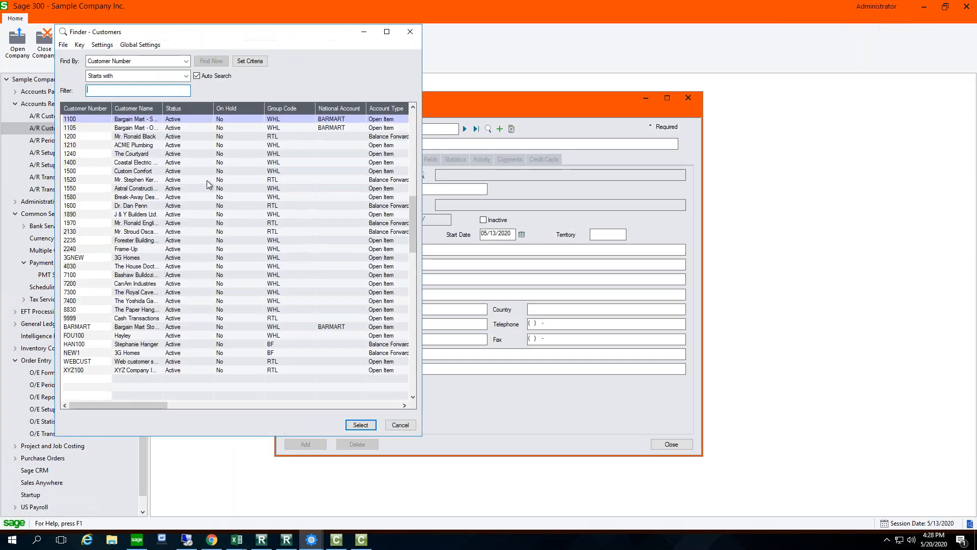
left_click(105, 47)
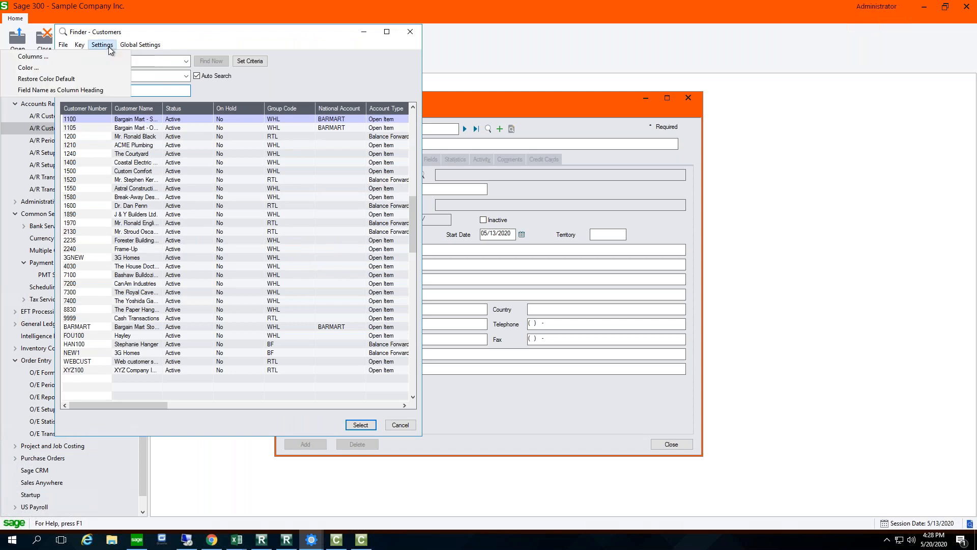
left_click(63, 90)
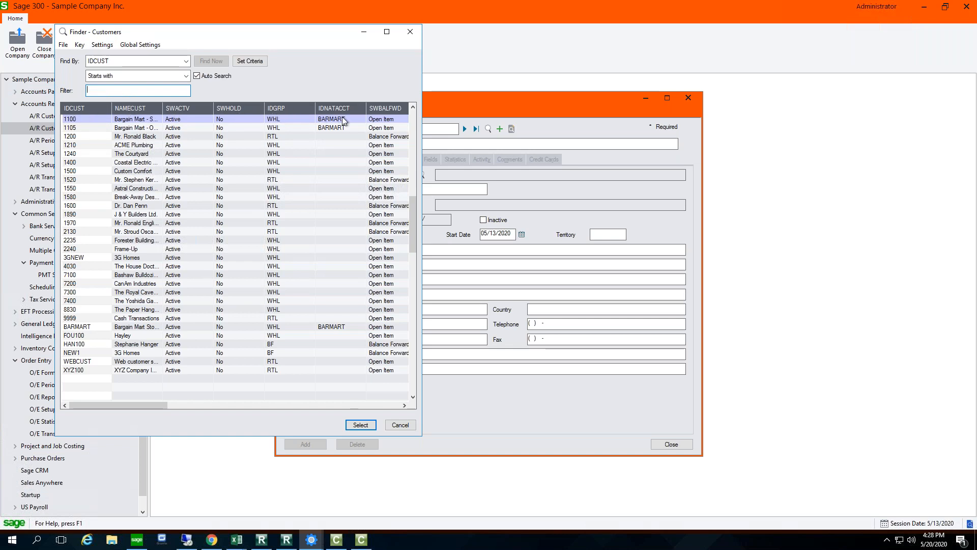
left_click(331, 488)
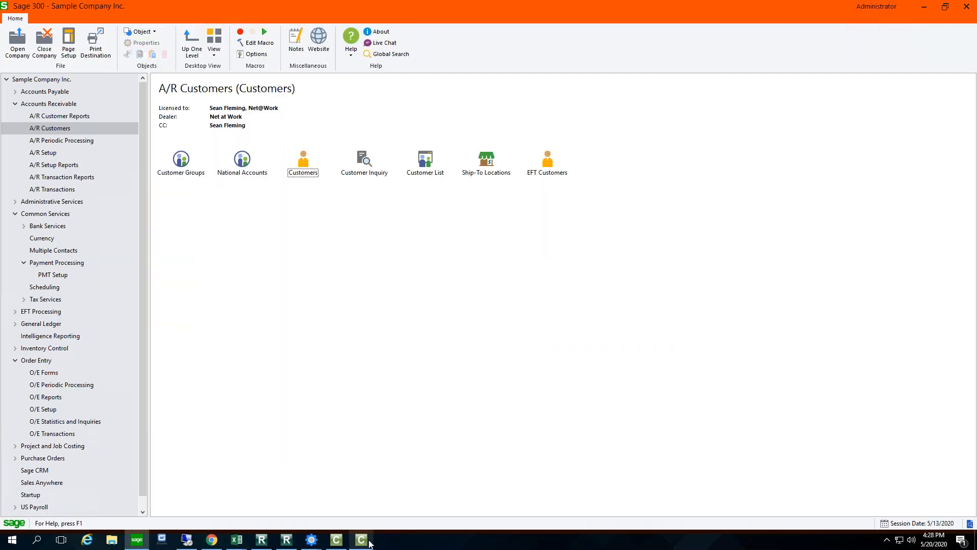
Return to the Connector, review the SalesMaster join statement, and view the properties of Report Designer - Open Balances S300 SQL 1-1
left_click(360, 544)
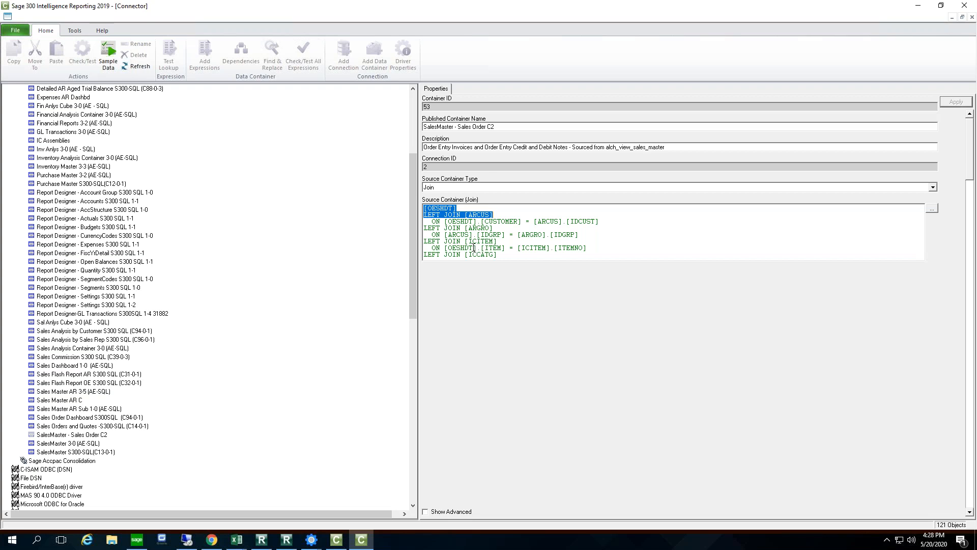
left_click(452, 227)
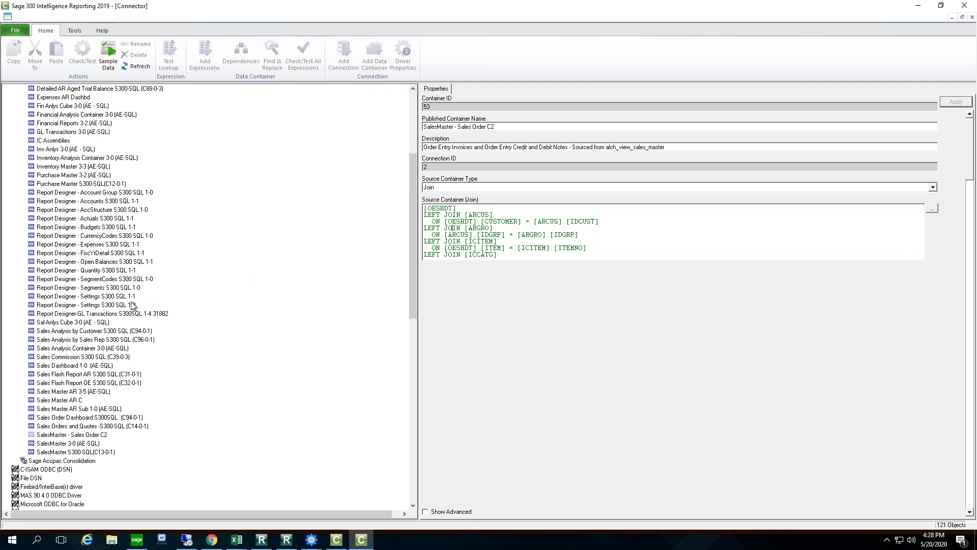
left_click_drag(424, 208, 641, 254)
left_click(320, 262)
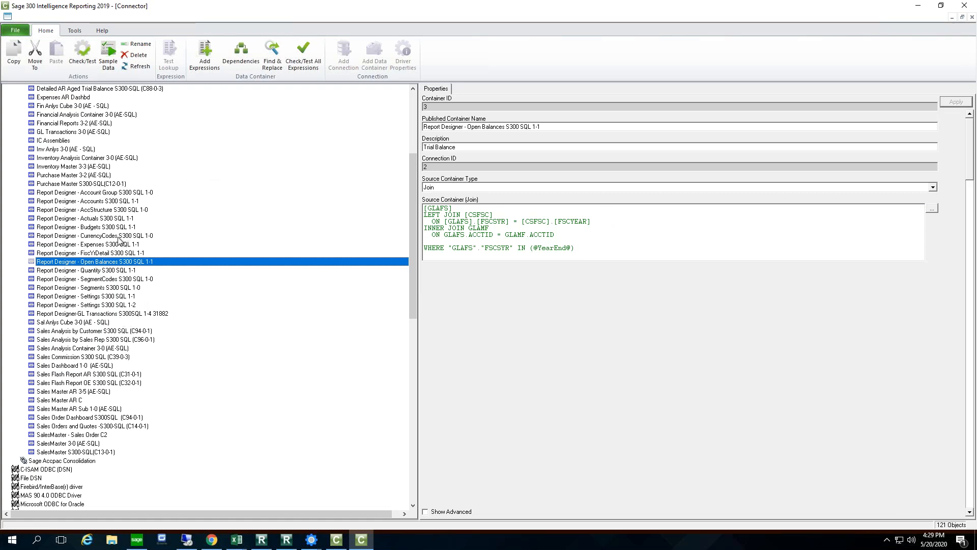
Add a Graphical Join data container named Test Sales to the Sage Accpac (Auto Connect) connection
scroll(115, 237, "up", 6)
left_click(63, 106)
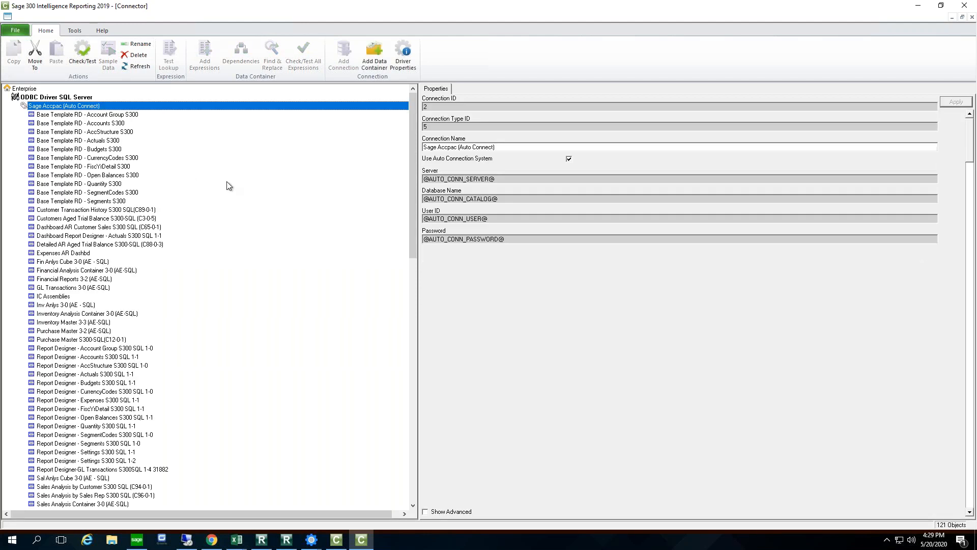
left_click(374, 56)
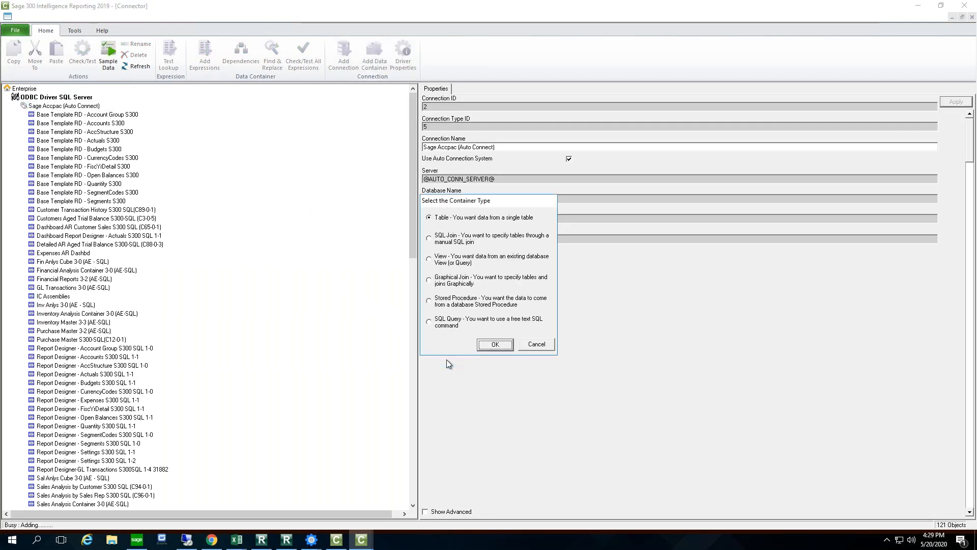
left_click(429, 281)
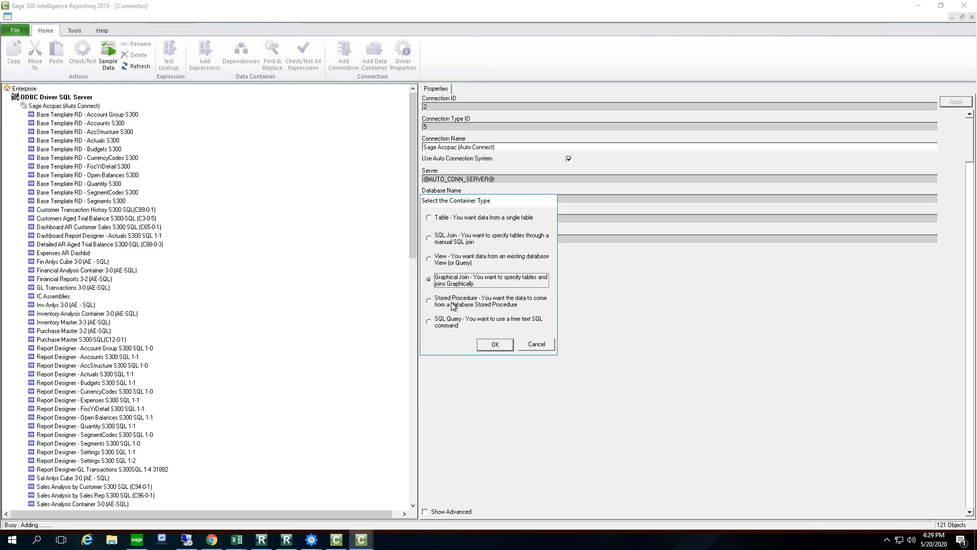
left_click(498, 346)
type("Test")
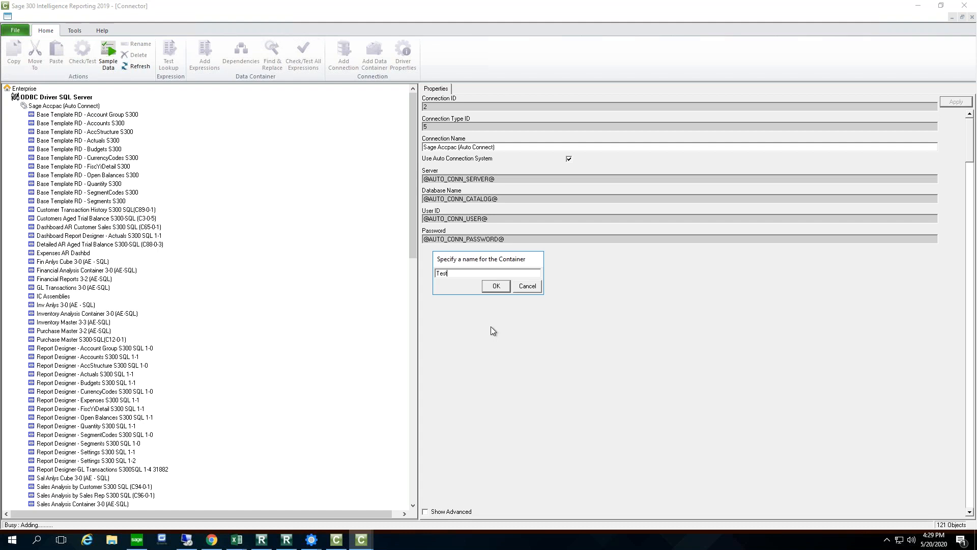
type(" Sales")
left_click(496, 286)
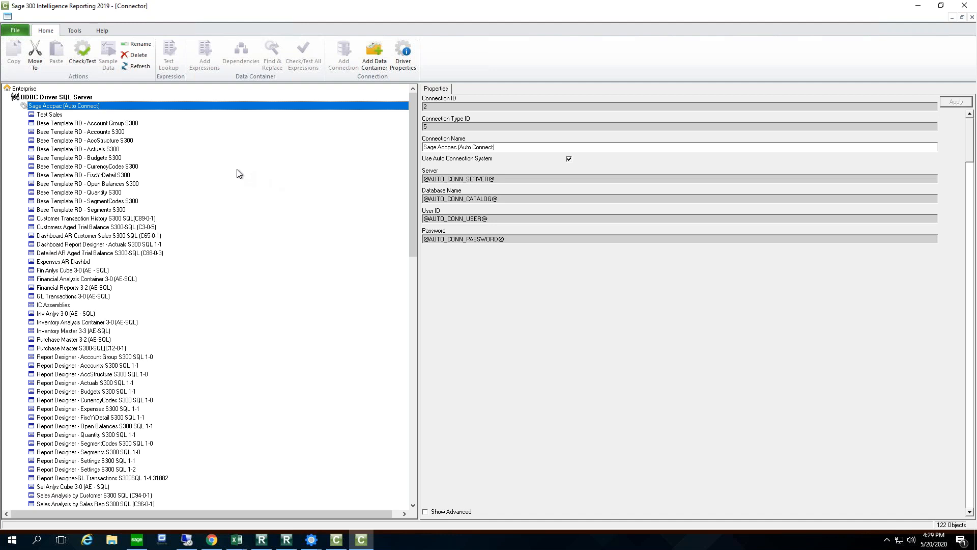
Open the graphical join tool for the Test Sales container and select the ARCUS table for it
left_click(48, 113)
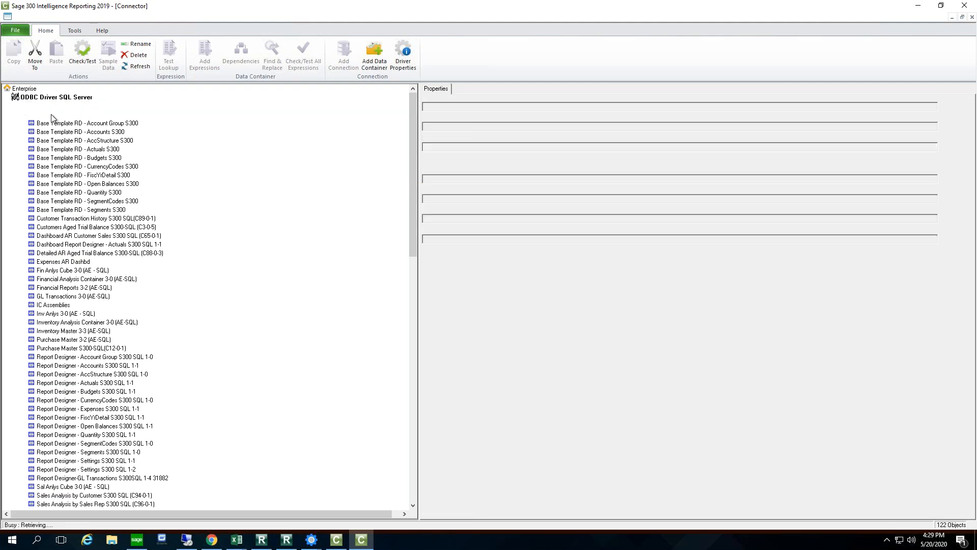
left_click(646, 203)
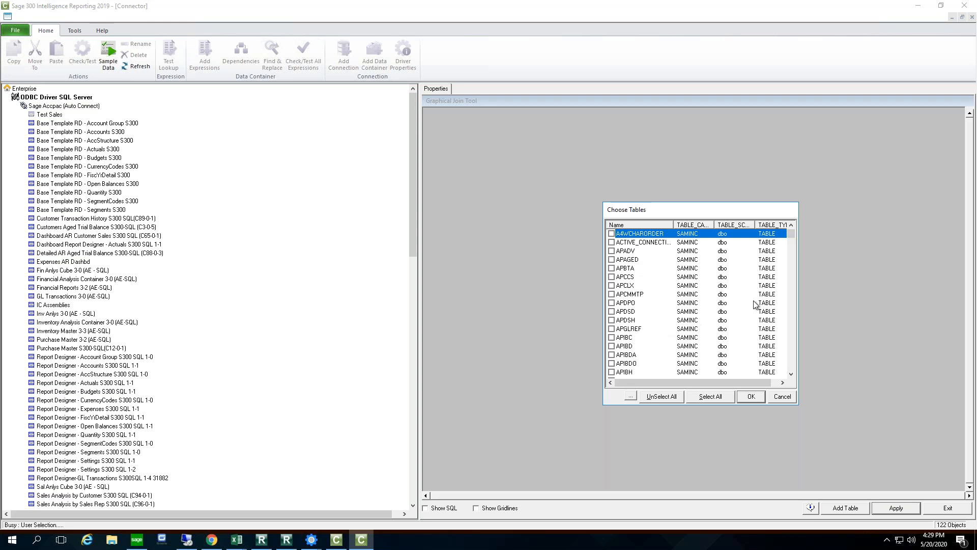
mouse_move(792, 235)
left_mouse_down()
mouse_move(800, 258)
mouse_move(802, 244)
left_mouse_up()
left_click(792, 358)
left_click(792, 359)
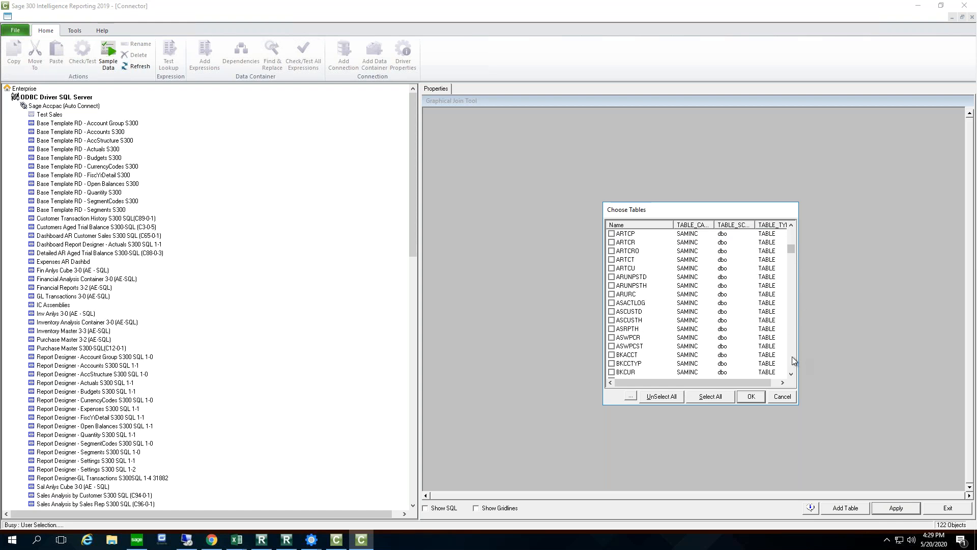
left_click(792, 236)
left_click(792, 236)
left_click(792, 236)
left_click(792, 236)
left_click(792, 236)
left_click(791, 236)
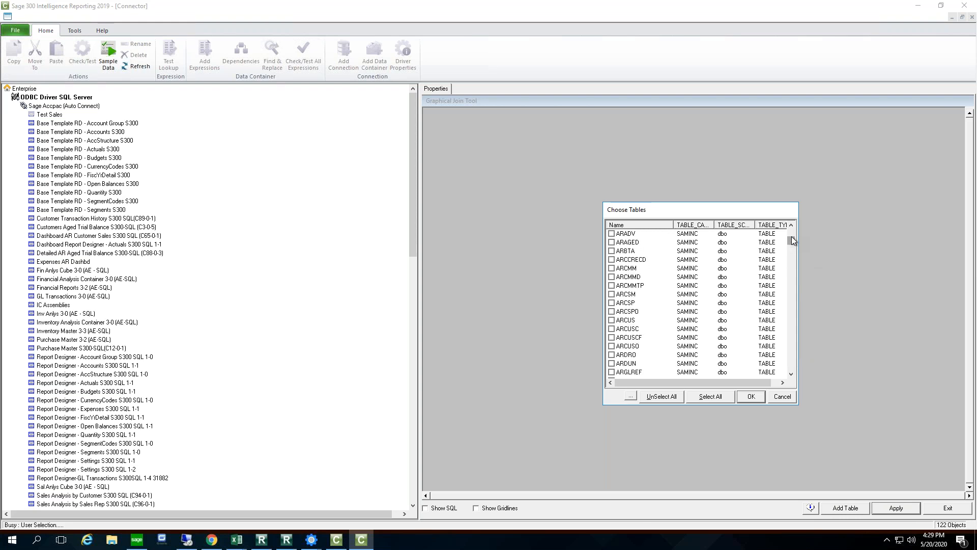
left_click(623, 320)
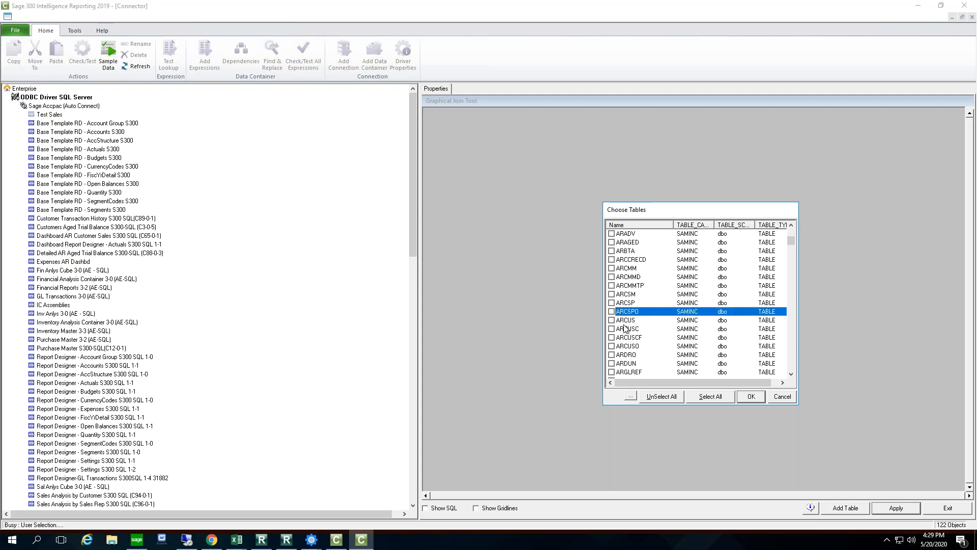
left_click(612, 321)
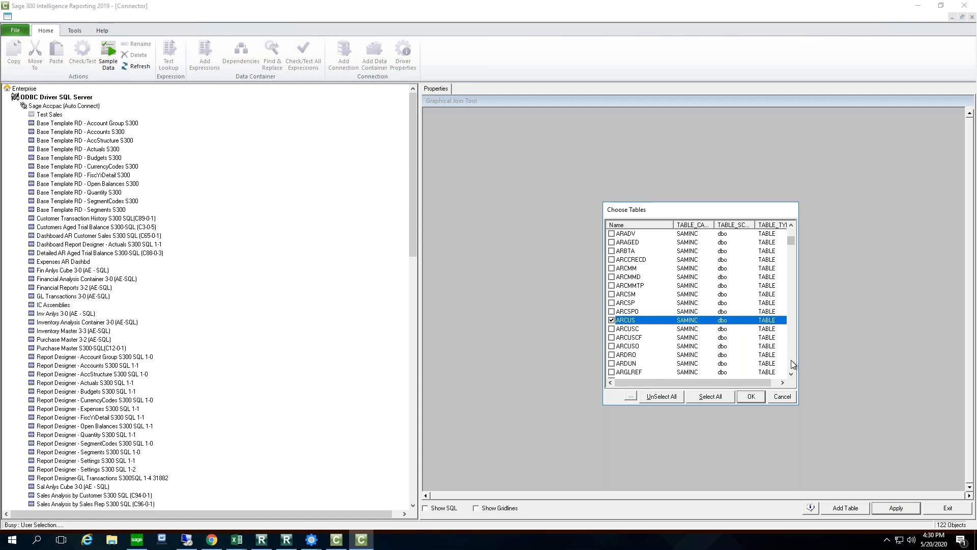
Select the AROBL table as well and add both chosen tables to the Test Sales join
left_click(791, 376)
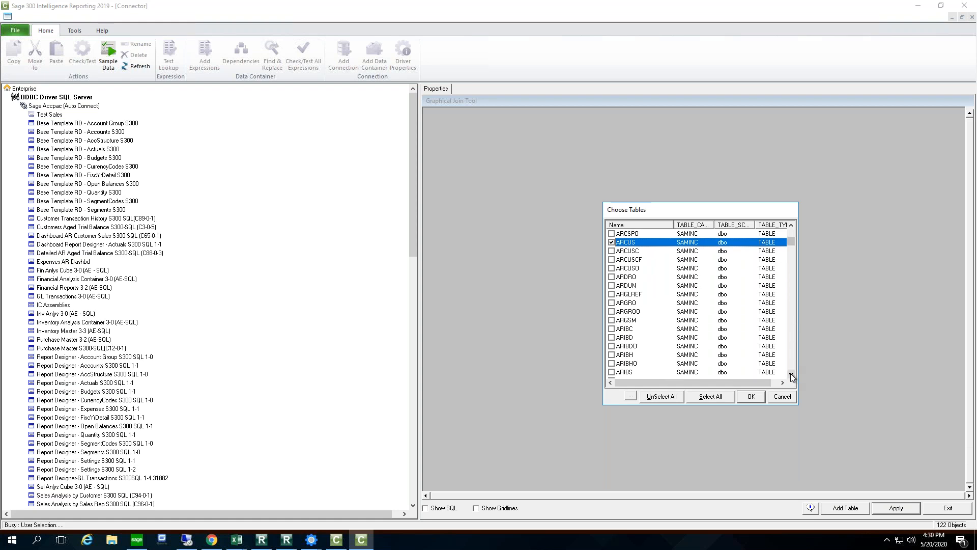
left_click(791, 376)
left_click(791, 376)
left_click(791, 376)
left_click(791, 376)
left_click(791, 376)
left_click(791, 376)
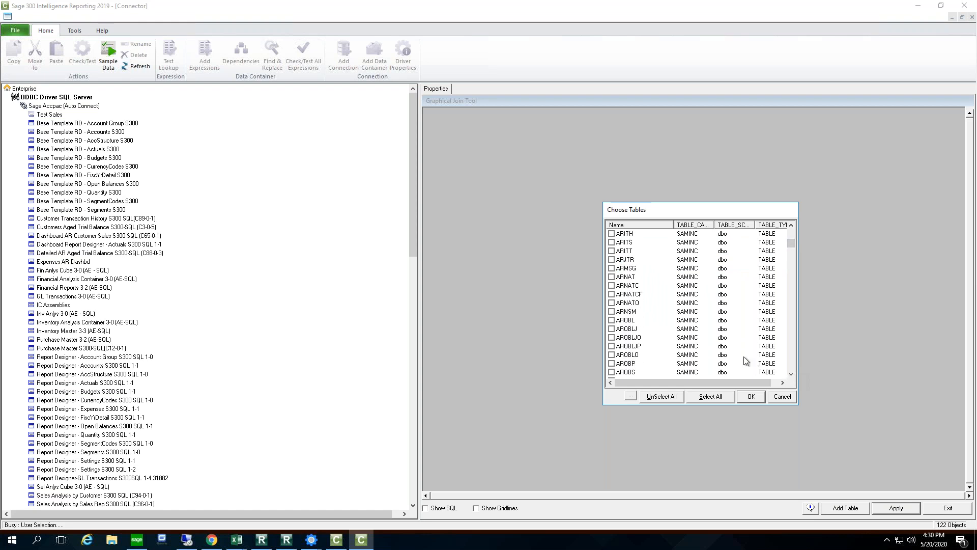
left_click(611, 320)
left_click(750, 397)
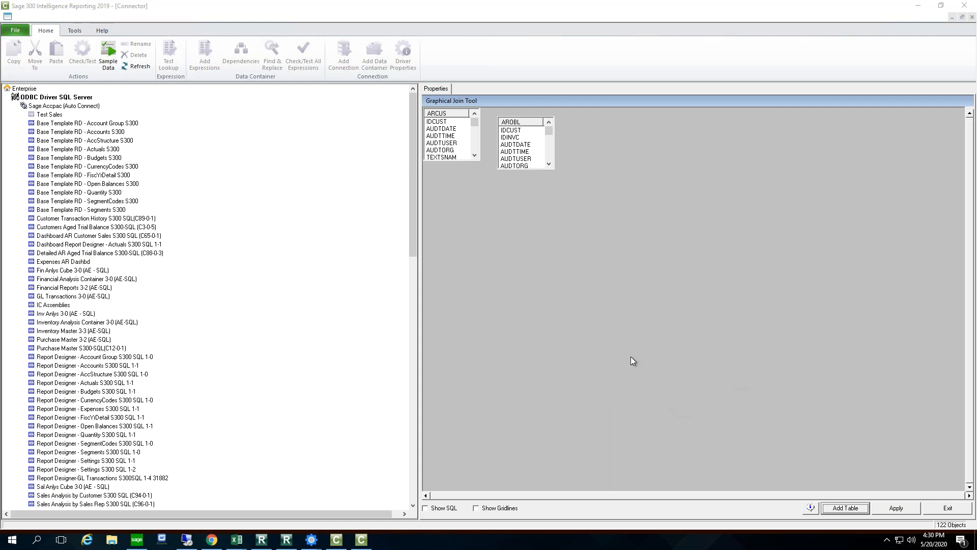
Join the ARCUS table to the AROBL table on their IDCUST fields
left_click(464, 124)
left_click(444, 122)
left_click_drag(457, 130, 517, 131)
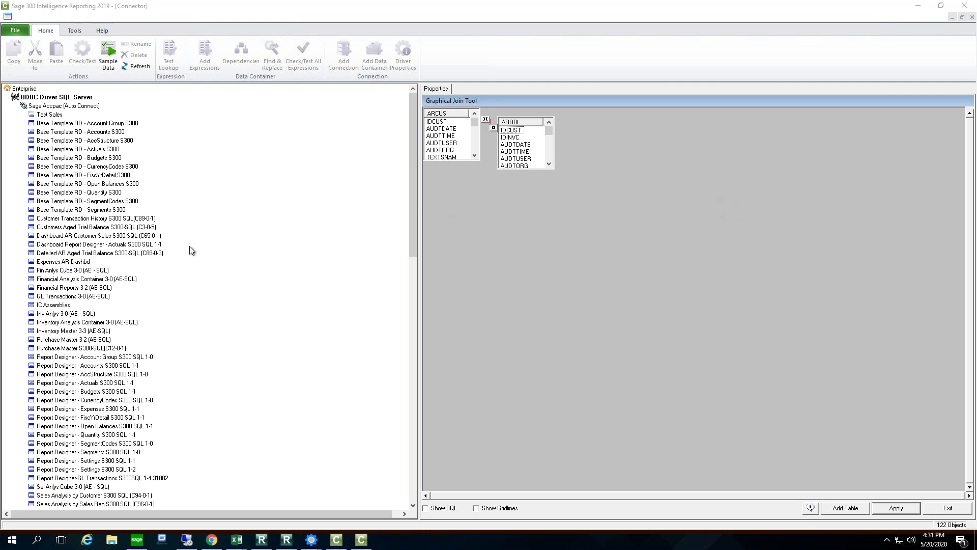
Display the sample data for the Test Sales container and look through its columns
left_click(110, 54)
left_click(512, 309)
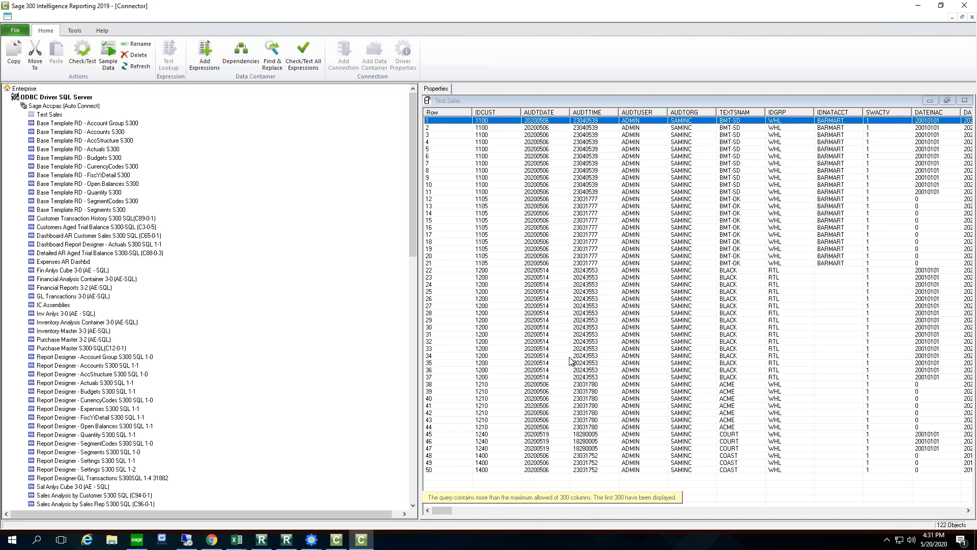
left_click_drag(445, 512, 810, 528)
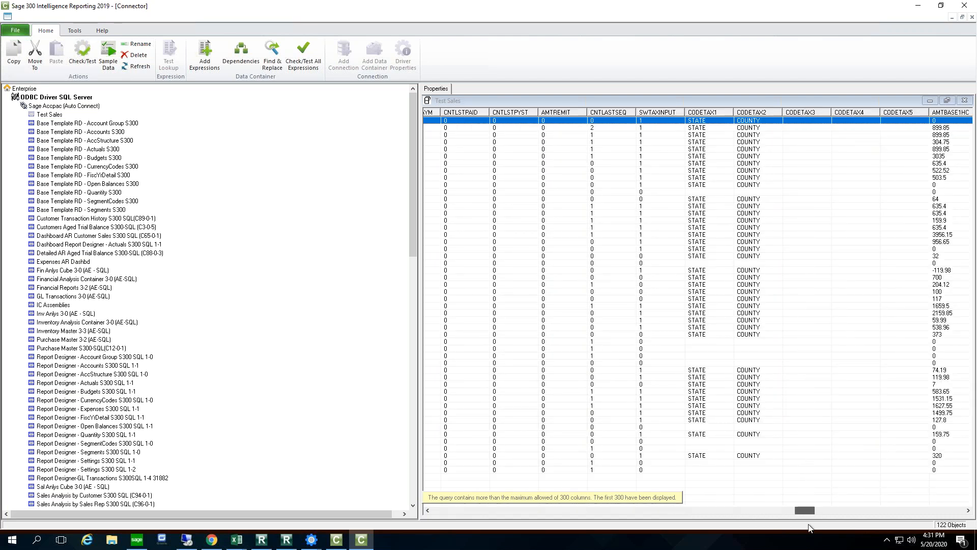
left_click_drag(804, 511, 622, 512)
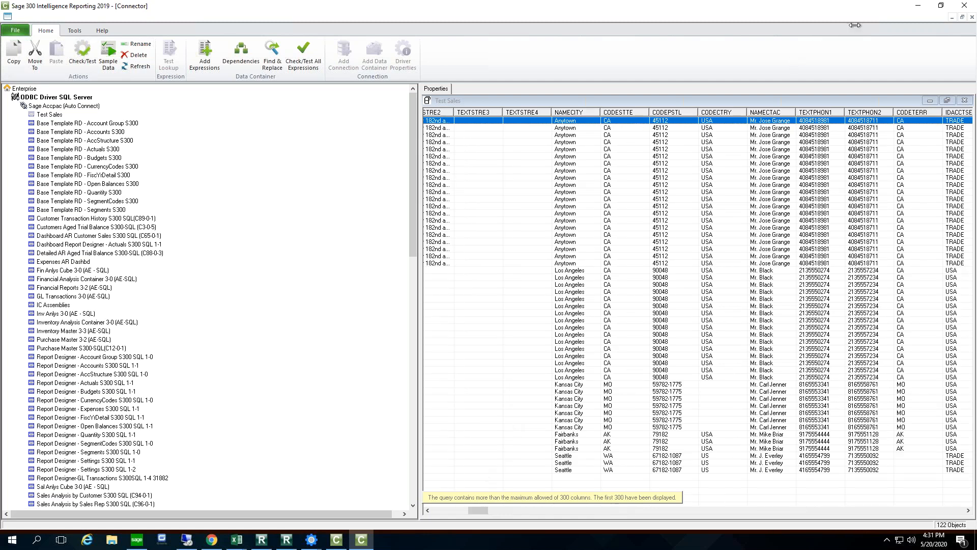
Leave the Connector, switch to the PowerPoint presentation, browse its slide thumbnails, and start the slide show from the title slide
left_click(919, 9)
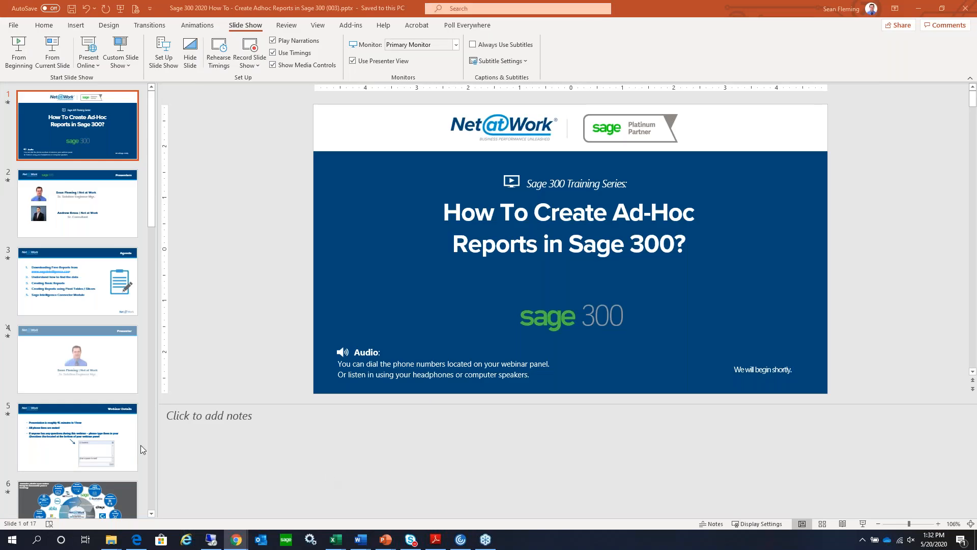
scroll(72, 392, "down", 10)
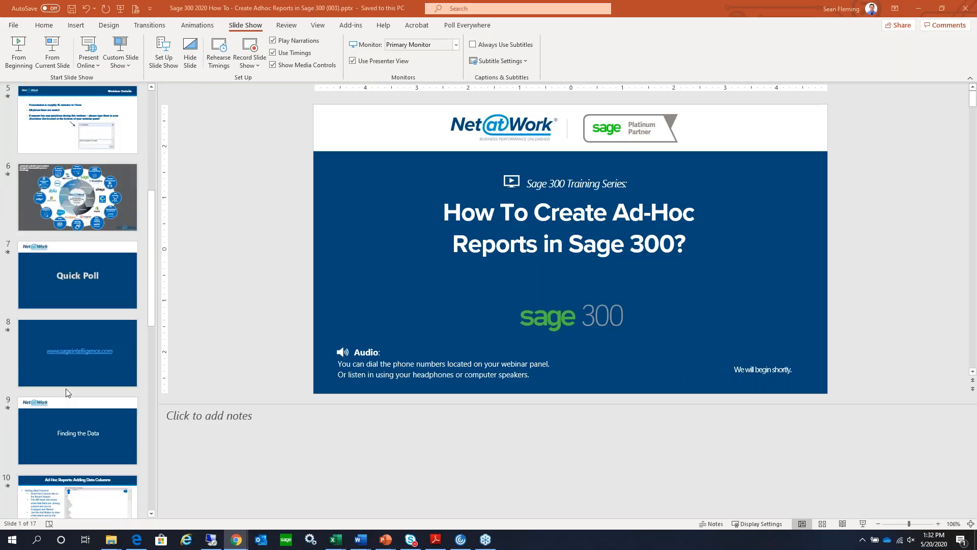
left_click(90, 378)
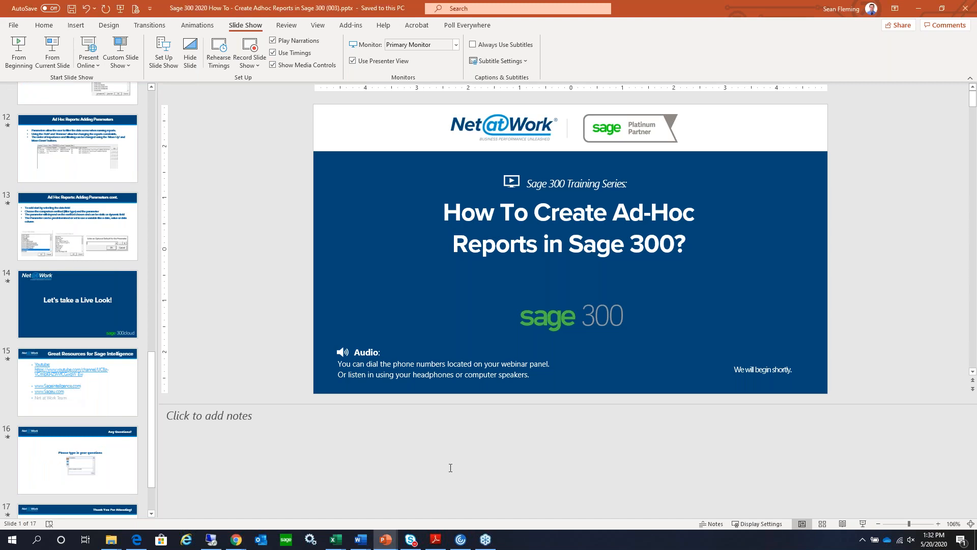
left_click(864, 524)
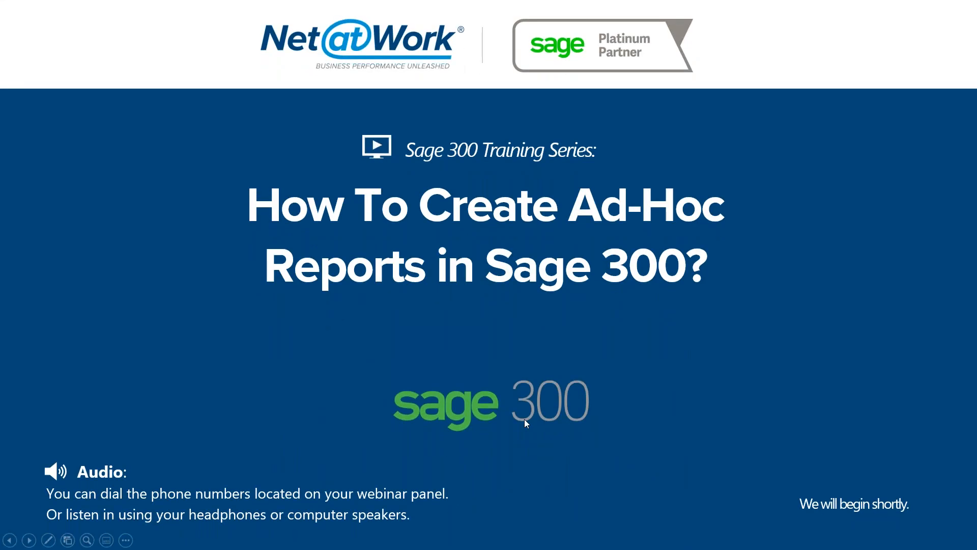
Advance the slide show to the Great Resources for Sage Intelligence slide
key("Right")
key("Right")
key("Right")
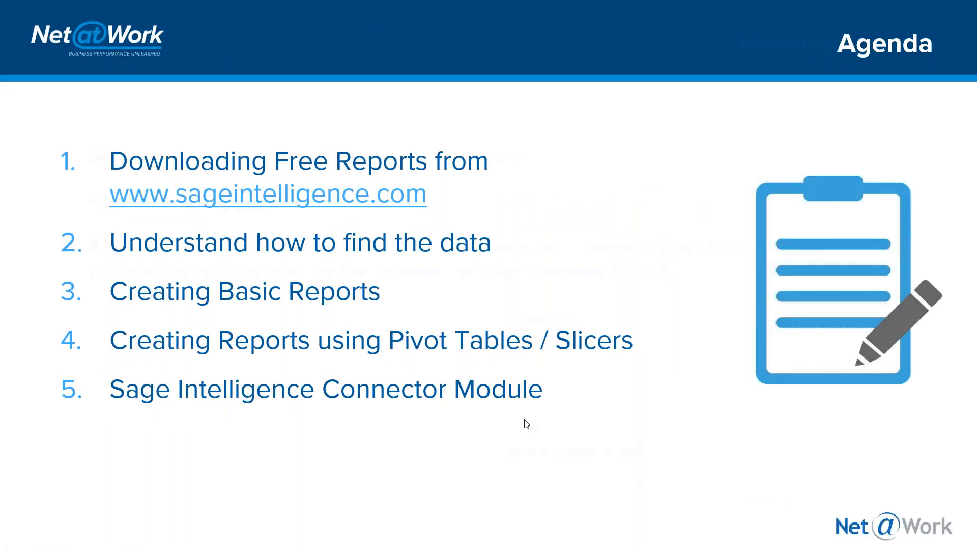
key("Right")
key("Right")
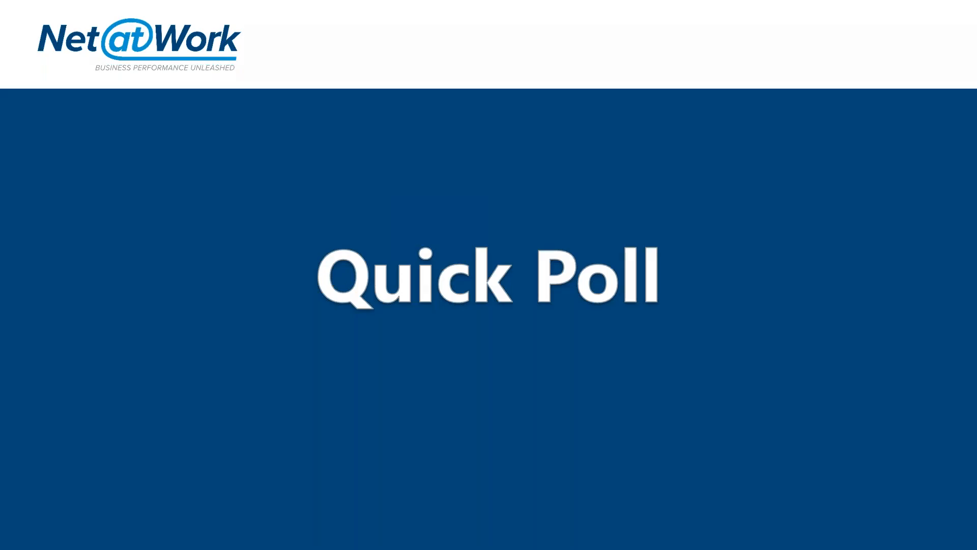
key("Right")
key("Right")
key("Right")
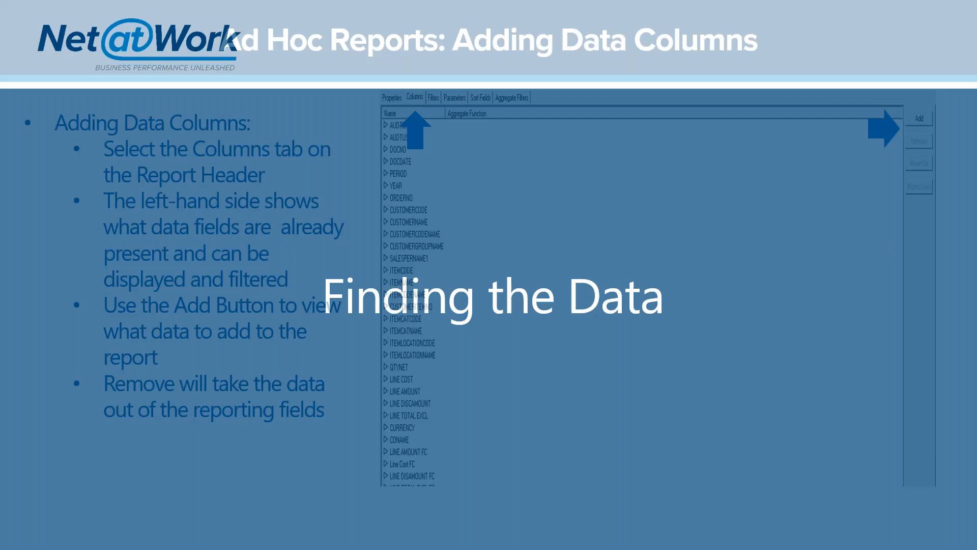
key("Right")
key("Right")
key("Right")
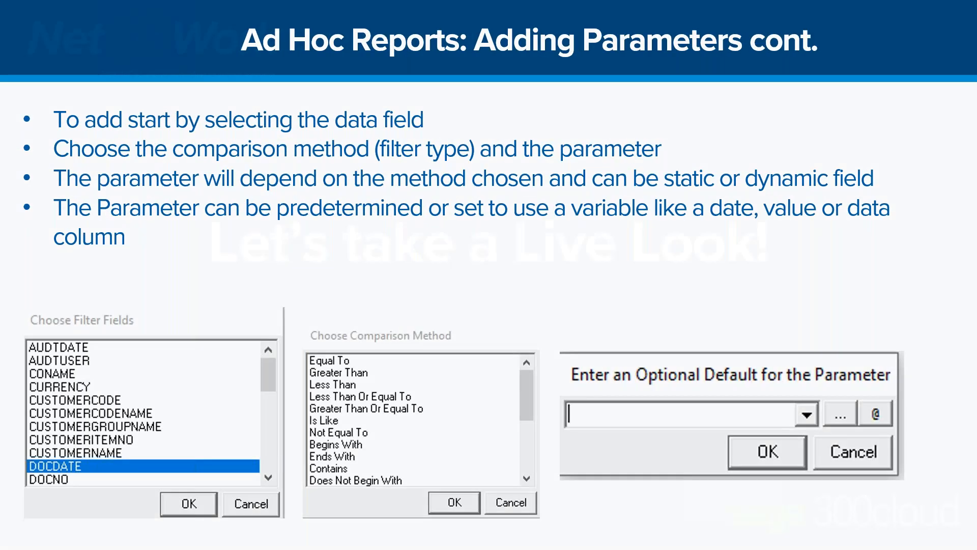
key("Right")
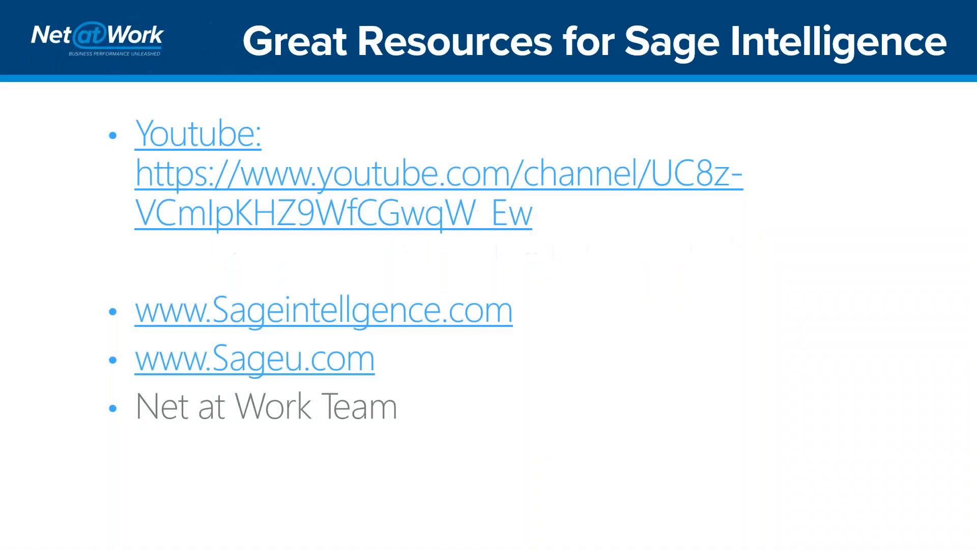